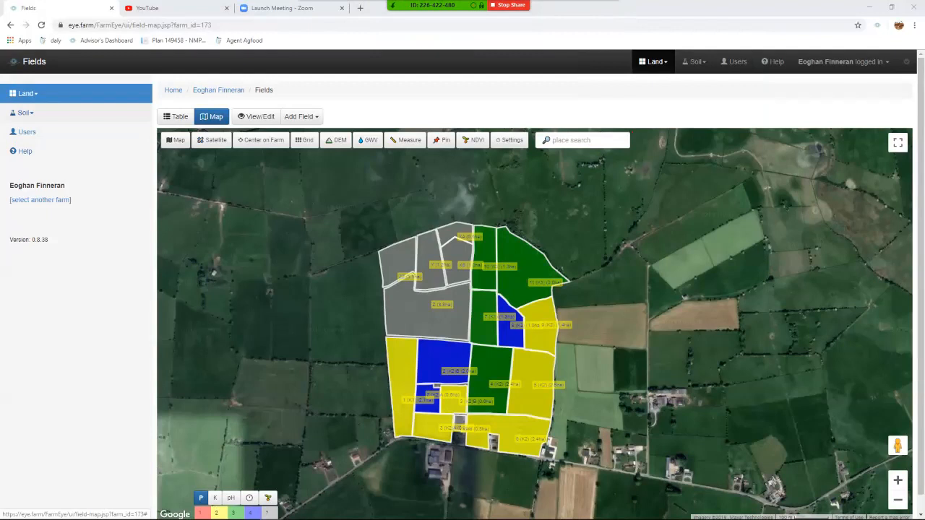
# Open the farm's nutrient management plans and start a new plan.
pyautogui.click(22, 113)
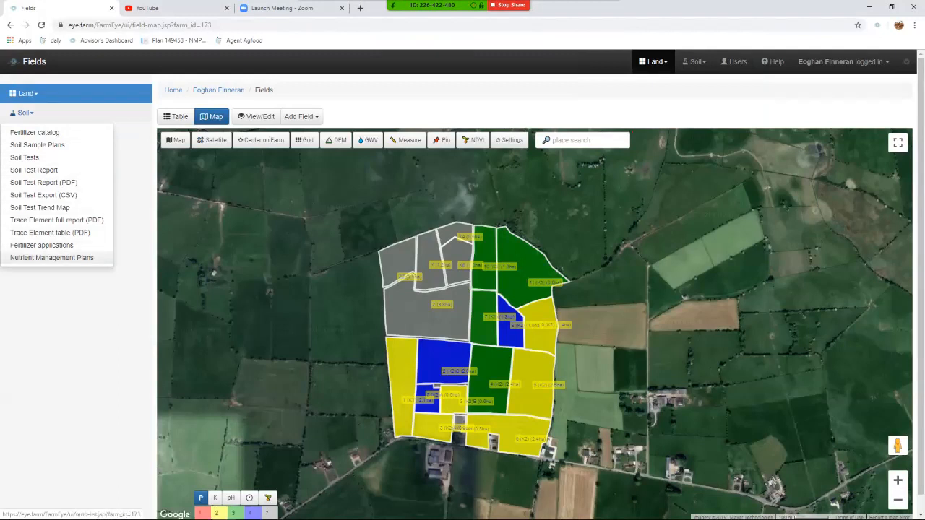
pyautogui.click(51, 257)
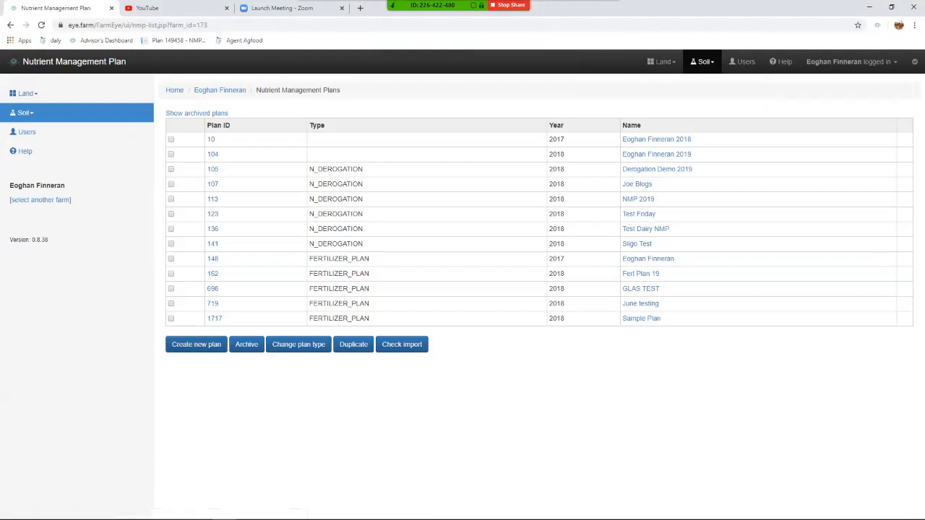
pyautogui.click(196, 344)
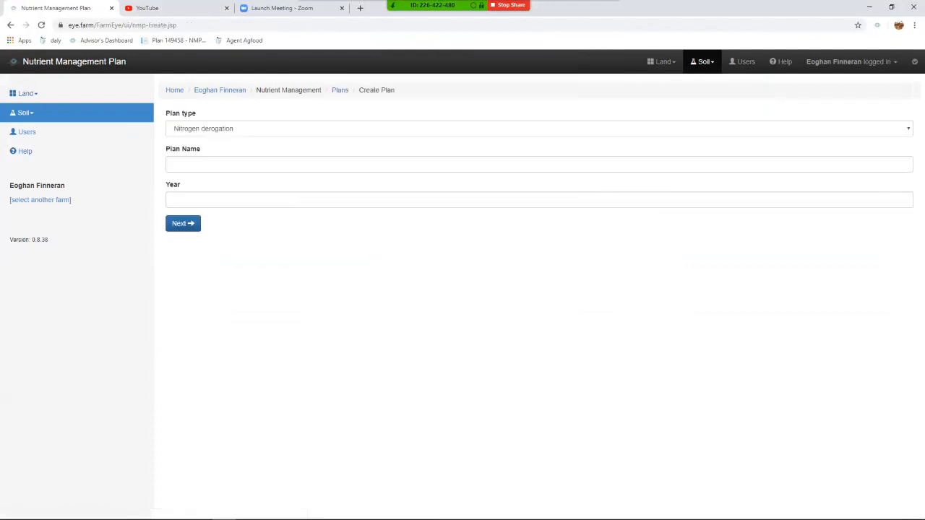
# Create a nitrogen derogation plan named "Nitrates 2020" for the year 2020.
pyautogui.click(539, 128)
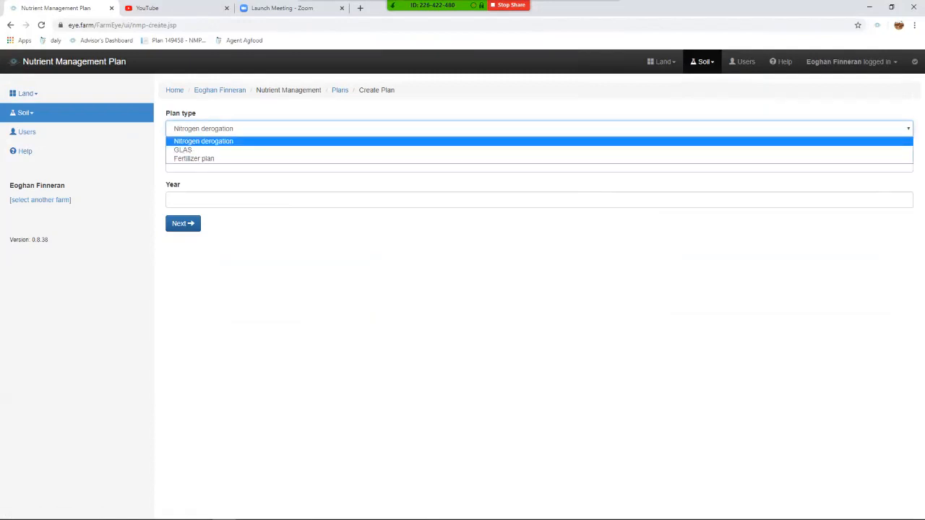
pyautogui.click(203, 142)
pyautogui.click(198, 165)
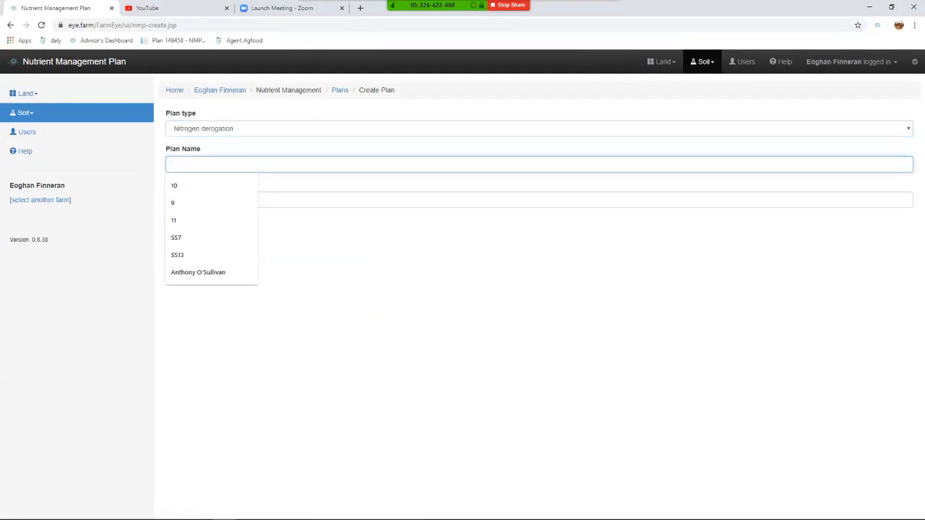
pyautogui.write('NItrates 2020')
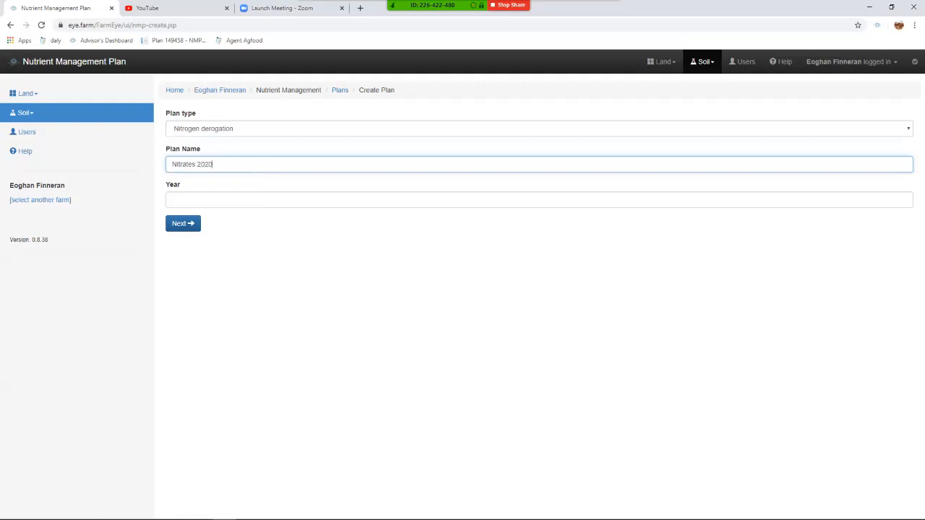
pyautogui.press('Return')
pyautogui.write('02')
pyautogui.press('BackSpace')
pyautogui.press('Tab')
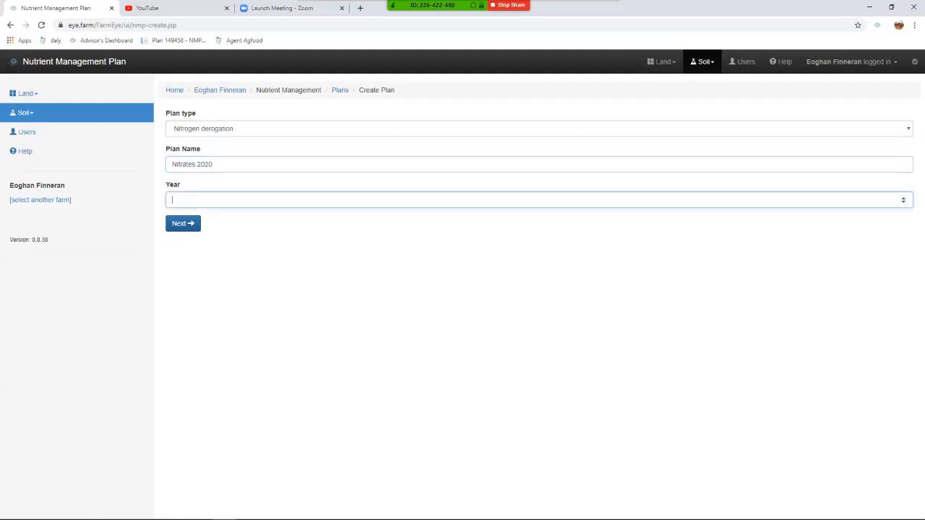
pyautogui.write('2020')
pyautogui.press('Return')
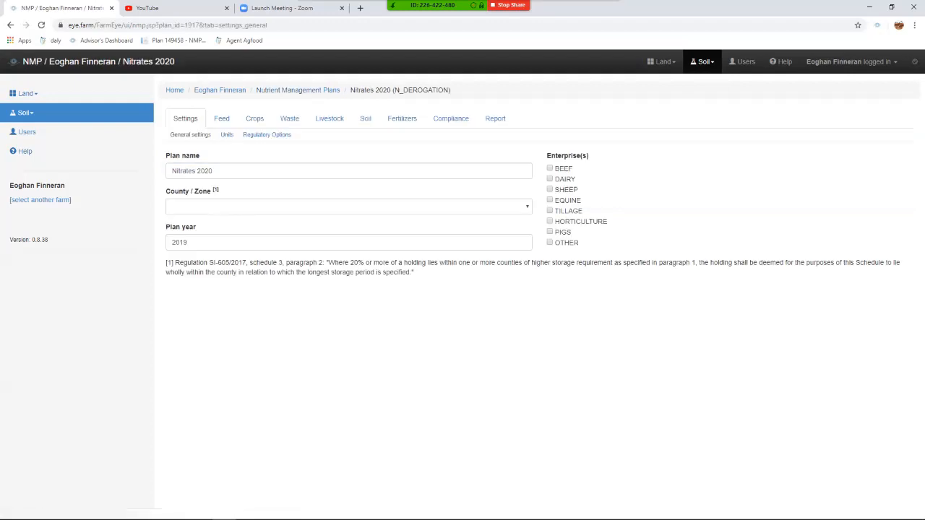
# In the plan's general settings, set the county to Galway, the plan year to 2020 and the enterprises to dairy and sheep.
pyautogui.click(348, 206)
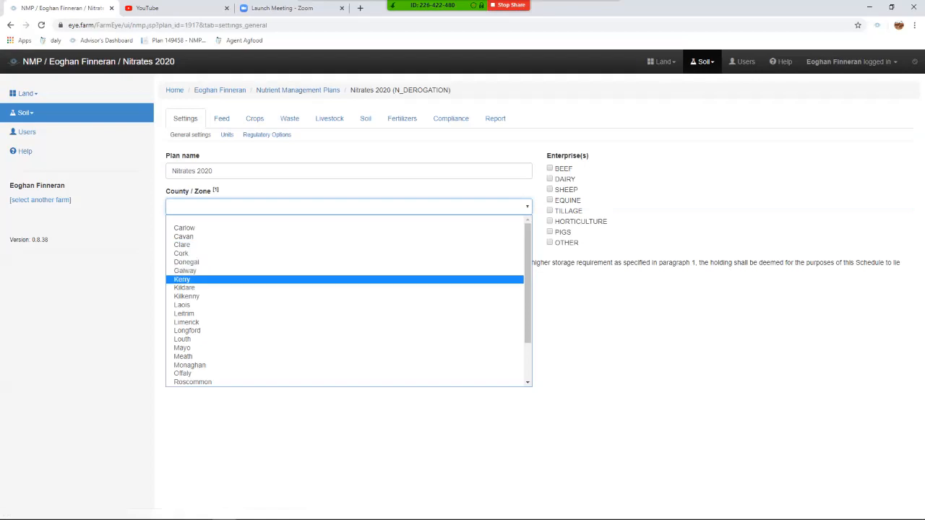
pyautogui.click(185, 271)
pyautogui.moveTo(190, 243); pyautogui.dragTo(171, 243)
pyautogui.write('2020')
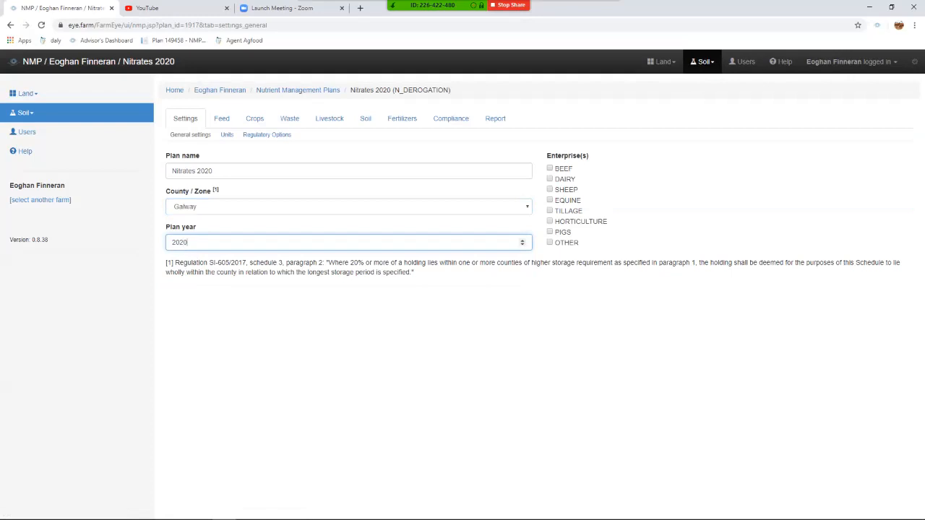
pyautogui.click(550, 178)
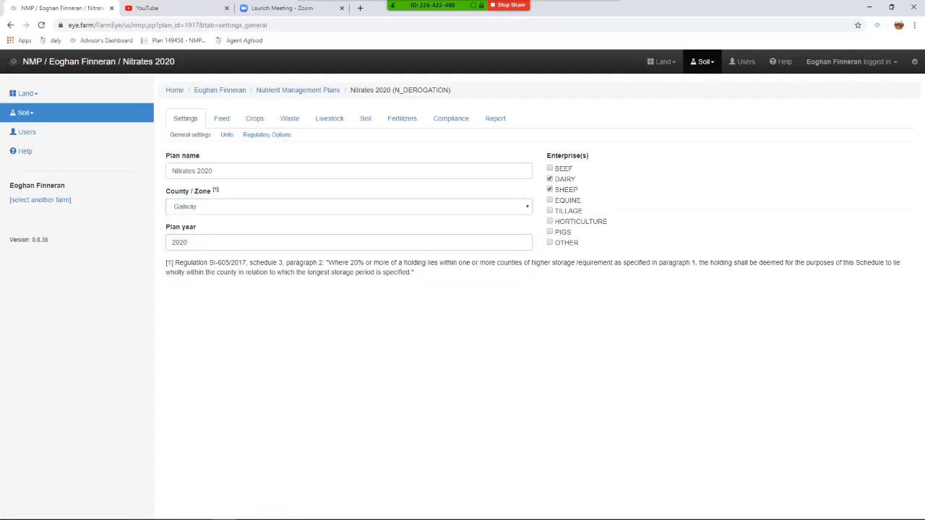
# In the regulatory options, set previous-year livestock organic N to 2000 kg and grassland area to 10 ha, and mark the farm as in derogation that year.
pyautogui.click(226, 135)
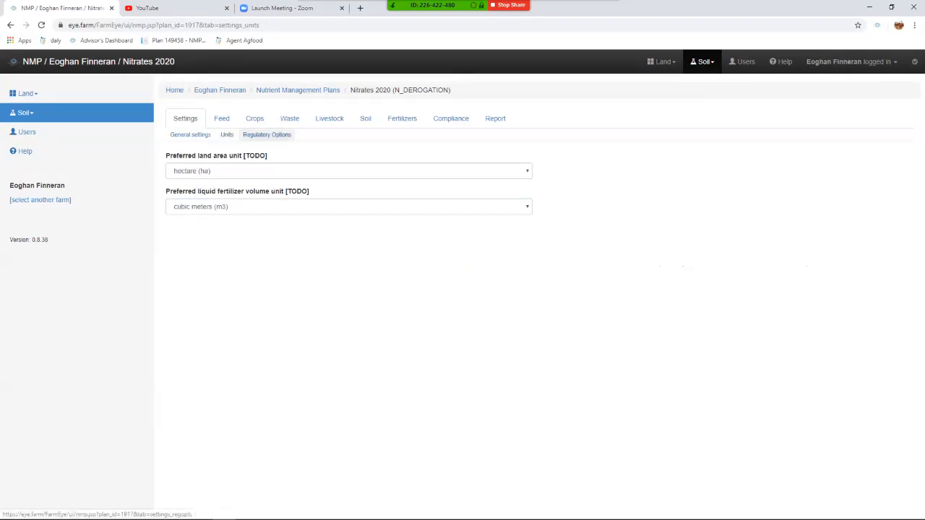
pyautogui.click(266, 135)
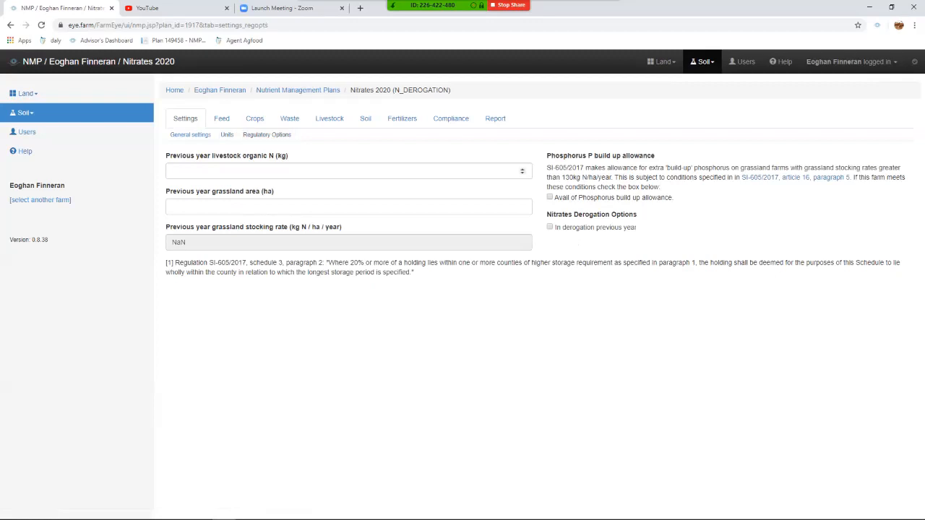
pyautogui.click(318, 172)
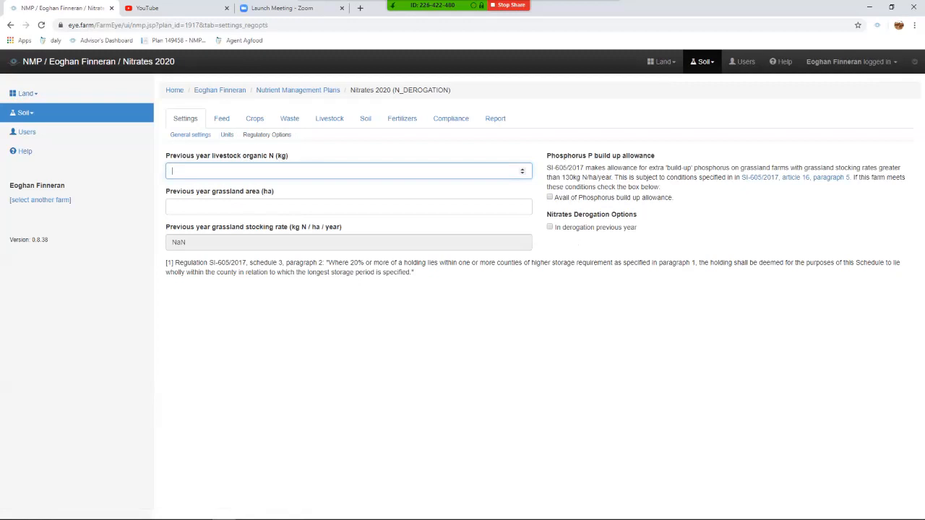
pyautogui.write('000')
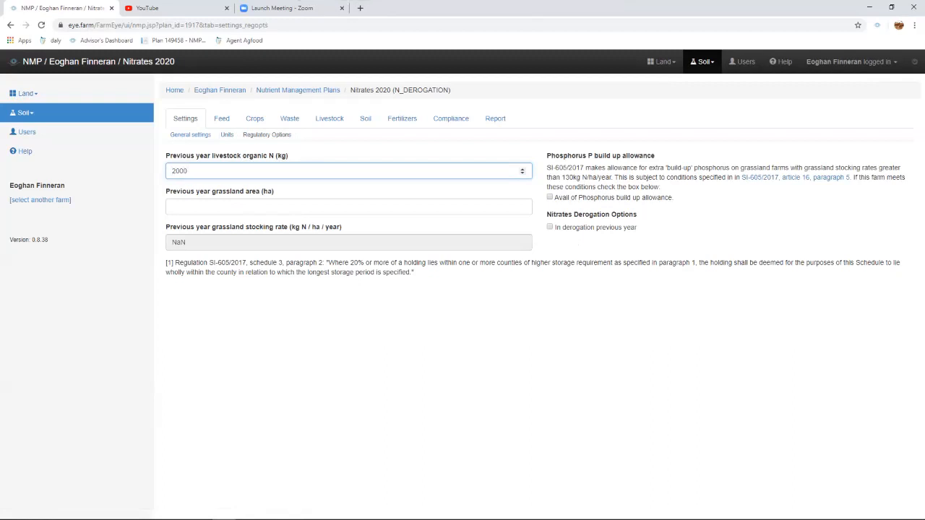
pyautogui.click(348, 206)
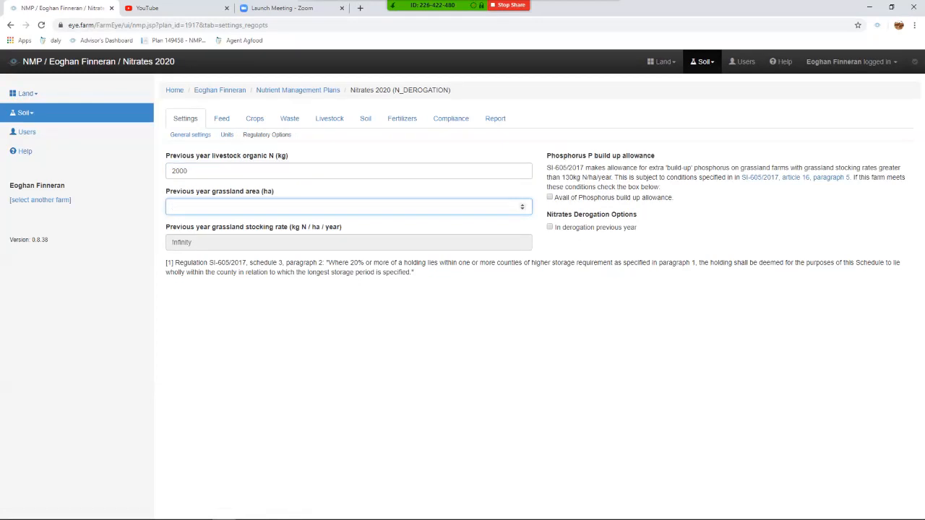
pyautogui.write('10')
pyautogui.press('Tab')
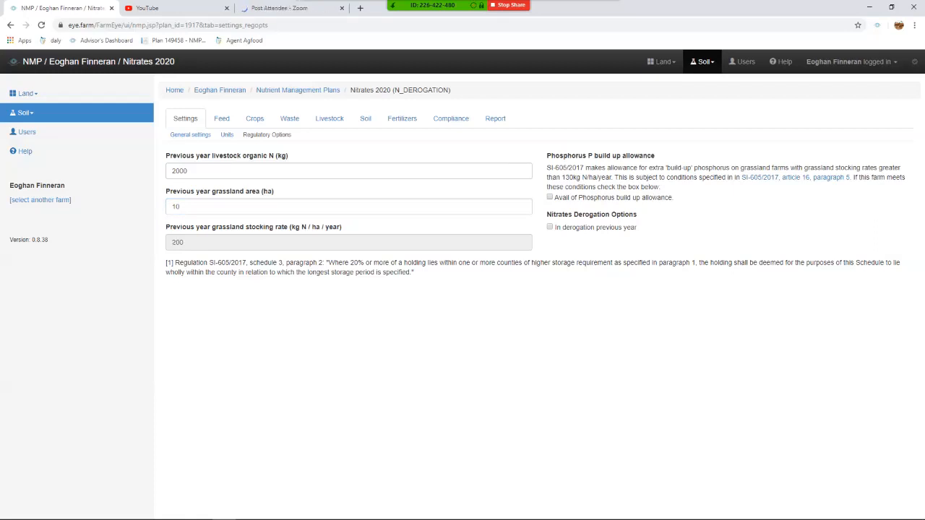
pyautogui.click(550, 227)
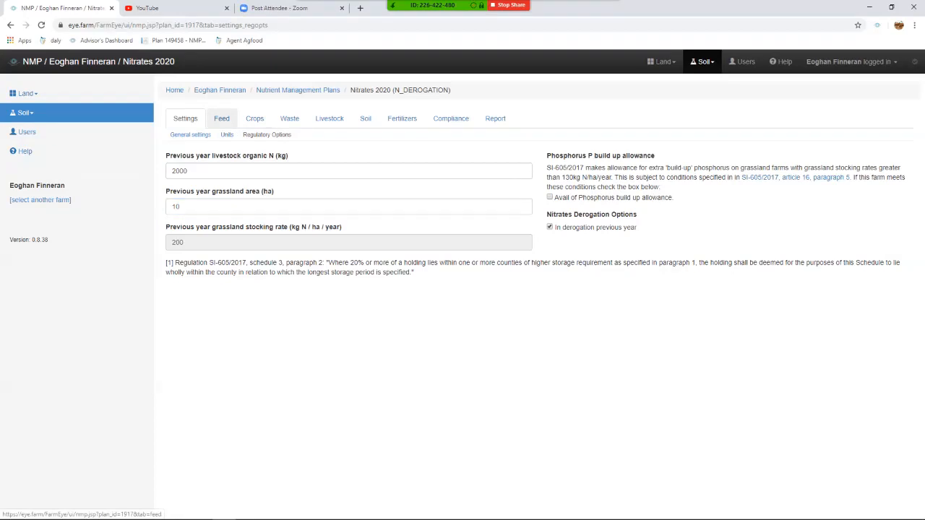
# Add a concentrate feed named "Dairy Nuts" with a quantity of 80 tonnes to last year's feeds.
pyautogui.click(221, 119)
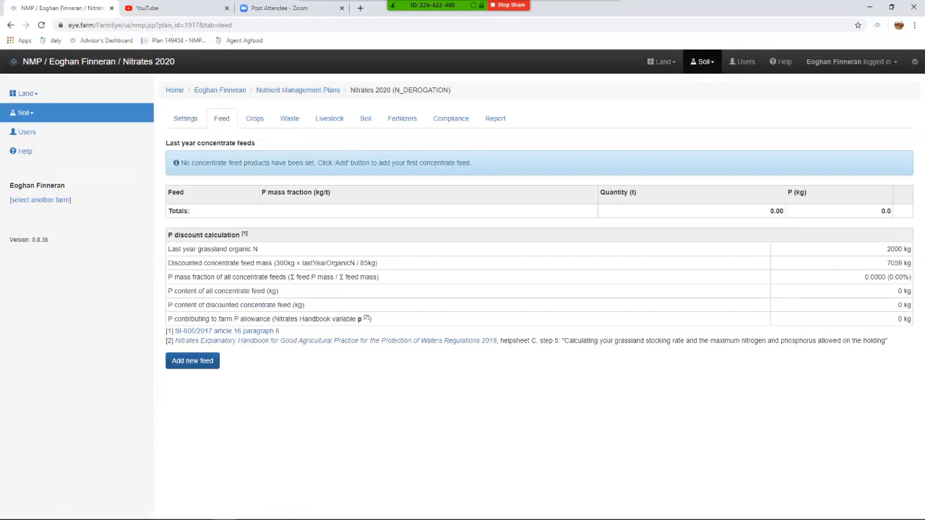
pyautogui.click(192, 361)
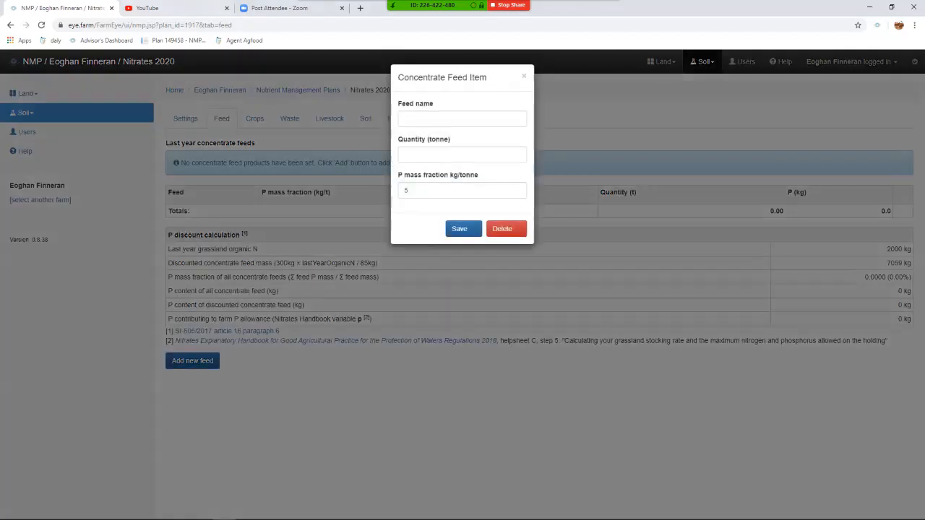
pyautogui.click(463, 119)
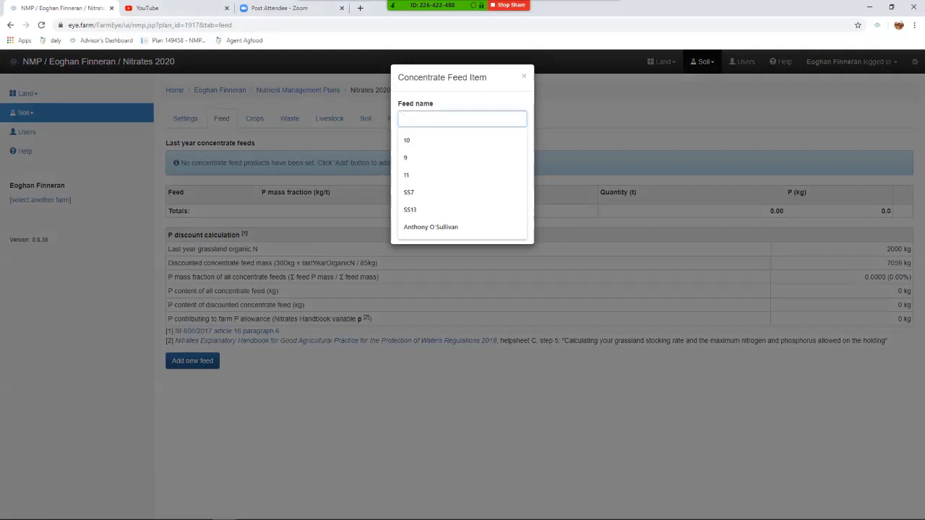
pyautogui.write('D')
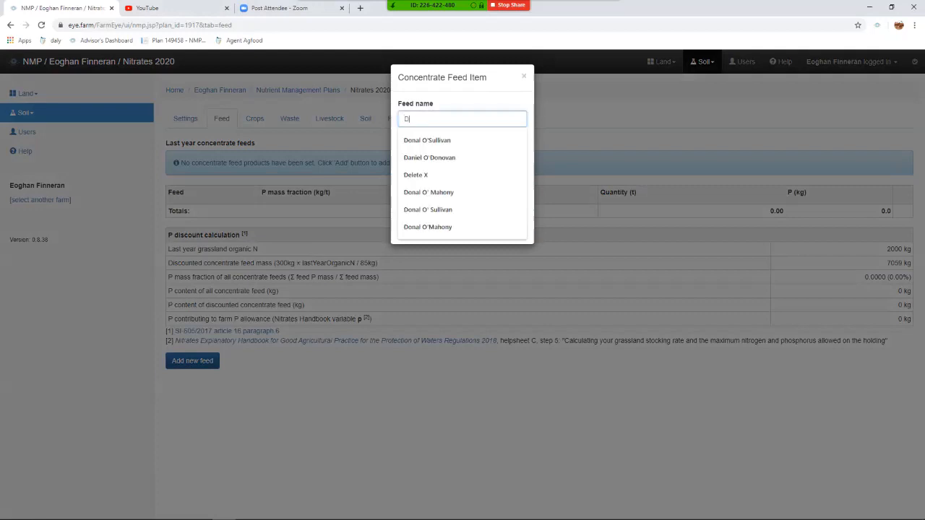
pyautogui.write('airy Nuts')
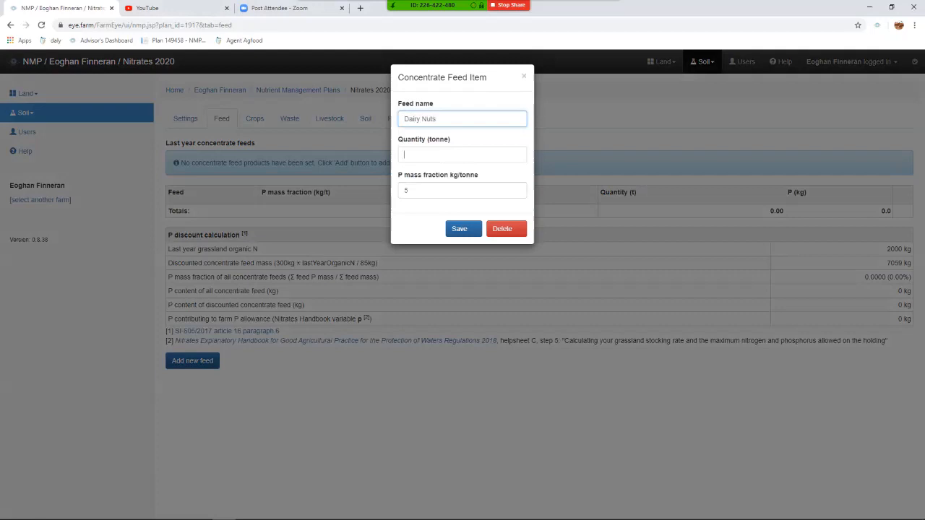
pyautogui.write('80')
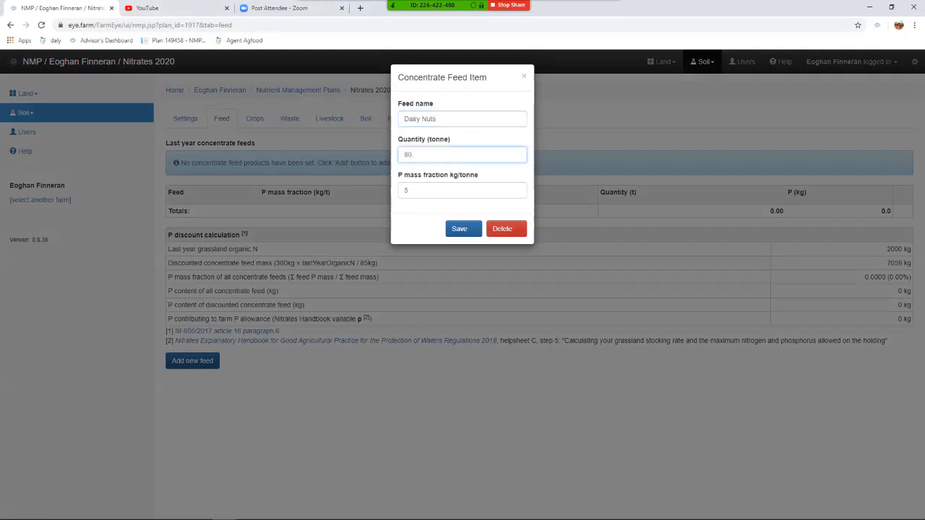
pyautogui.click(462, 228)
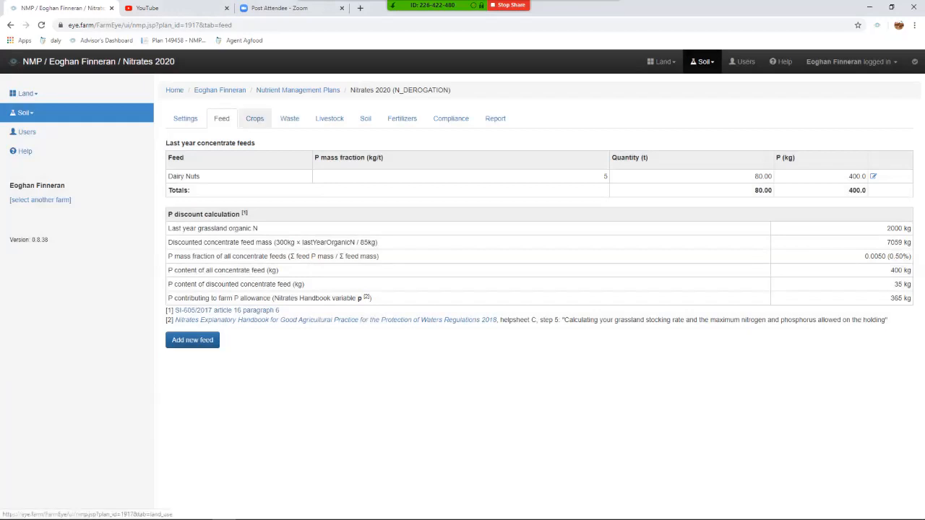
# Assign Grazing as the land use of the fields in the southern half of the farm map, leaving out the small yard parcel.
pyautogui.click(255, 118)
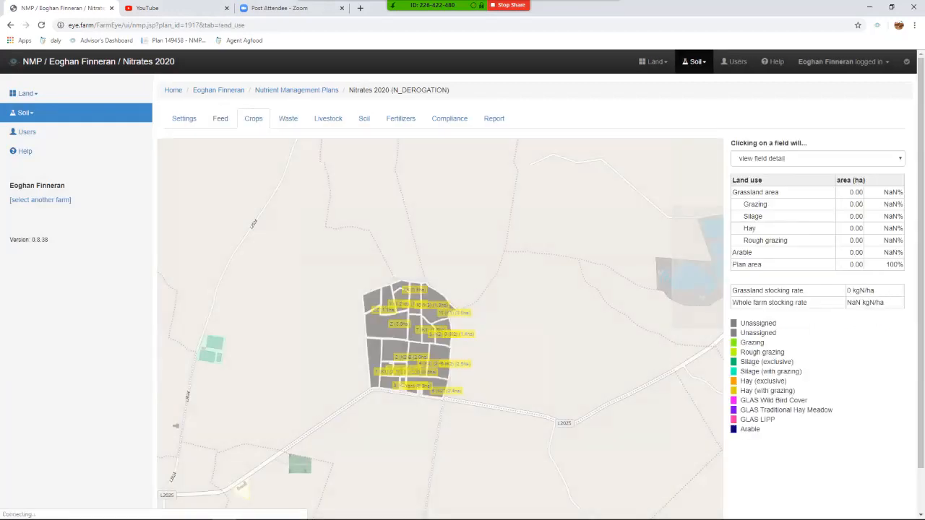
pyautogui.scroll(-2, 415, 369)
pyautogui.scroll(2, 416, 368)
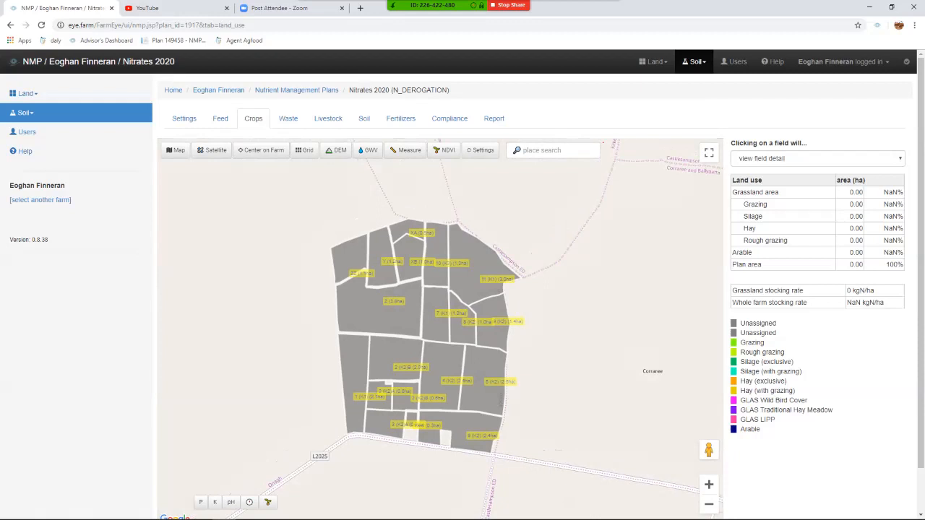
pyautogui.click(817, 158)
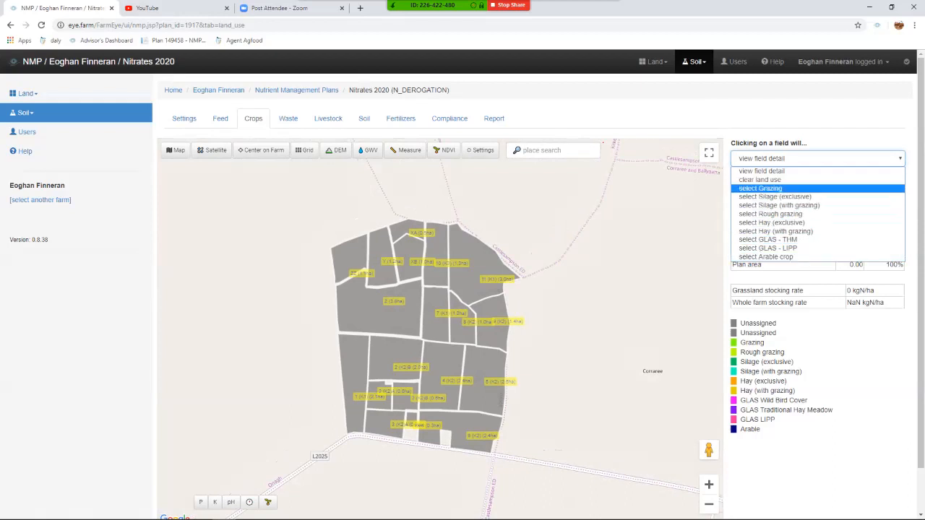
pyautogui.press('Return')
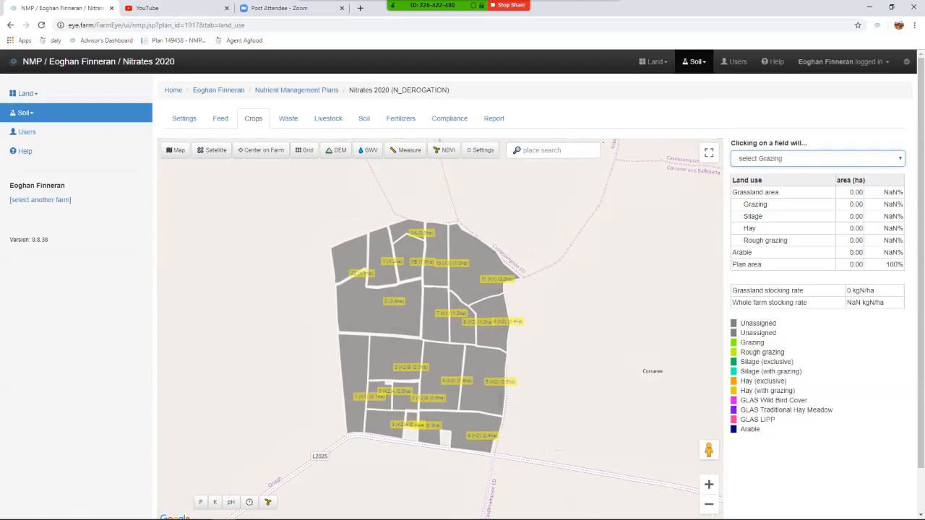
pyautogui.click(468, 429)
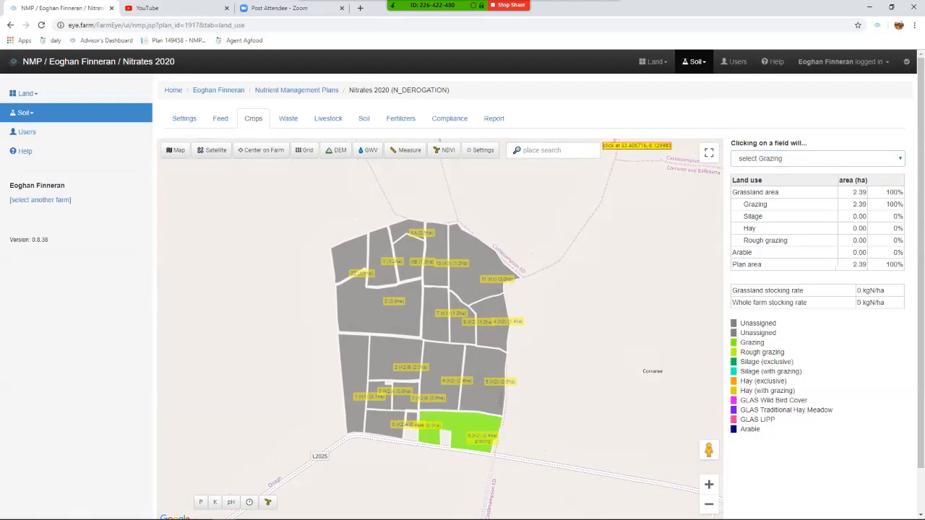
pyautogui.click(444, 376)
pyautogui.click(482, 375)
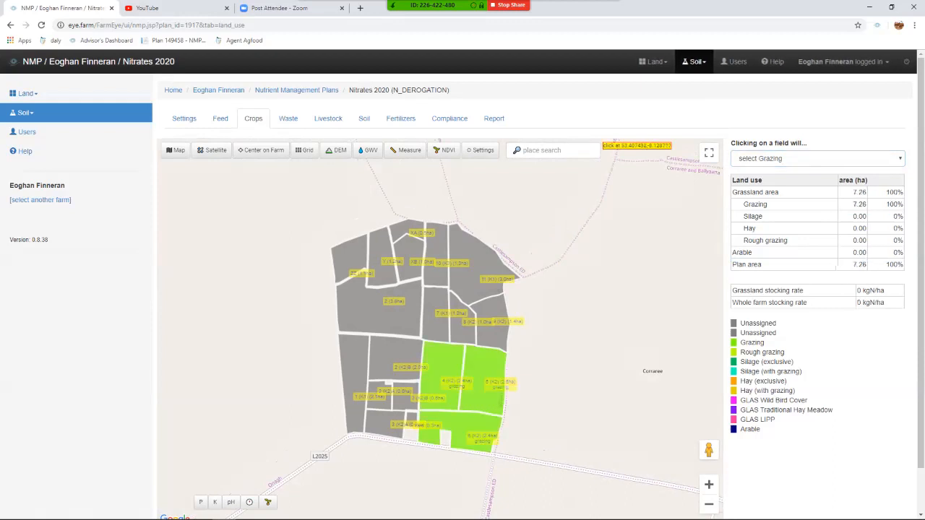
pyautogui.click(383, 421)
pyautogui.click(379, 394)
pyautogui.click(407, 396)
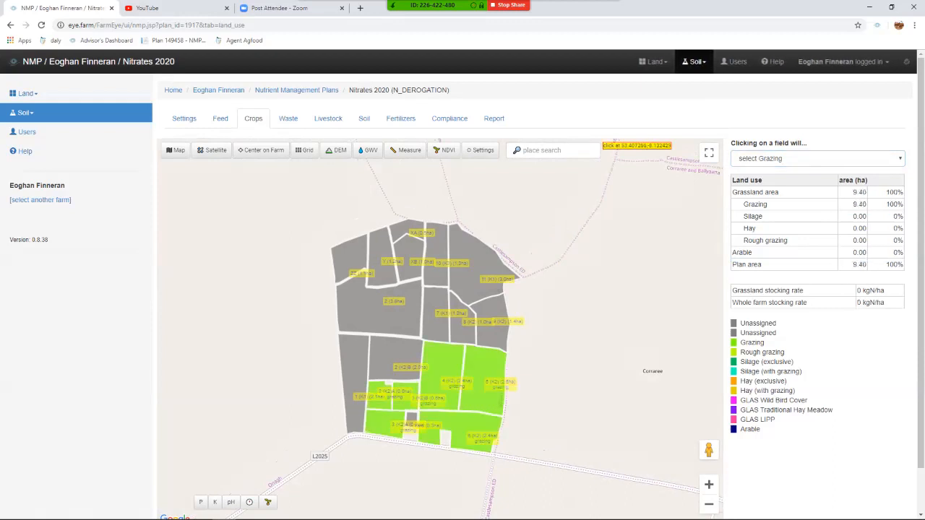
pyautogui.click(396, 357)
pyautogui.click(353, 383)
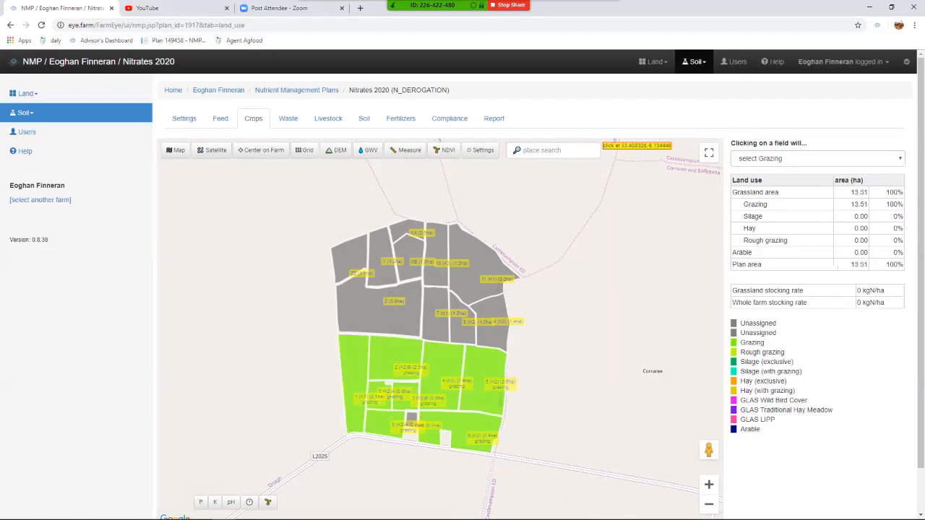
# Assign Grazing to fields 7 and 10 in the northern half and to the two fields just west of field 10.
pyautogui.click(435, 318)
pyautogui.click(436, 249)
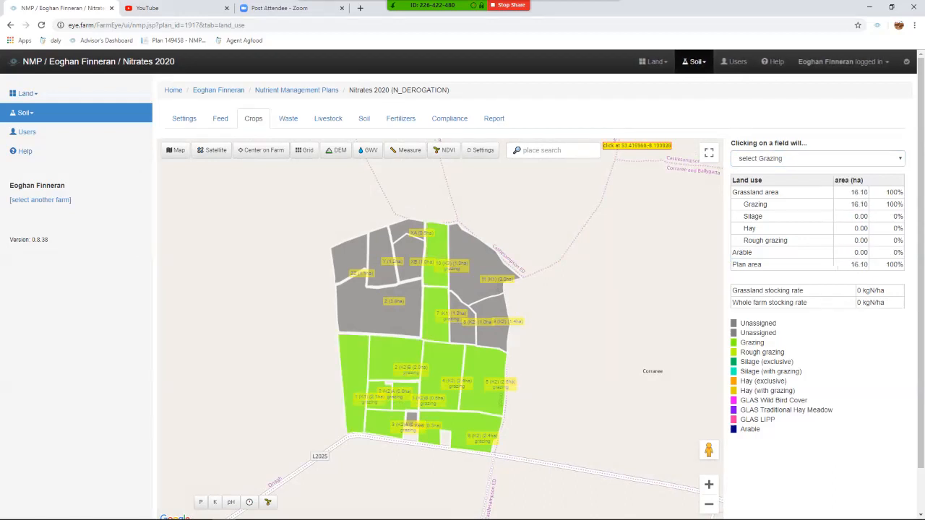
pyautogui.click(409, 260)
pyautogui.click(408, 232)
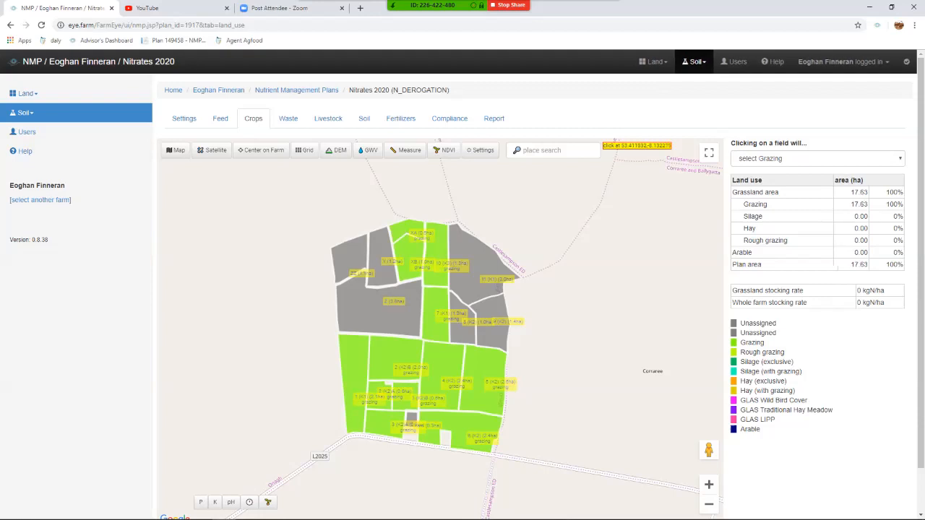
# Assign Grazing to the two unassigned fields in the north-western corner of the main farm block.
pyautogui.click(352, 258)
pyautogui.click(382, 249)
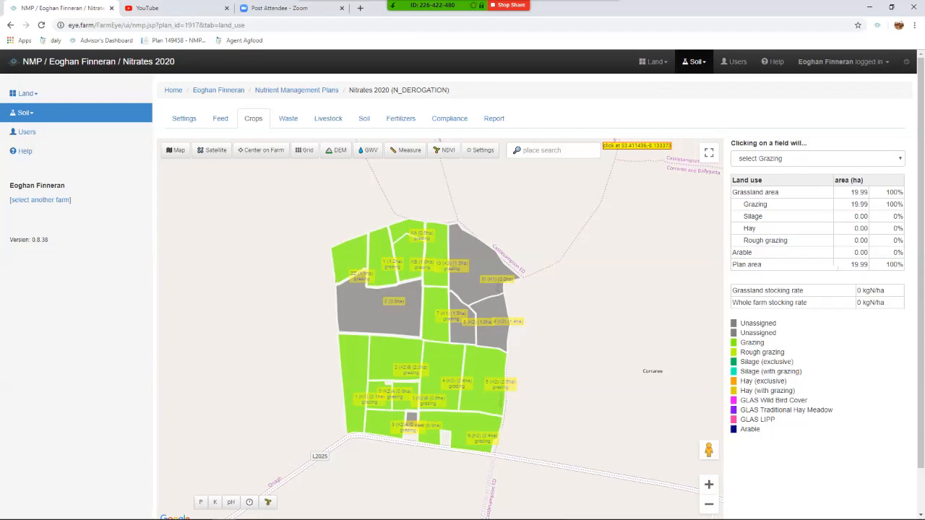
# Assign Silage (with grazing) to the three unassigned north-eastern fields, field Z and the small yard parcel.
pyautogui.click(816, 158)
pyautogui.press('Down')
pyautogui.press('Down')
pyautogui.press('Return')
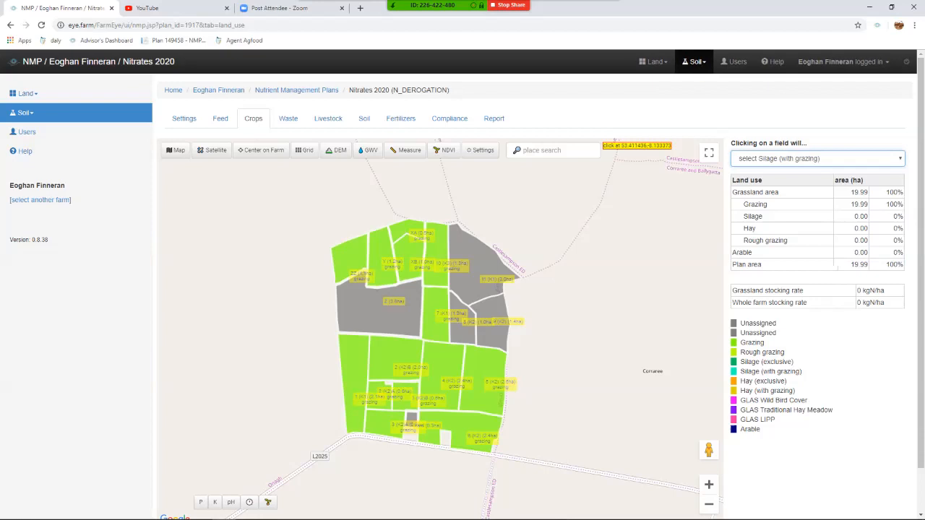
pyautogui.click(492, 322)
pyautogui.click(463, 322)
pyautogui.click(478, 278)
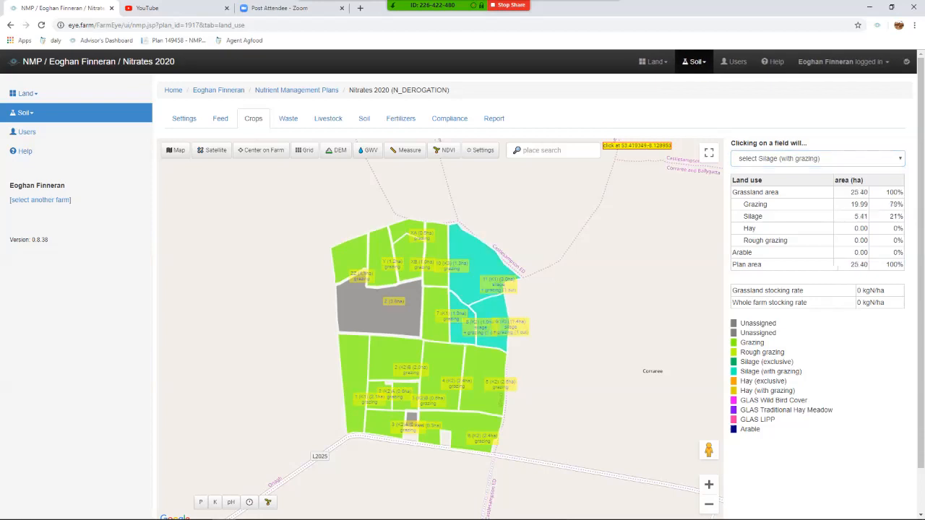
pyautogui.click(393, 307)
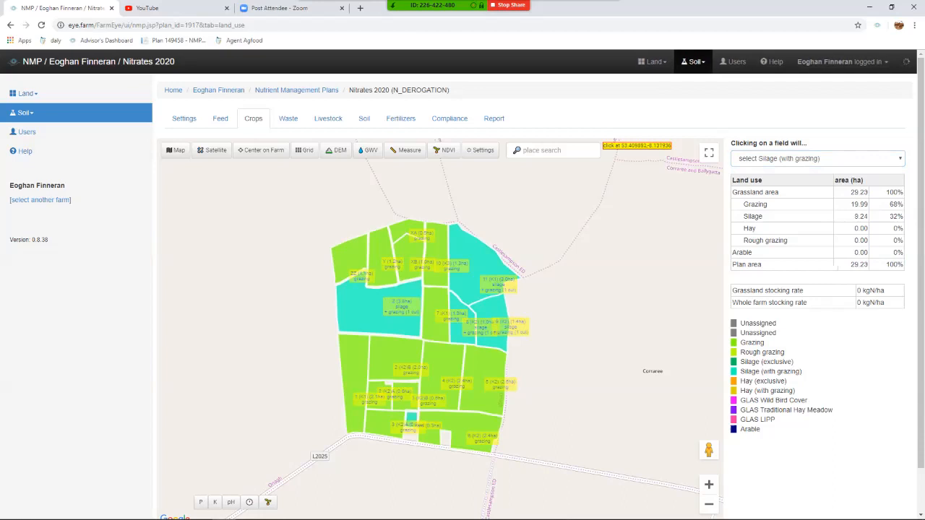
pyautogui.click(411, 419)
pyautogui.scroll(-2, 440, 329)
pyautogui.scroll(2, 440, 329)
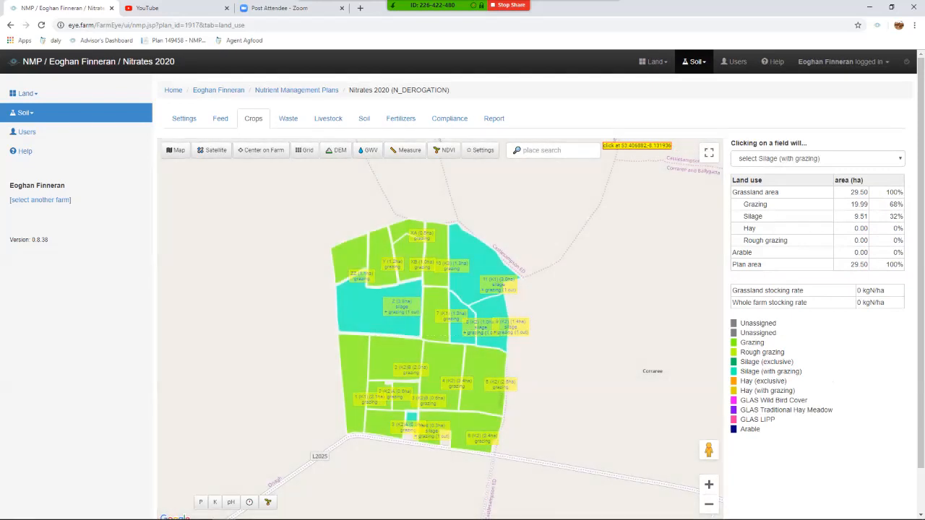
# Assign Silage (with grazing) to the large field beside WBC 1 and WBC 2 in the outlying southern block.
pyautogui.click(263, 150)
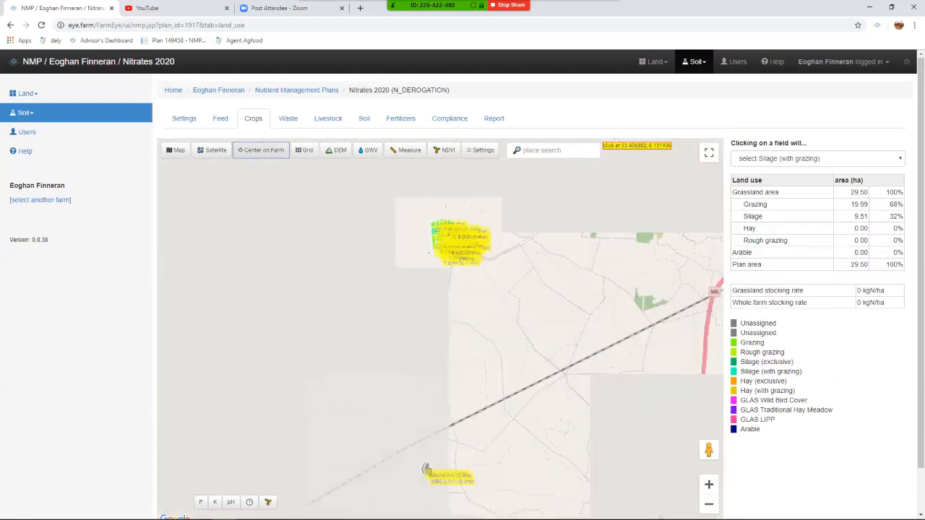
pyautogui.moveTo(450, 376); pyautogui.dragTo(451, 231)
pyautogui.scroll(-2, 432, 292)
pyautogui.scroll(5, 432, 291)
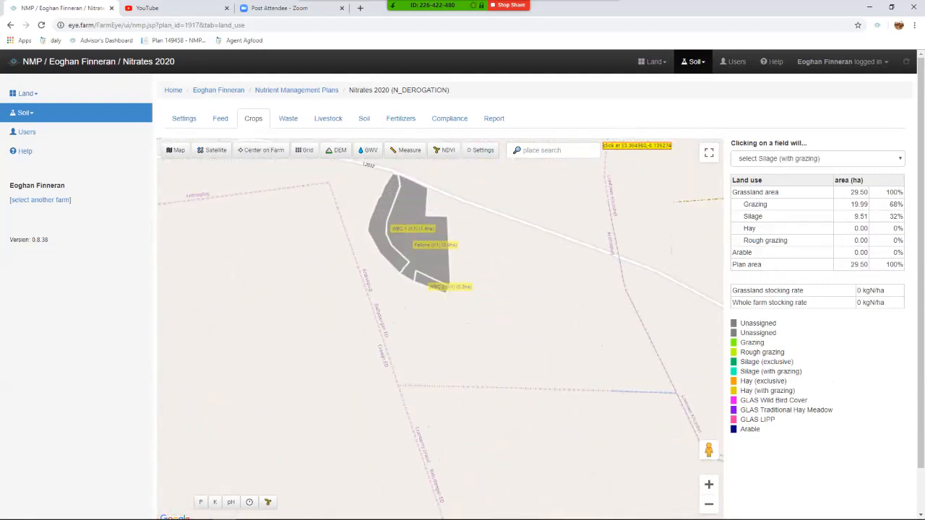
pyautogui.click(428, 235)
pyautogui.moveTo(428, 235); pyautogui.dragTo(465, 342)
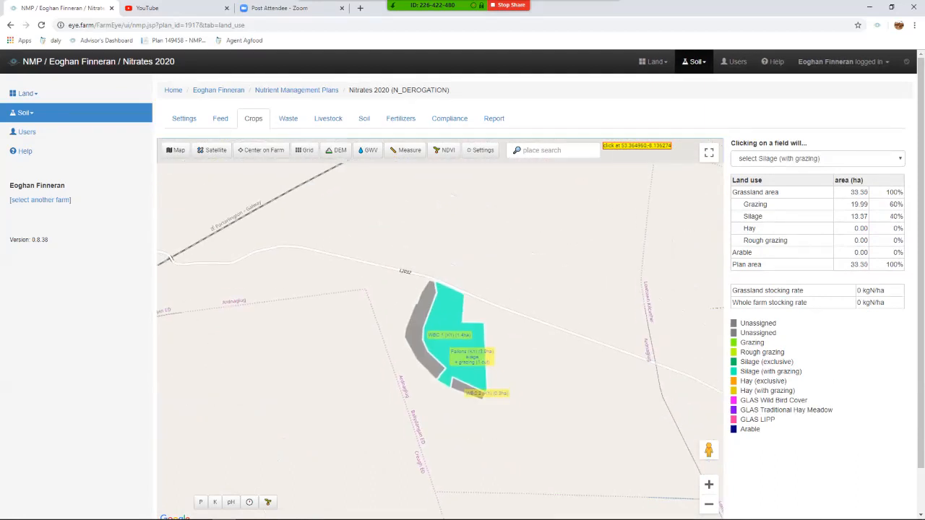
# Assign Arable crop as the land use of fields WBC 1 and WBC 2.
pyautogui.click(816, 158)
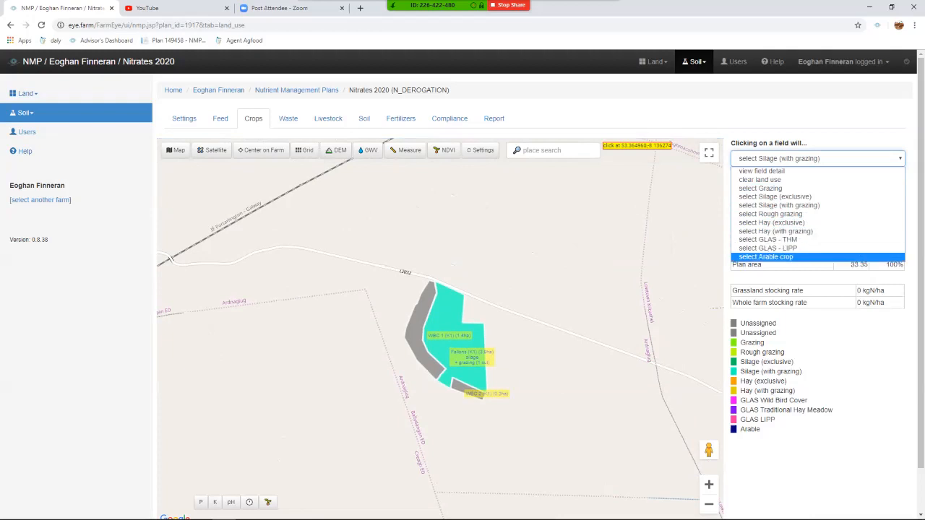
pyautogui.click(765, 257)
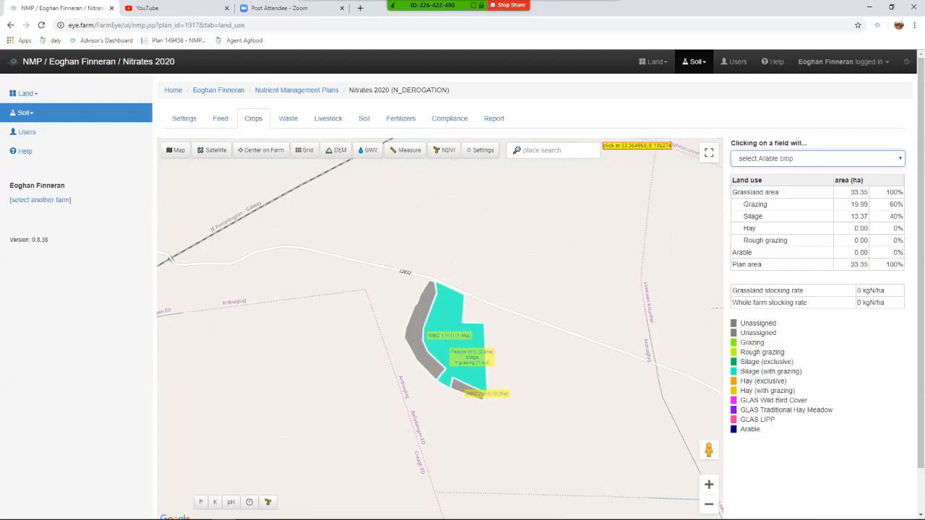
pyautogui.click(417, 329)
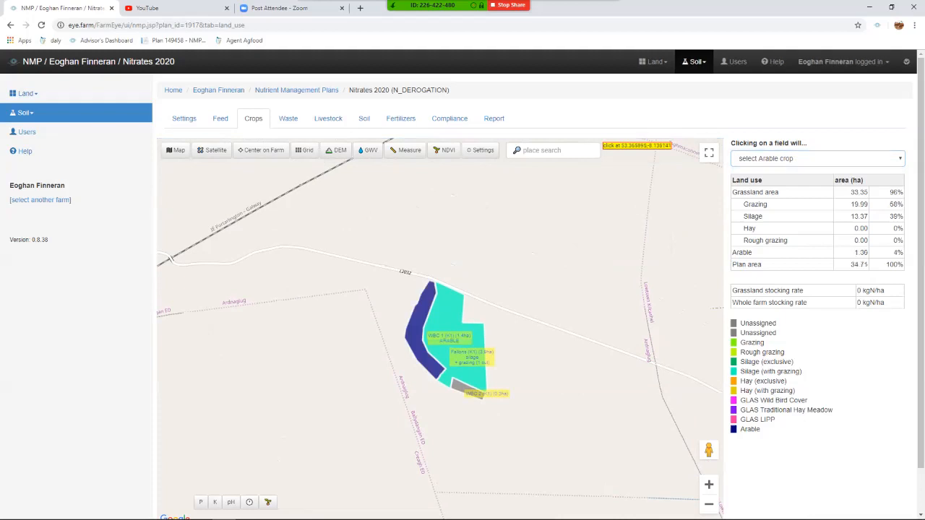
pyautogui.click(466, 388)
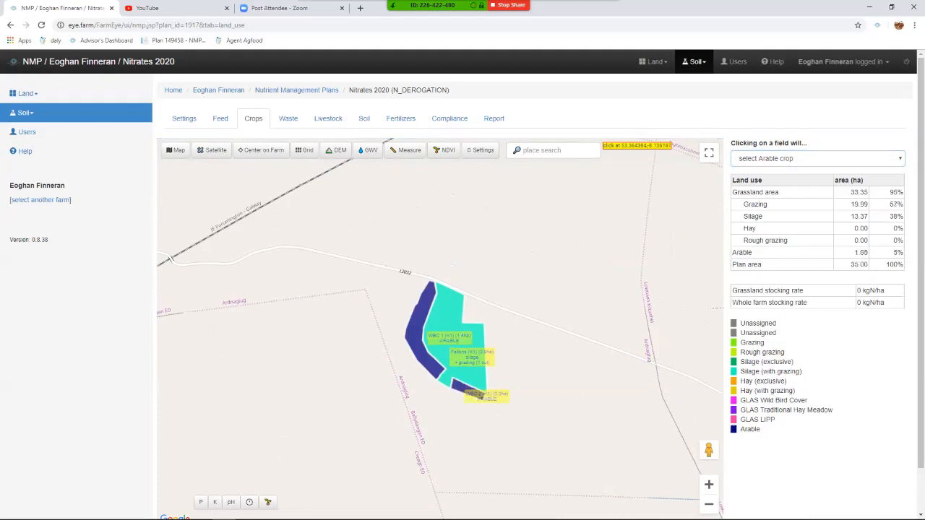
# In the land use details of field WBC 1, set Crop#1 to GLAS WBC Oats.
pyautogui.click(817, 159)
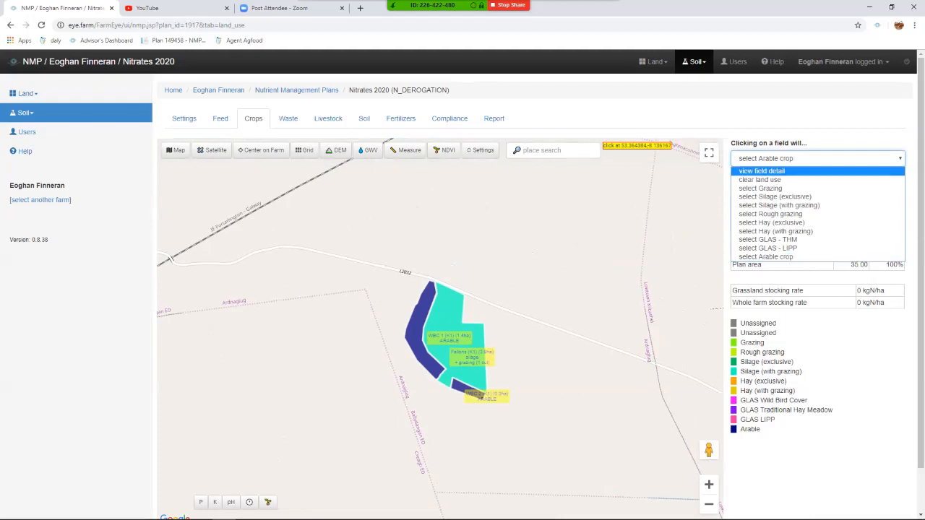
pyautogui.press('Return')
pyautogui.click(421, 318)
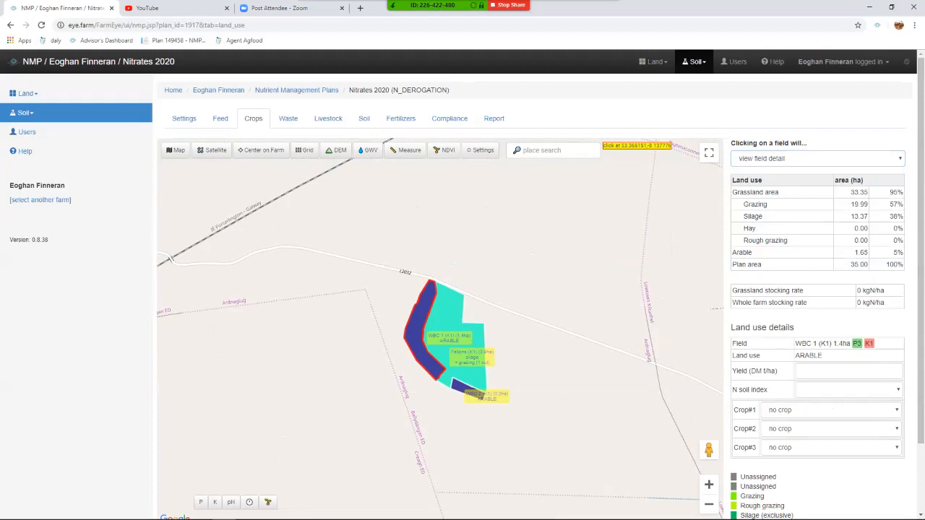
pyautogui.click(836, 409)
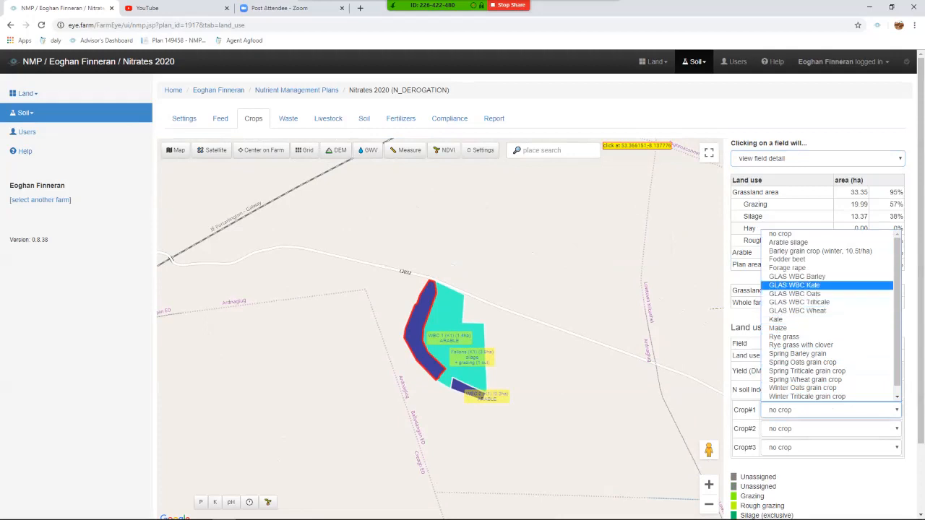
pyautogui.press('Return')
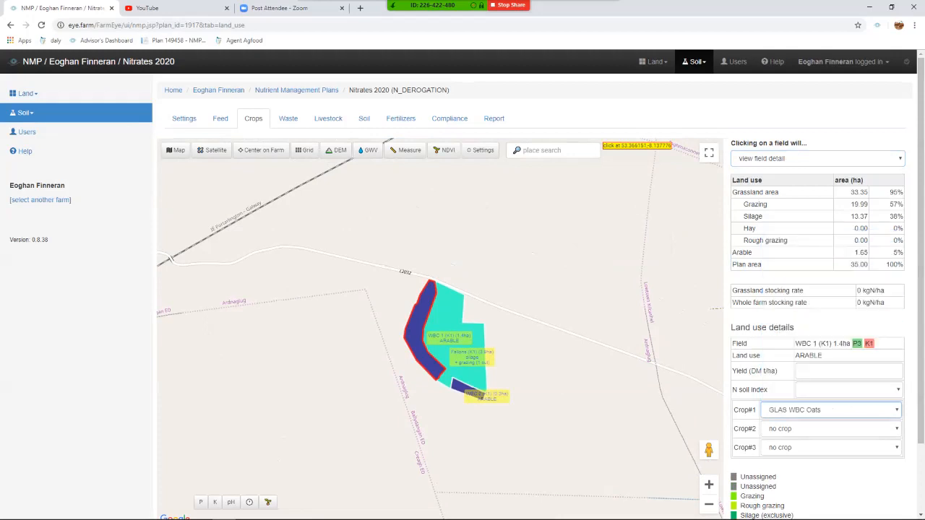
# Set Crop#1 of field WBC 2 to GLAS WBC Oats.
pyautogui.click(461, 386)
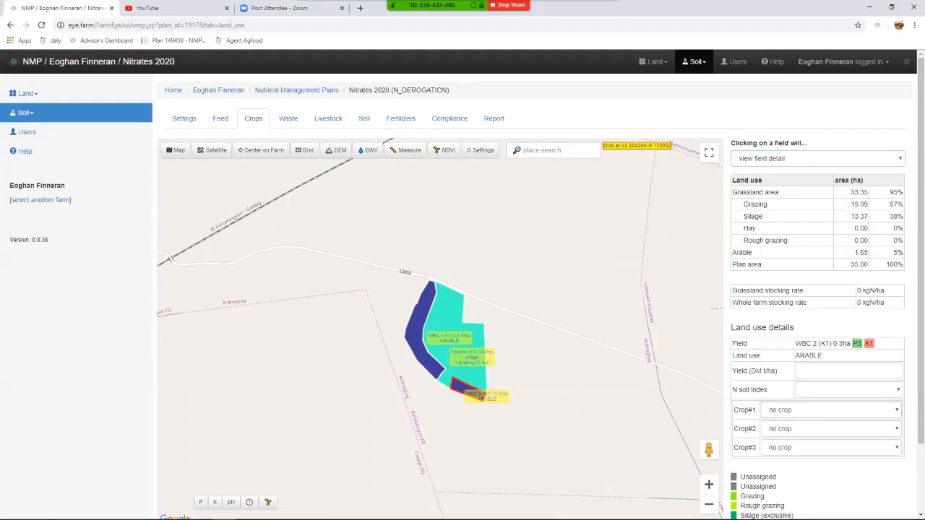
pyautogui.click(817, 159)
pyautogui.click(795, 171)
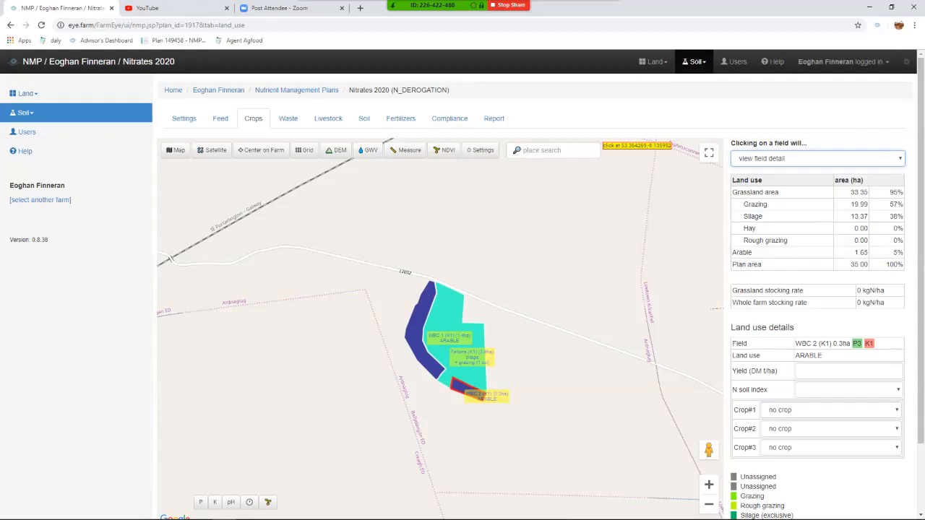
pyautogui.click(463, 388)
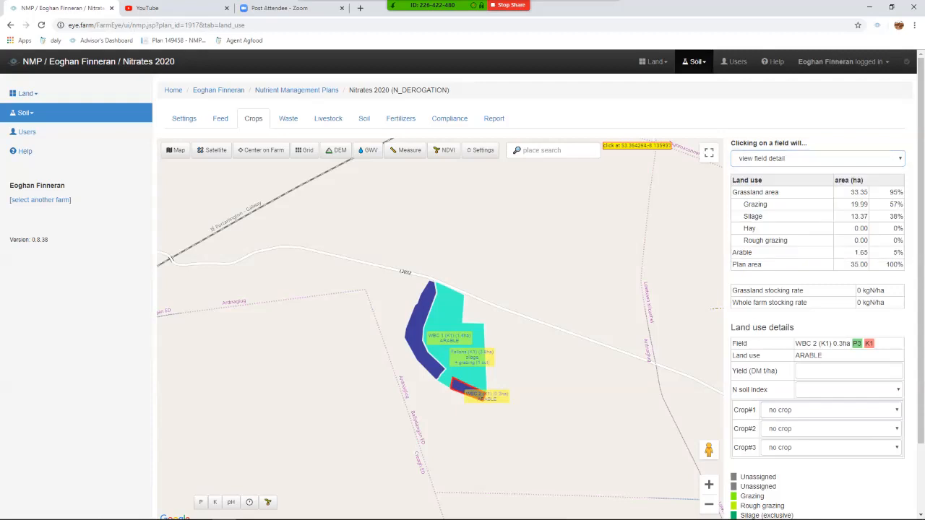
pyautogui.click(831, 410)
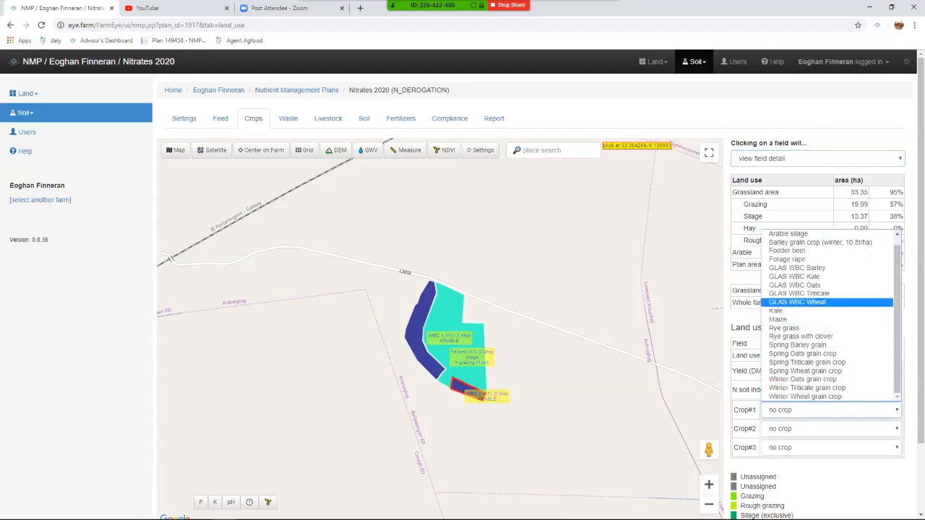
pyautogui.press('Return')
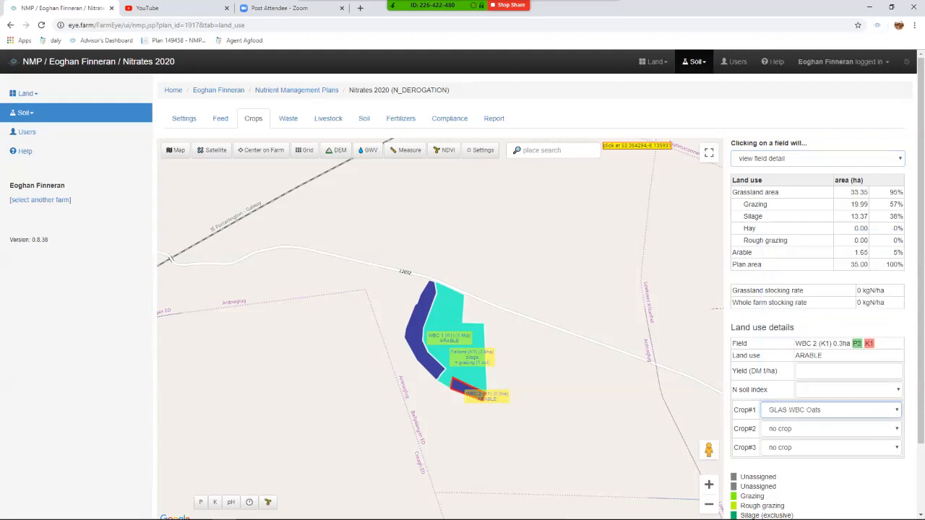
# Set the number of silage cuts for field Z in the main farm block to 2.
pyautogui.scroll(-1, 439, 304)
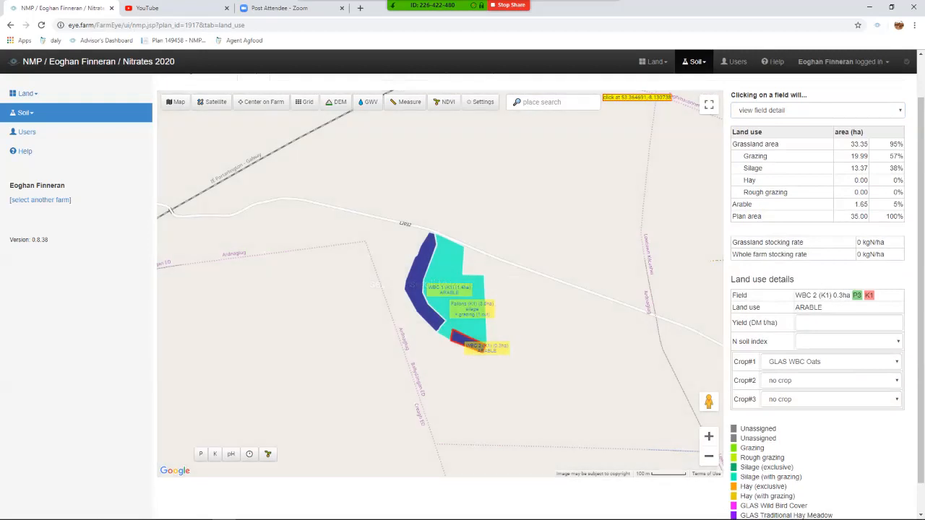
pyautogui.click(261, 102)
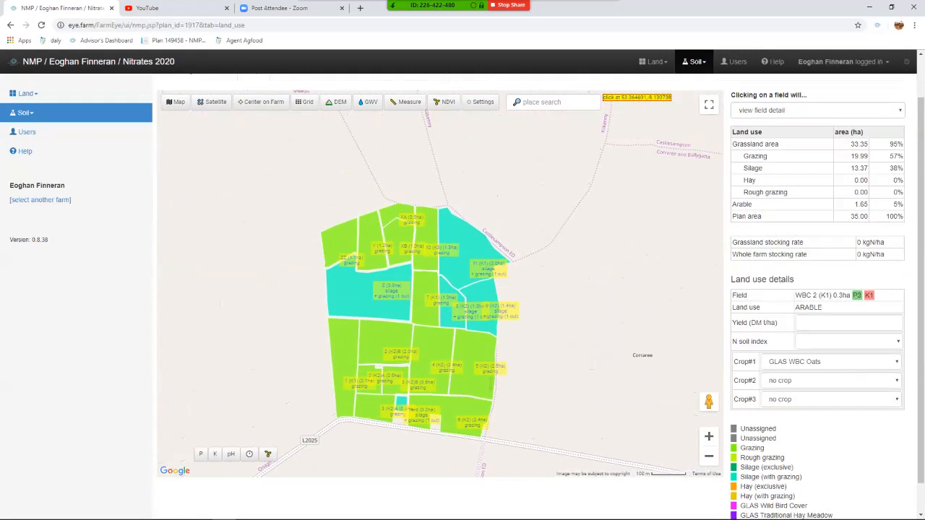
pyautogui.click(817, 110)
pyautogui.click(817, 111)
pyautogui.click(370, 297)
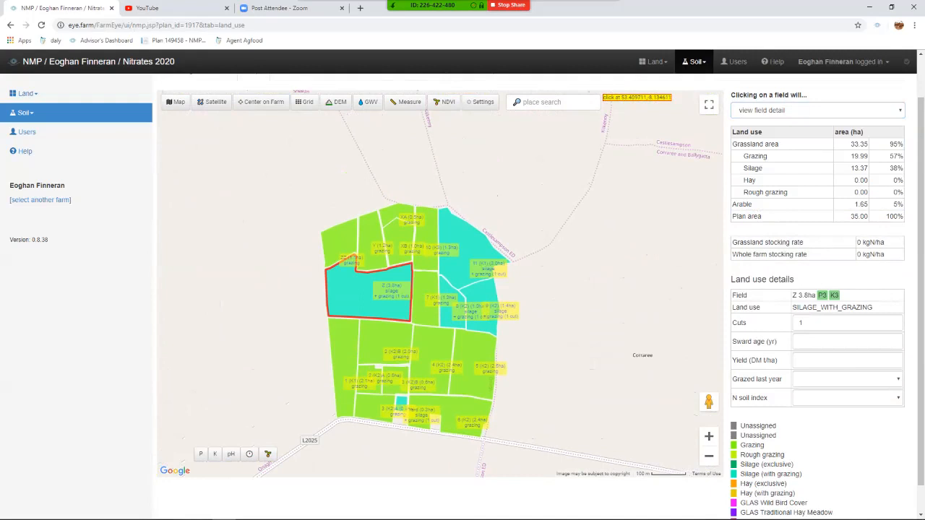
pyautogui.doubleClick(801, 323)
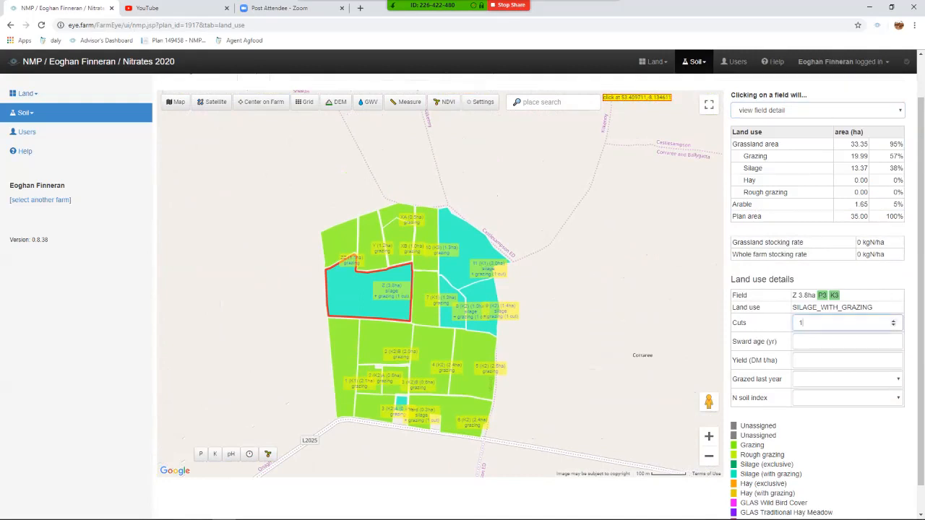
pyautogui.write('2')
pyautogui.click(627, 302)
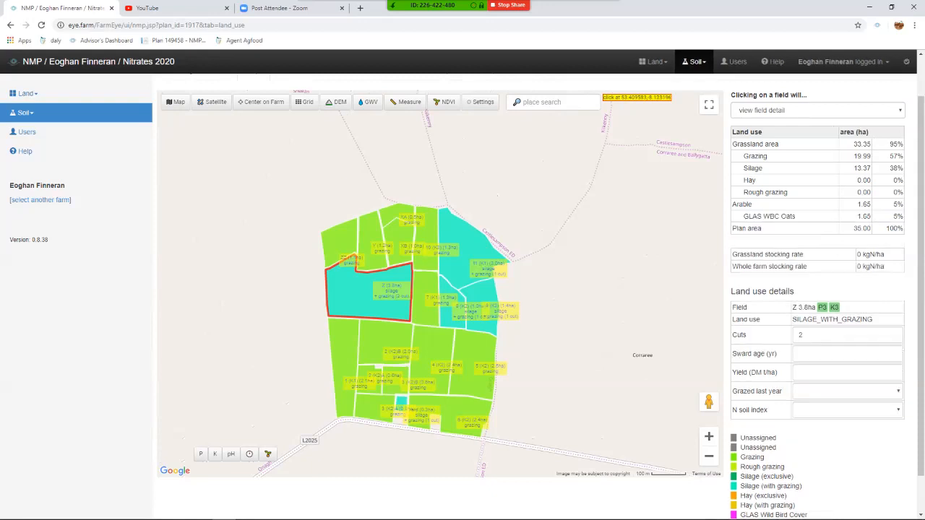
pyautogui.scroll(2, 440, 303)
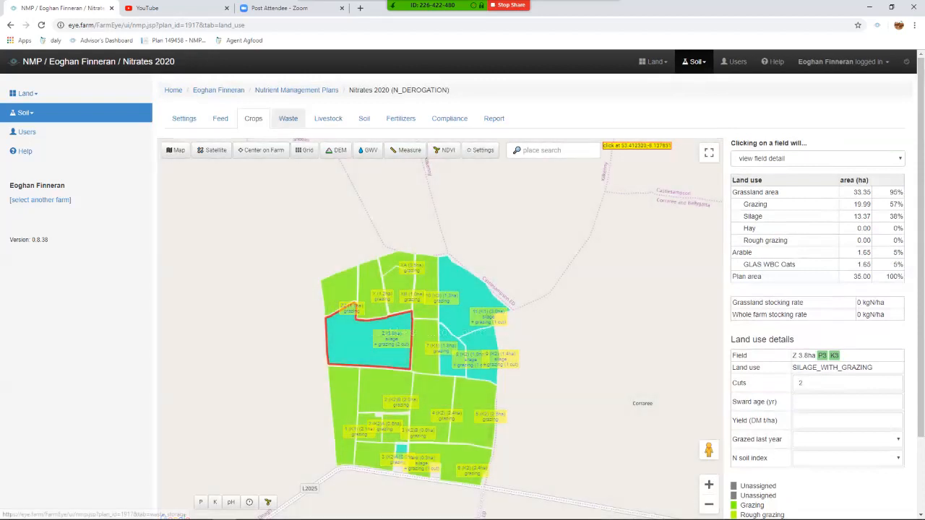
# Start a new waste storage tank named "Tank 1" with year of build 2000 and tank type Slurry.
pyautogui.click(288, 119)
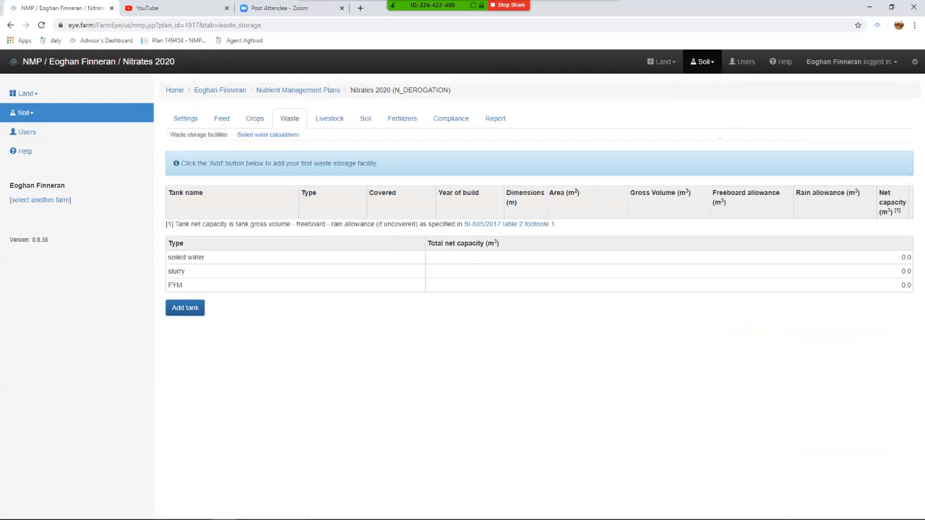
pyautogui.click(185, 308)
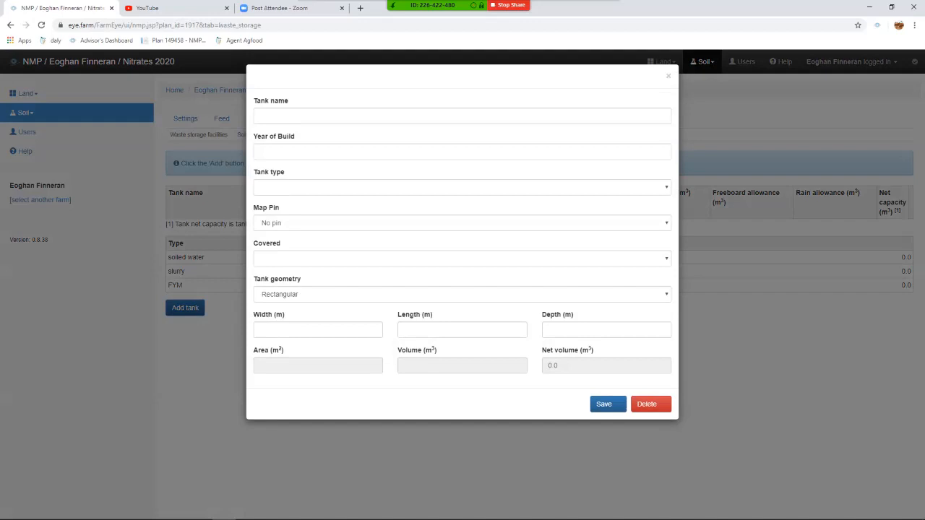
pyautogui.click(669, 76)
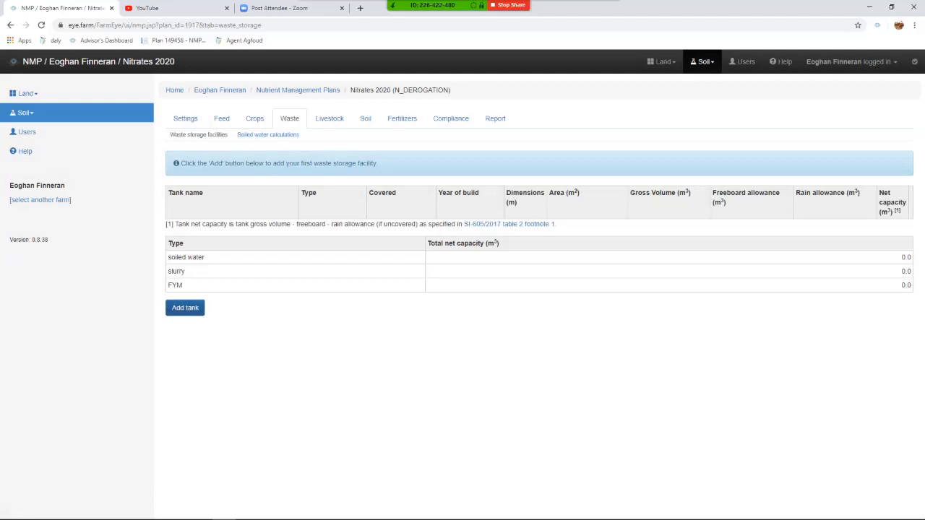
pyautogui.click(185, 308)
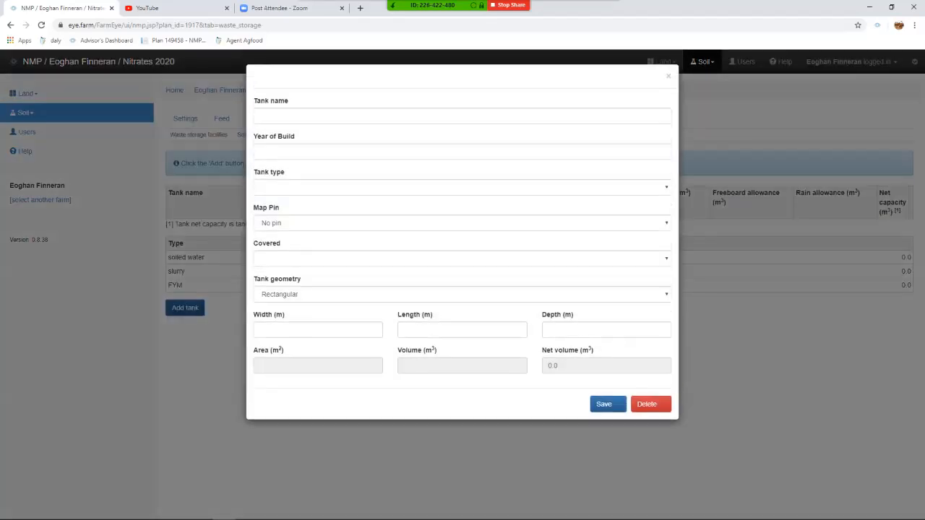
pyautogui.click(462, 116)
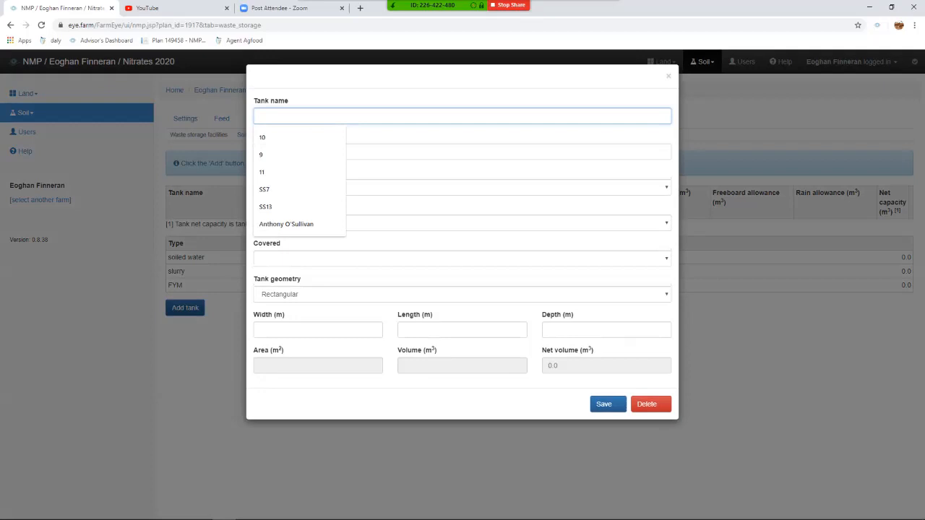
pyautogui.write('Tank 1')
pyautogui.click(304, 152)
pyautogui.write('2000')
pyautogui.click(462, 187)
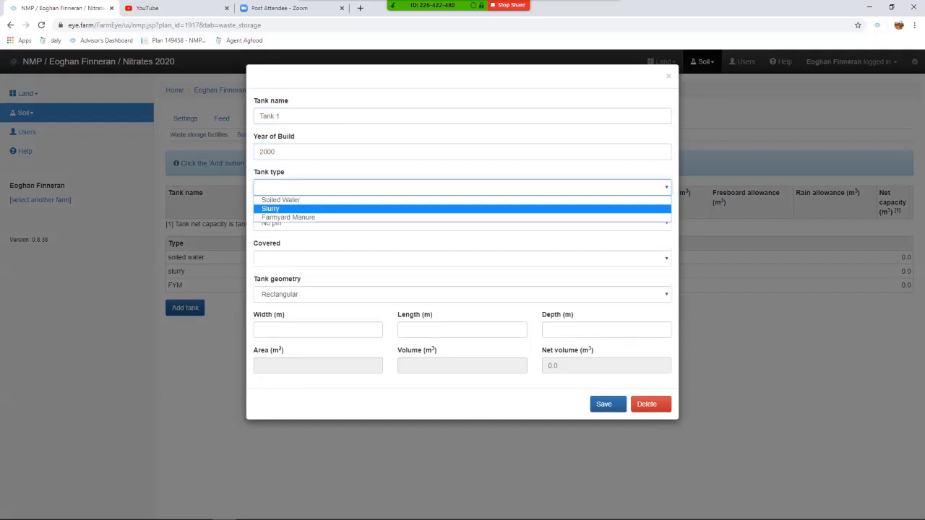
pyautogui.click(463, 208)
# Set Tank 1 to No pin for its map pin, Covered, and Rectangular tank geometry.
pyautogui.click(462, 224)
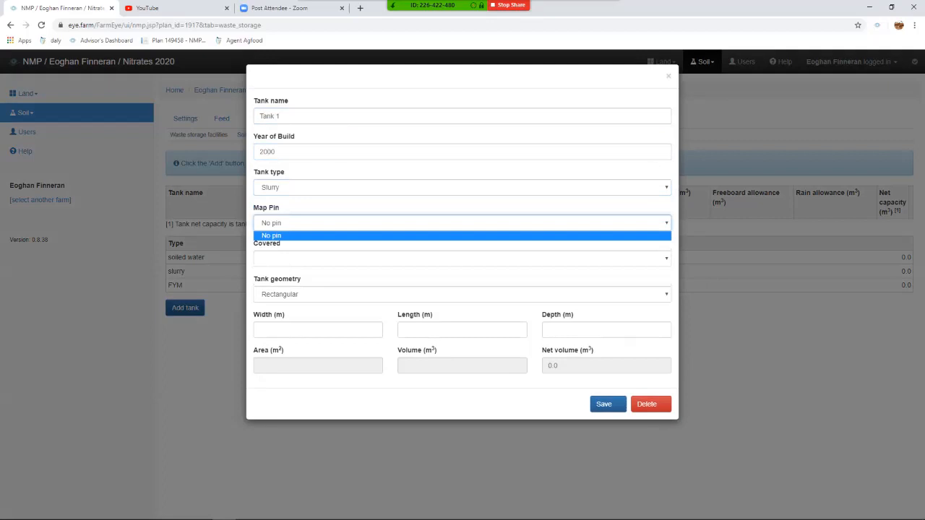
pyautogui.press('Return')
pyautogui.click(461, 259)
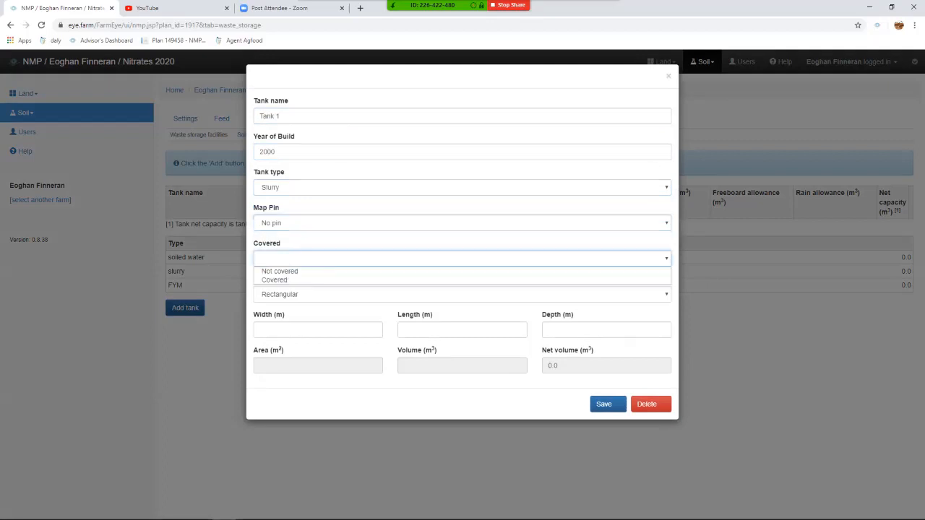
pyautogui.press('Down')
pyautogui.press('Down')
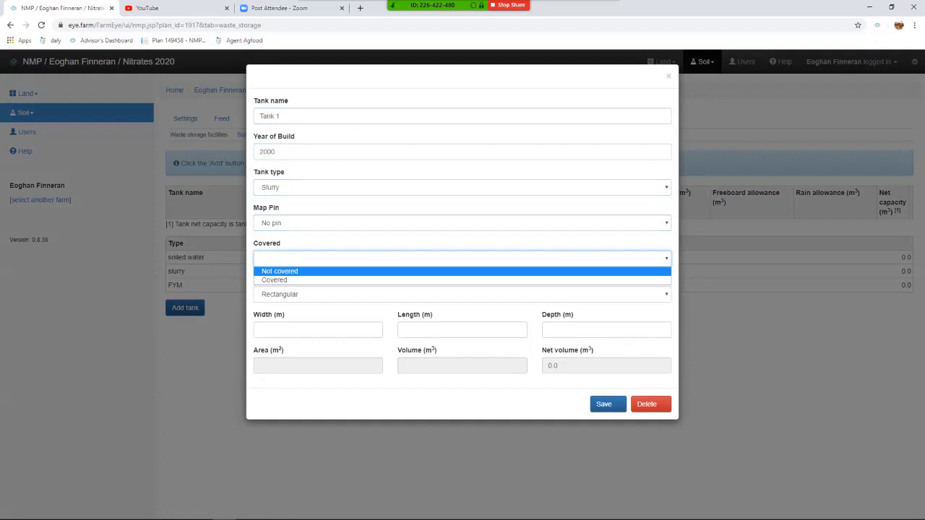
pyautogui.press('Return')
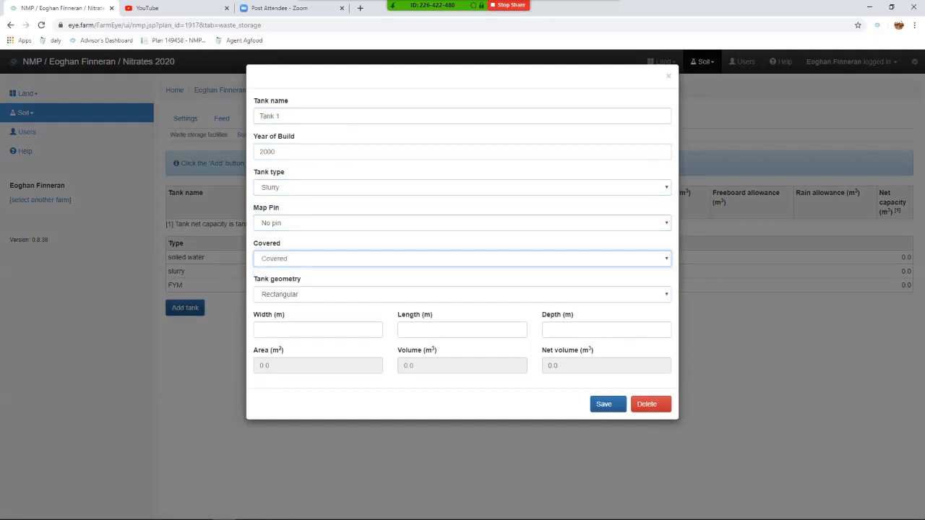
pyautogui.click(462, 295)
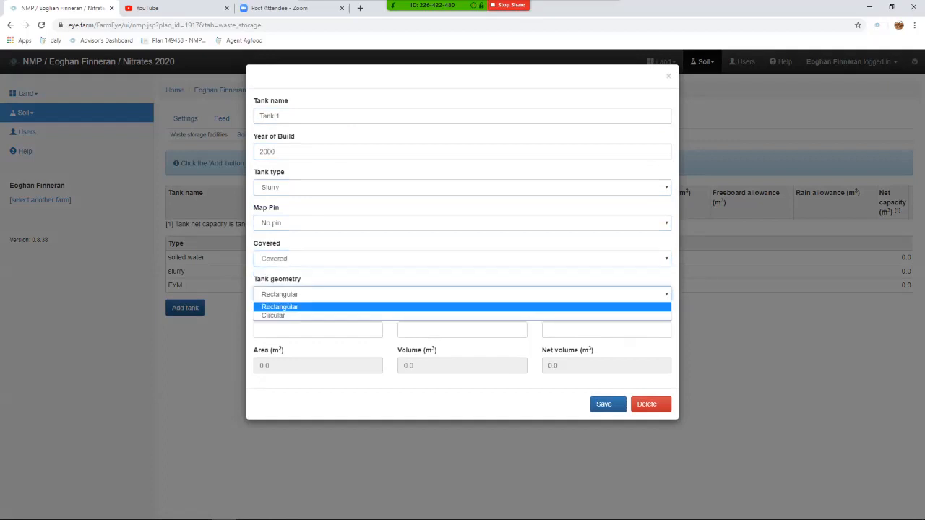
pyautogui.press('Return')
# Give Tank 1 a width of 4.5 m, length of 21 m and depth of 2.4 m, and save it.
pyautogui.click(318, 330)
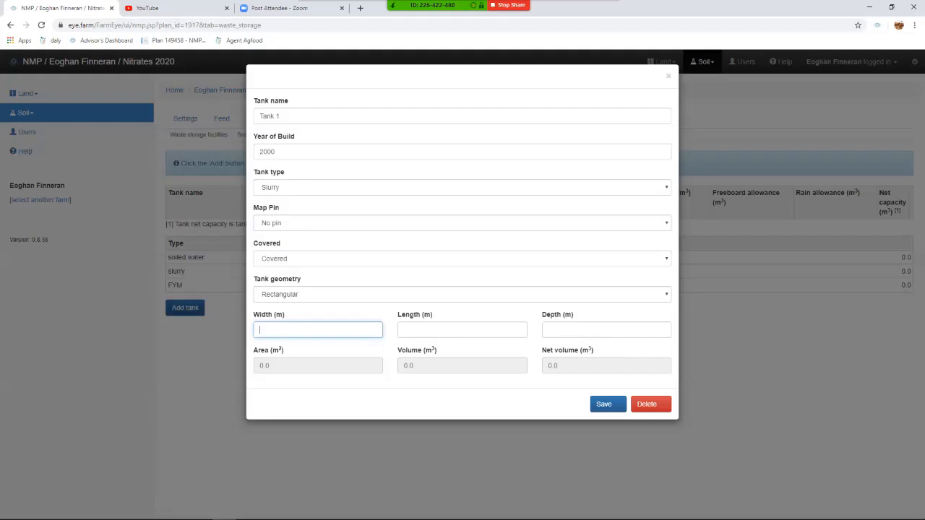
pyautogui.write('4.5')
pyautogui.press('Tab')
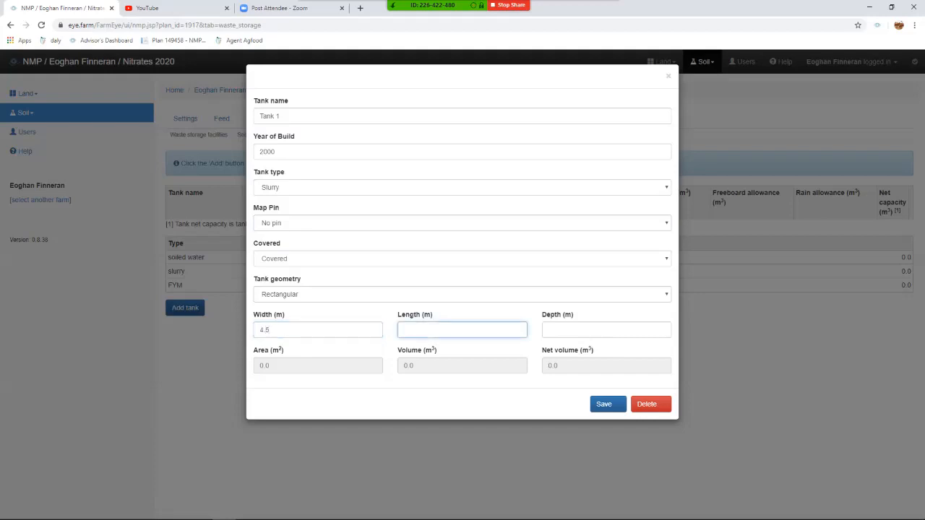
pyautogui.write('21')
pyautogui.press('Tab')
pyautogui.write('24')
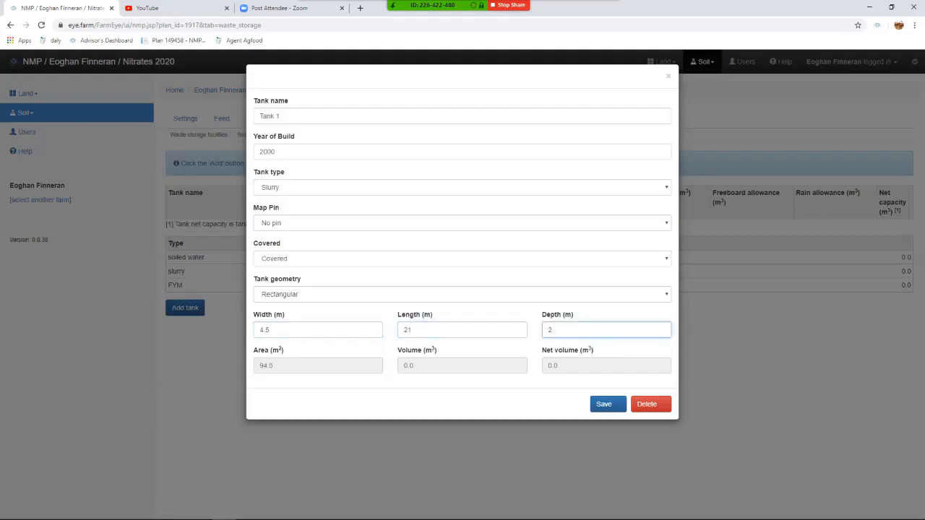
pyautogui.write('4')
pyautogui.click(604, 403)
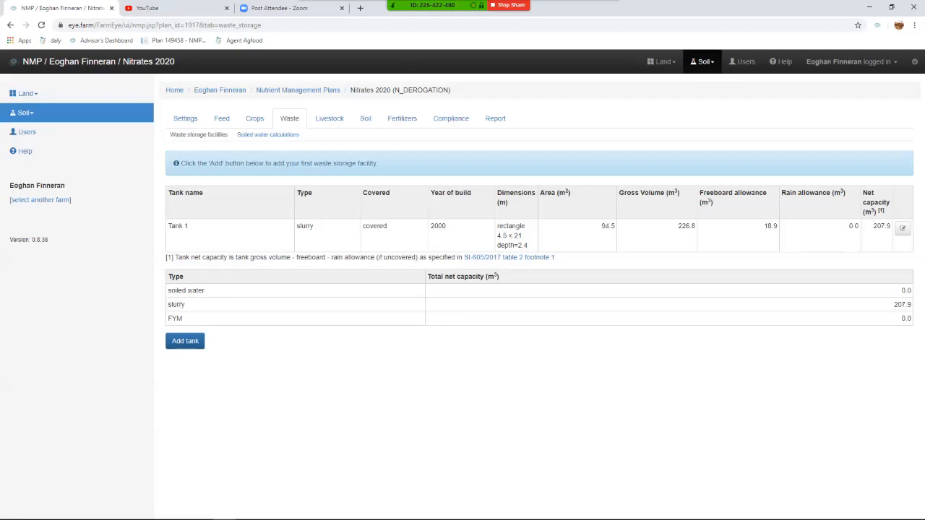
# Start a second waste storage tank named "Tank 2" with year of build 2000 and tank type Soiled Water.
pyautogui.click(185, 340)
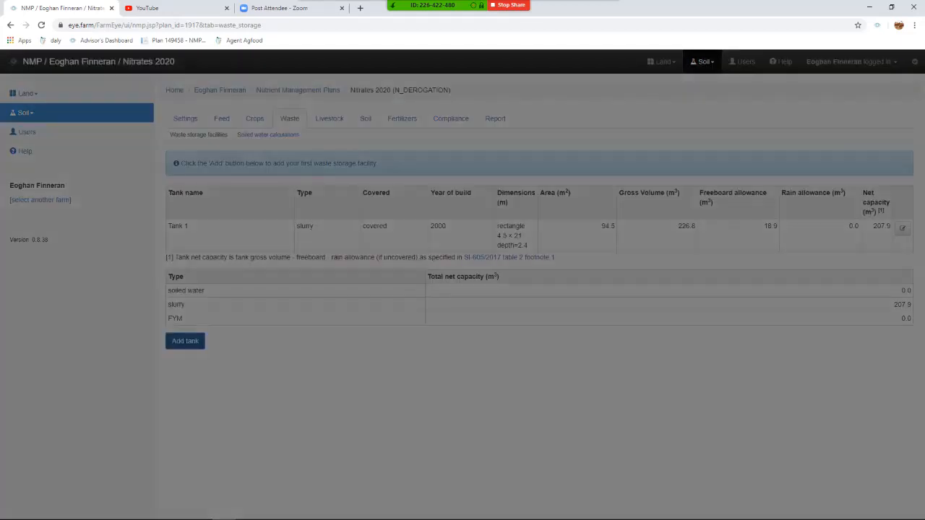
pyautogui.click(303, 116)
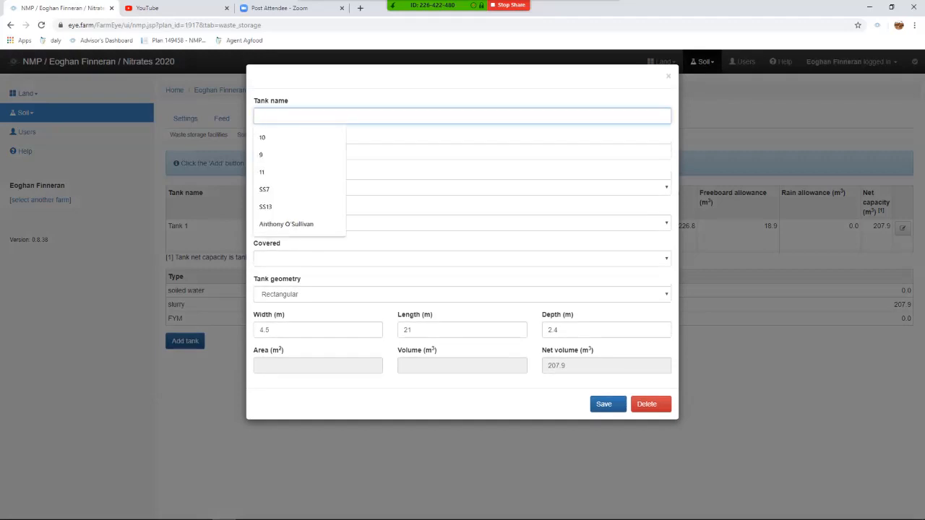
pyautogui.write('Tank 2')
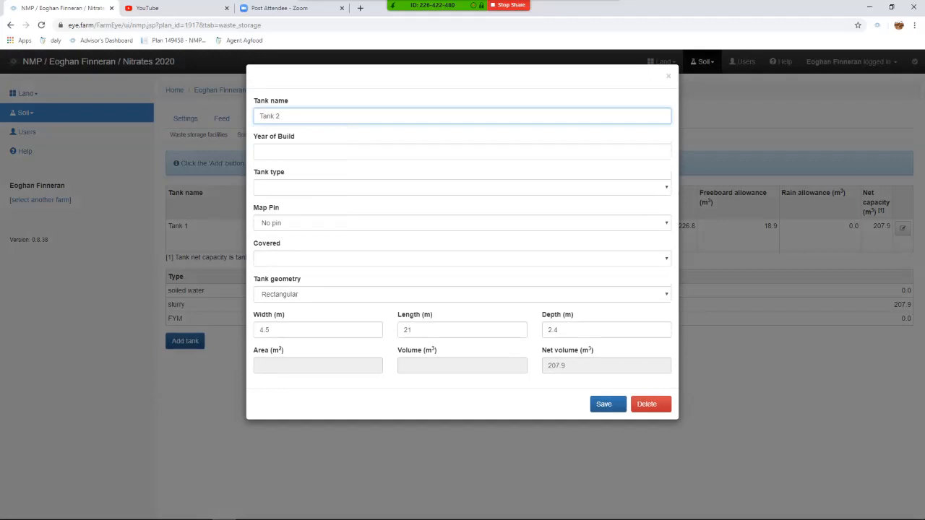
pyautogui.press('Tab')
pyautogui.write('2000')
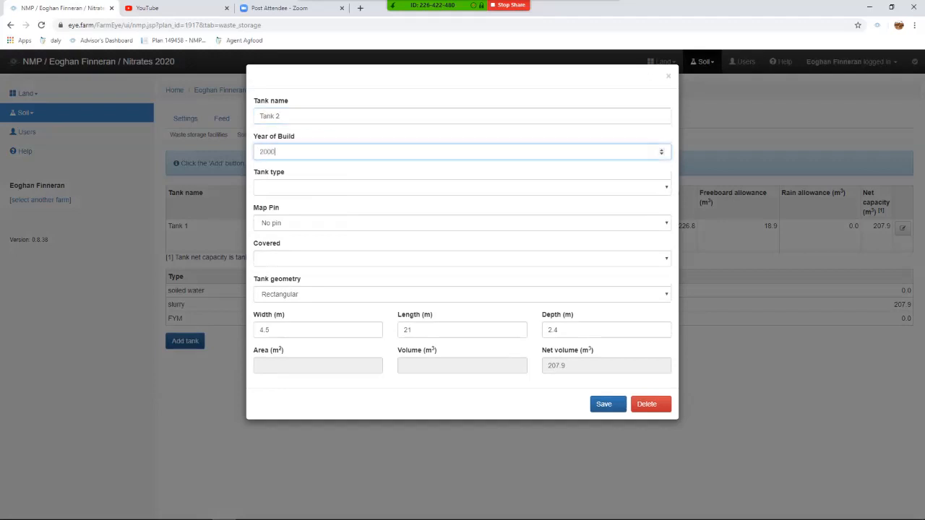
pyautogui.click(303, 187)
pyautogui.click(289, 200)
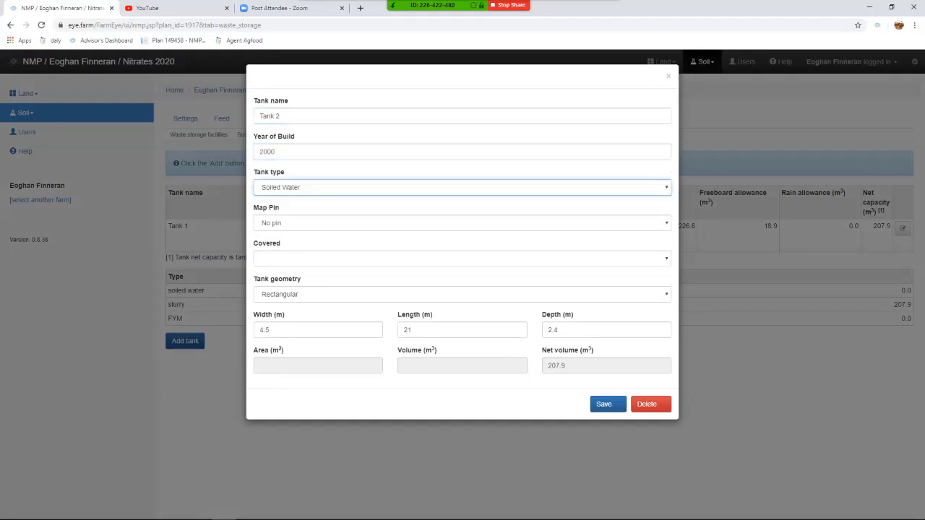
# Set Tank 2 to Not covered with a length of 10 m, save it and check its saved details.
pyautogui.click(304, 258)
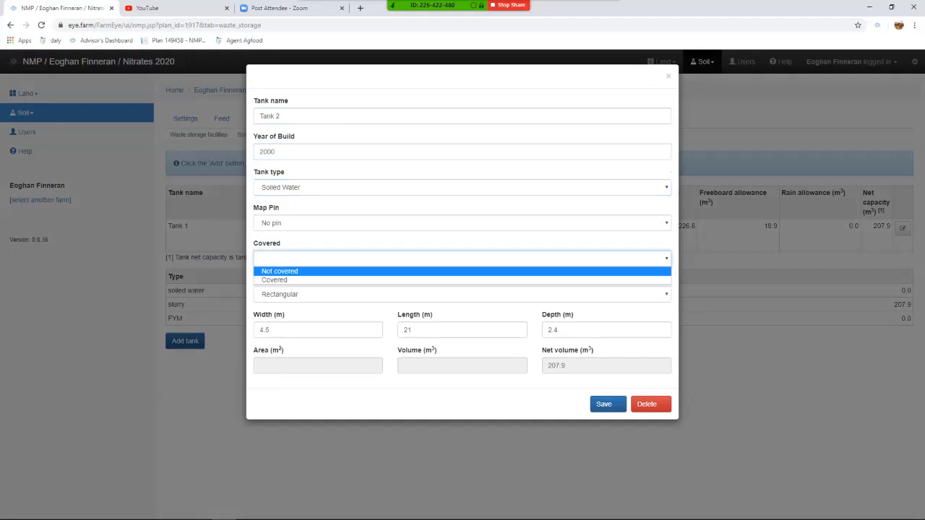
pyautogui.click(289, 272)
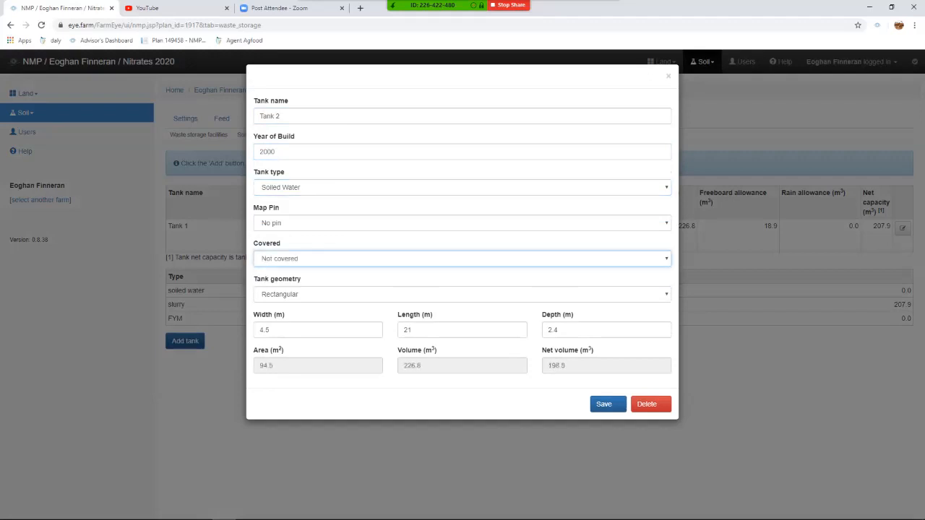
pyautogui.doubleClick(407, 330)
pyautogui.write('10')
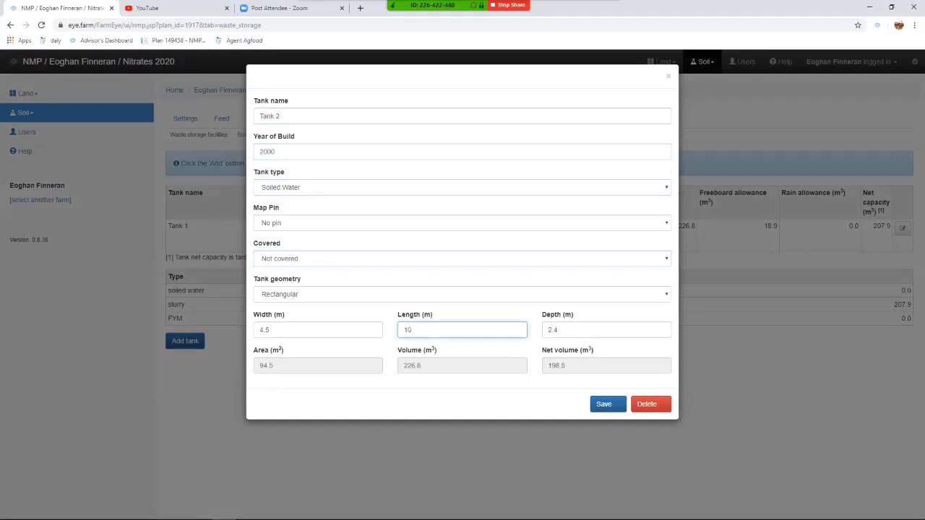
pyautogui.click(603, 403)
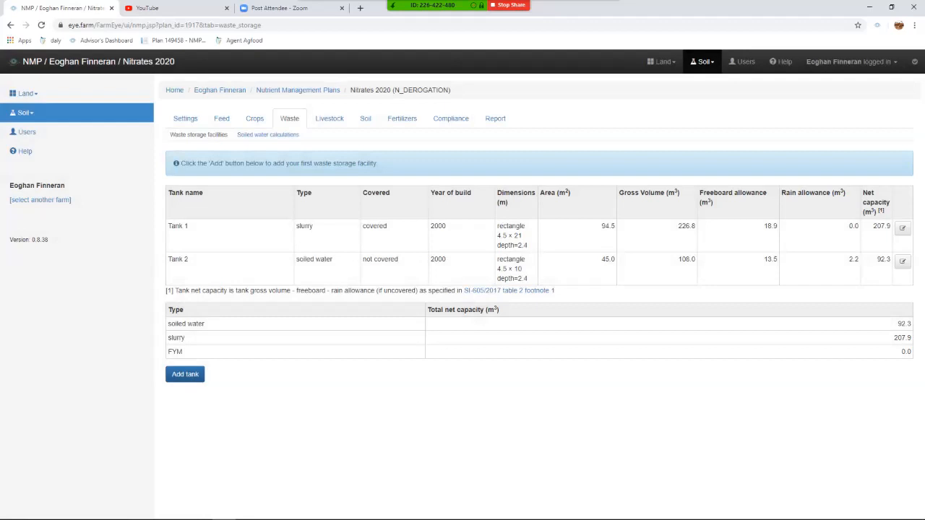
pyautogui.click(901, 261)
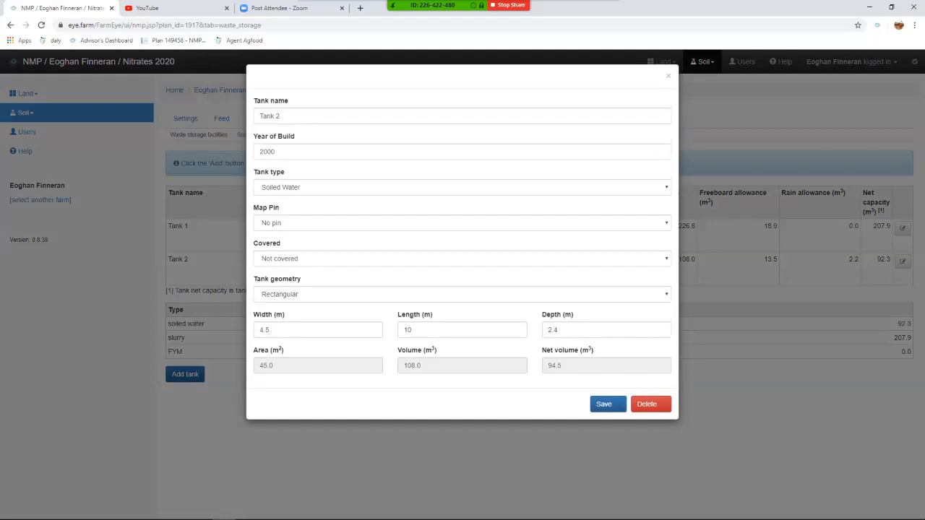
pyautogui.click(668, 76)
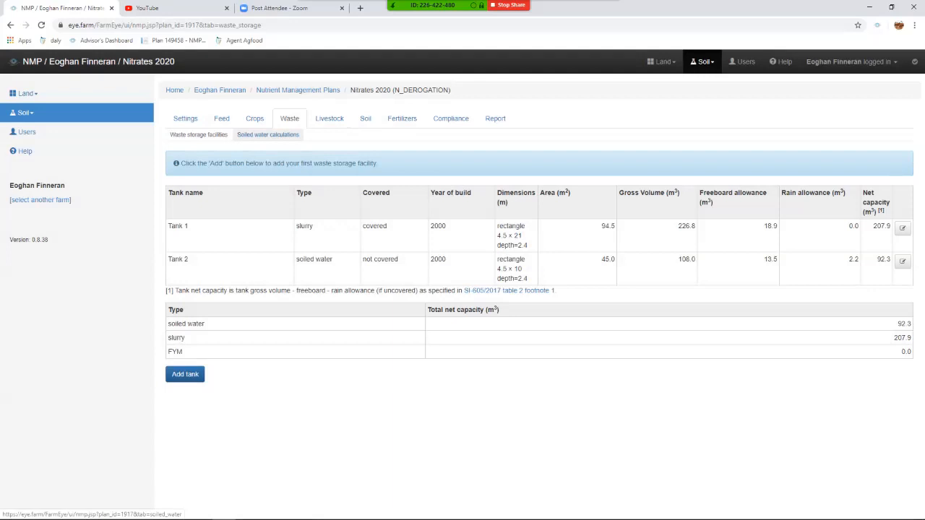
# In the soiled water calculations, set the milking parlor's soiled water destination to Soiled water tanks.
pyautogui.click(267, 135)
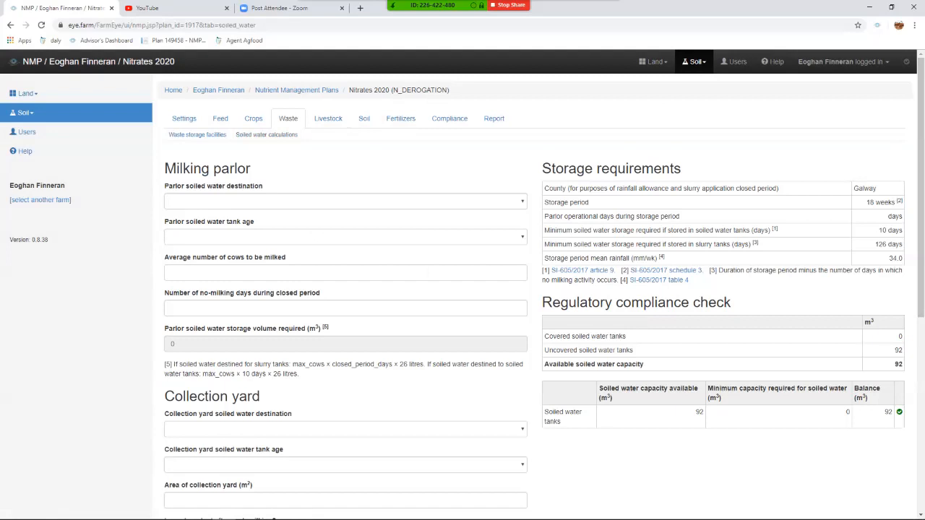
pyautogui.scroll(-3, 463, 289)
pyautogui.scroll(3, 463, 289)
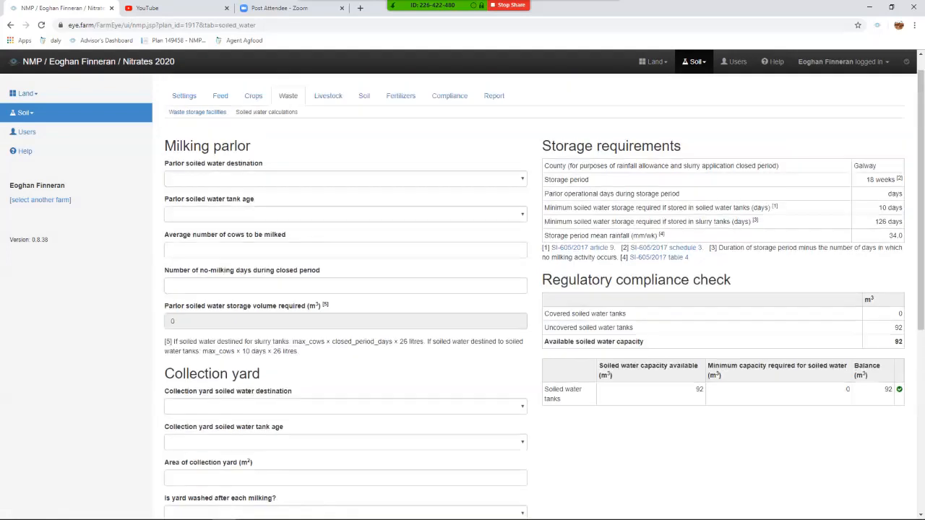
pyautogui.scroll(1, 463, 289)
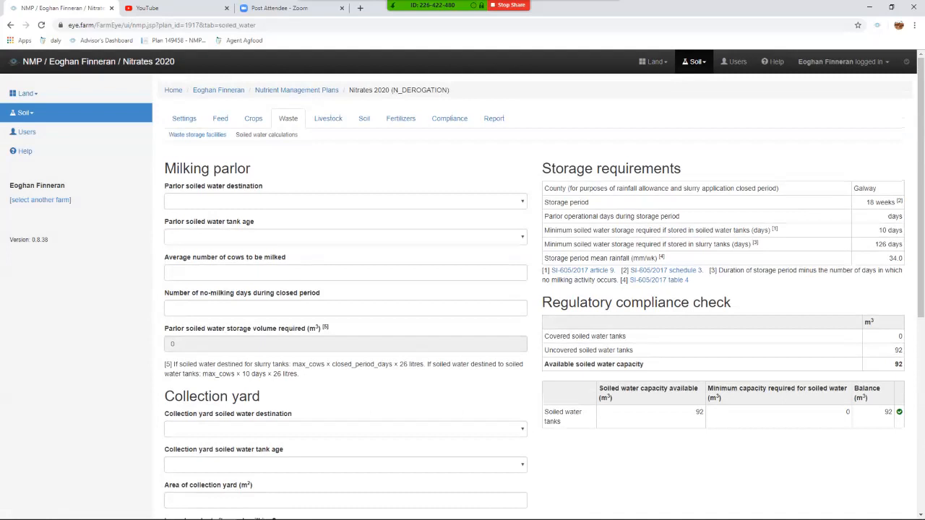
pyautogui.click(346, 201)
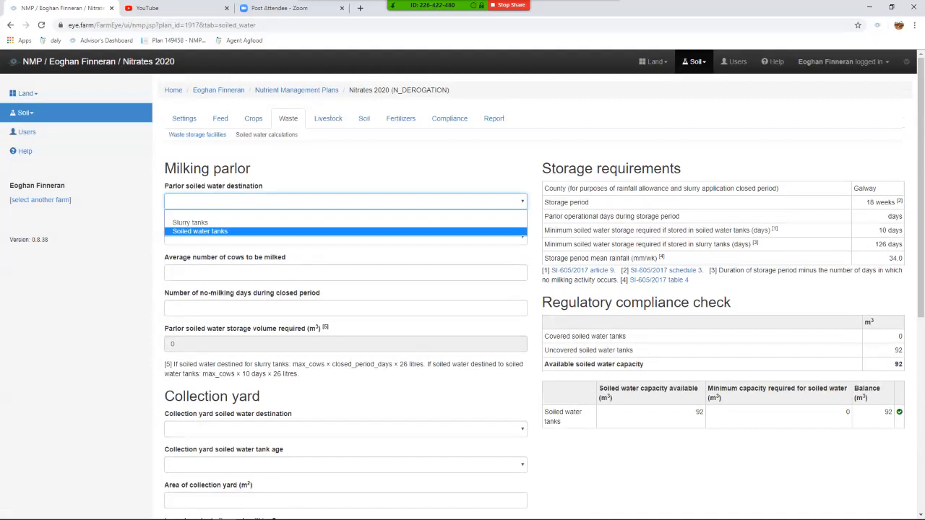
pyautogui.click(200, 231)
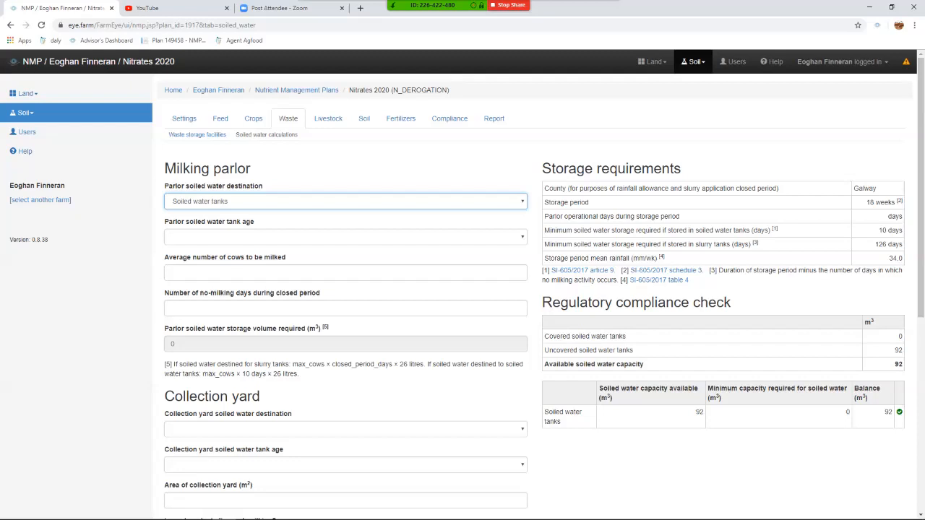
# Set the parlor soiled water tank age to Pre 2015 (10 days storage required).
pyautogui.click(345, 237)
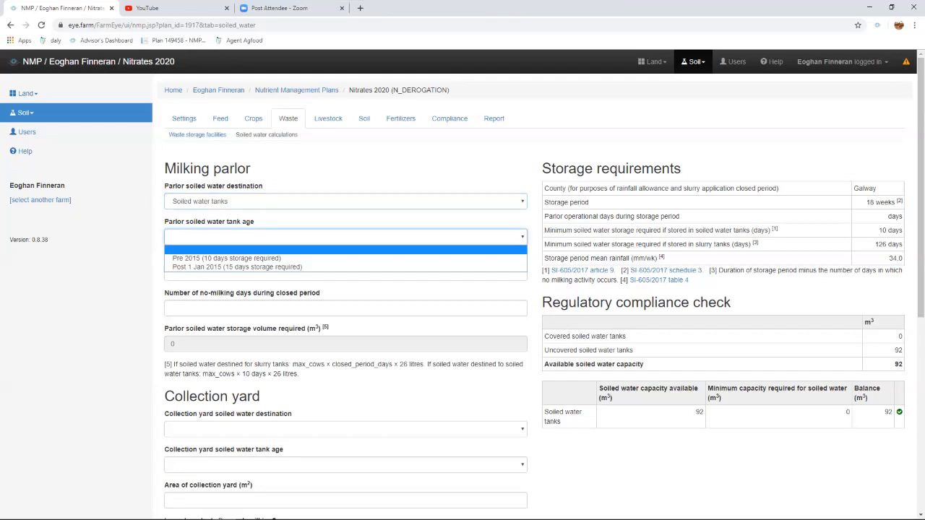
pyautogui.press('Down')
pyautogui.press('Down')
pyautogui.press('Return')
pyautogui.hotkey('alt', 'Down')
pyautogui.press('Up')
pyautogui.press('Return')
# For the milking parlor, enter an average of 80 cows to be milked and 30 no-milking days during the closed period.
pyautogui.click(345, 273)
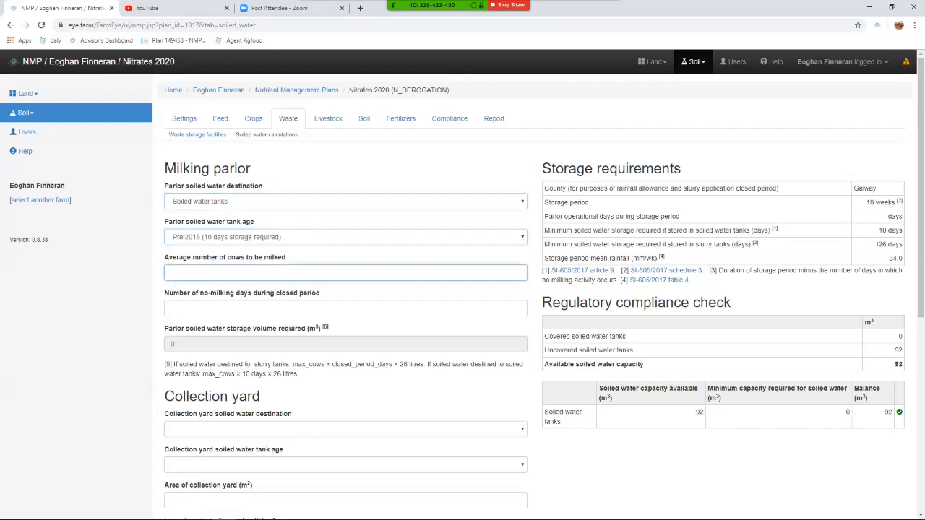
pyautogui.write('80')
pyautogui.click(346, 308)
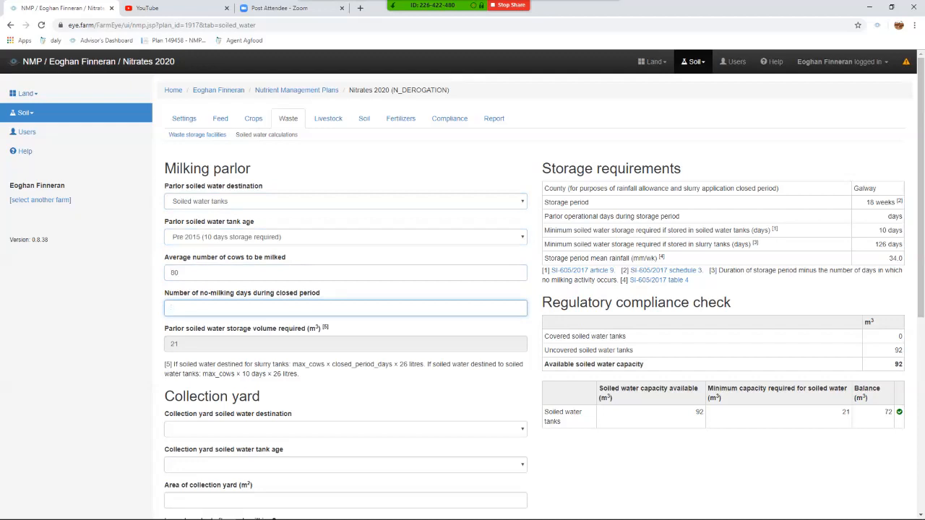
pyautogui.write('30')
pyautogui.press('Tab')
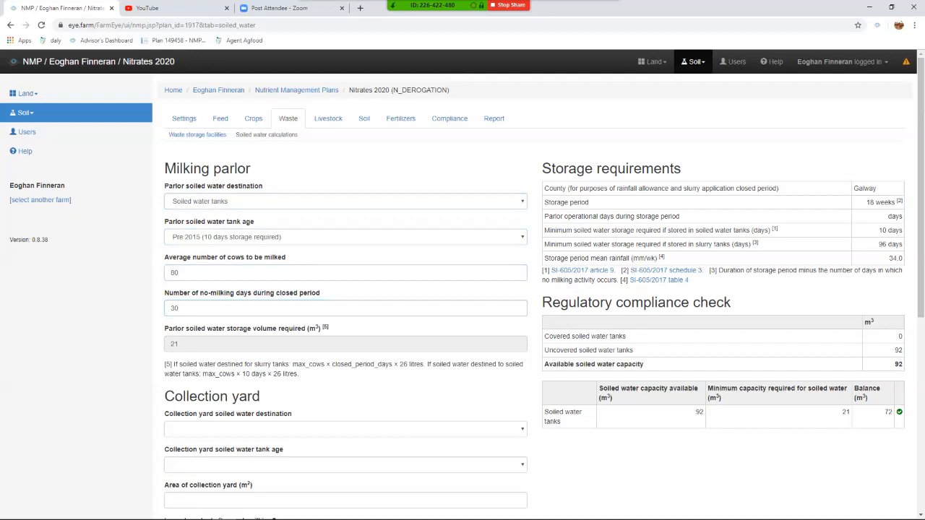
pyautogui.scroll(-2, 535, 296)
pyautogui.click(345, 248)
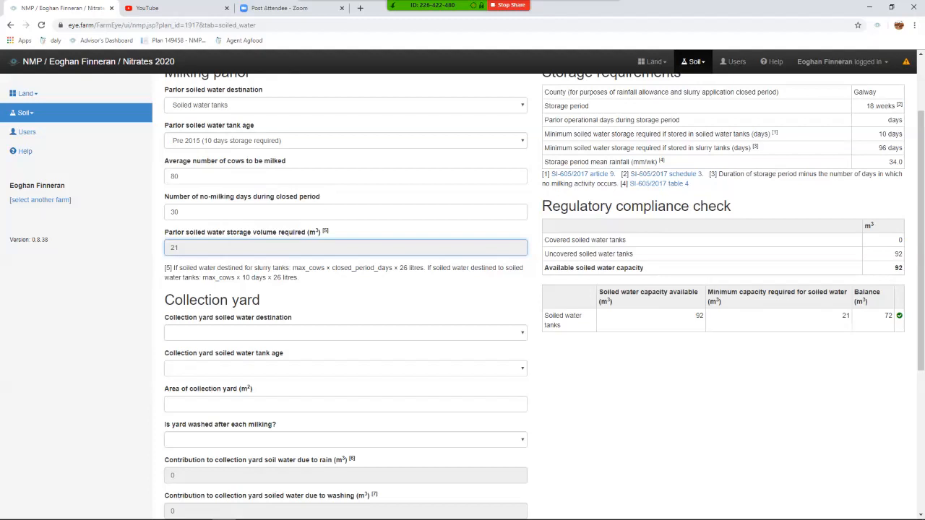
# Set the collection yard's soiled water destination to Soiled water tanks.
pyautogui.scroll(-1, 543, 296)
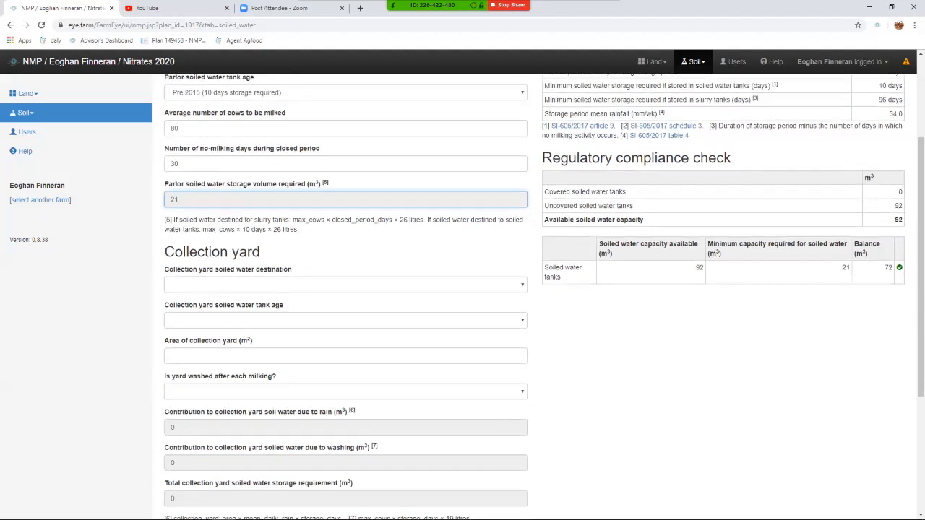
pyautogui.click(345, 285)
pyautogui.click(190, 306)
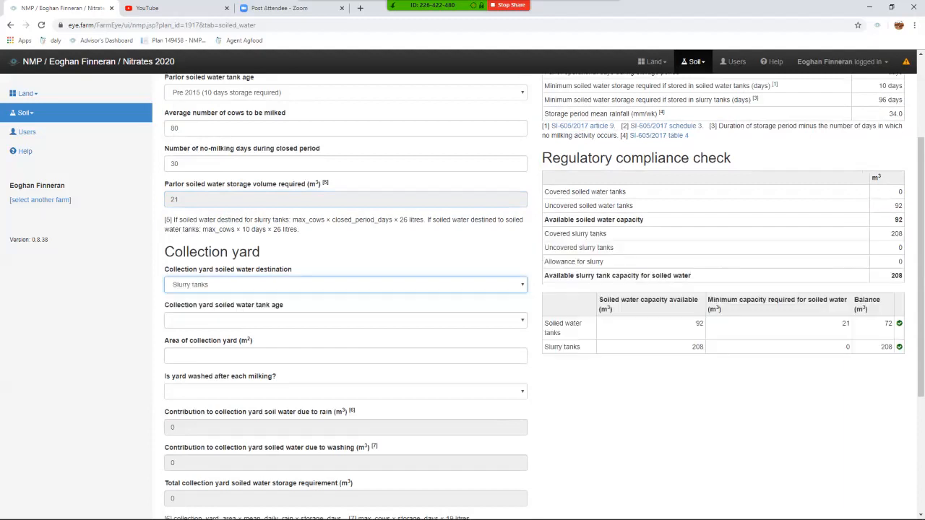
pyautogui.click(346, 284)
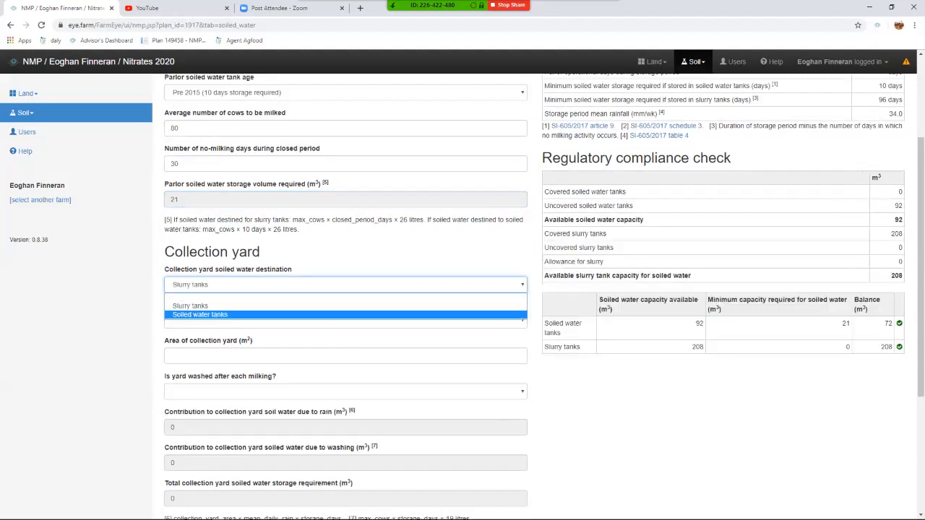
pyautogui.click(200, 315)
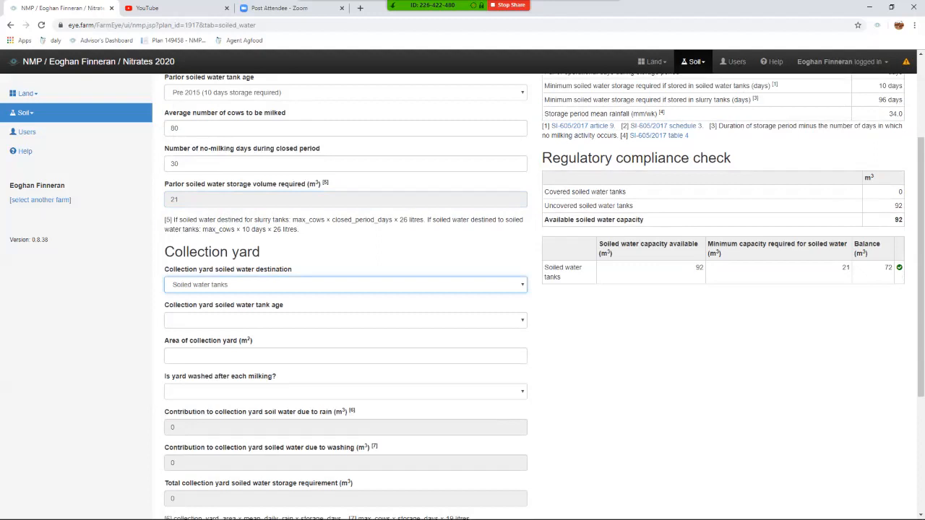
# Set the collection yard's soiled water tank age to Pre 2015 (10 days storage required) and its area to 40 m².
pyautogui.click(346, 320)
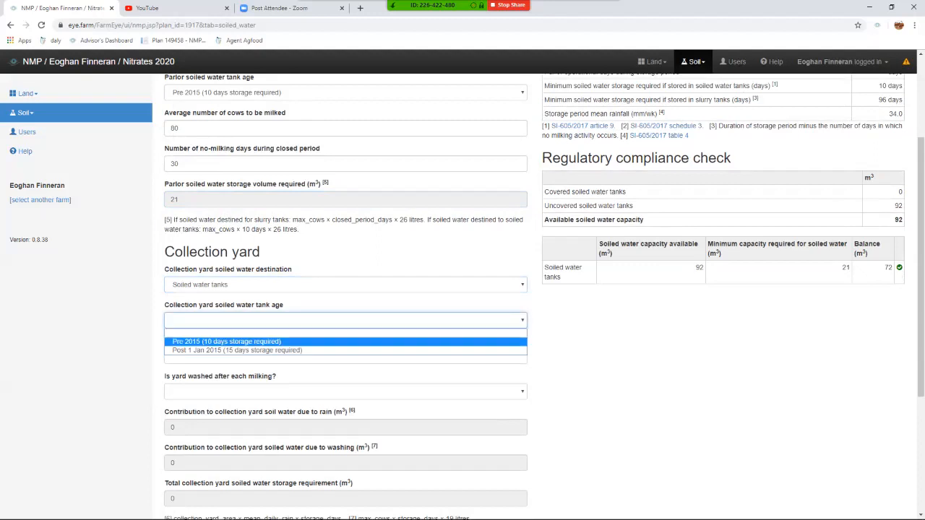
pyautogui.click(226, 342)
pyautogui.click(170, 355)
pyautogui.scroll(-3, 171, 355)
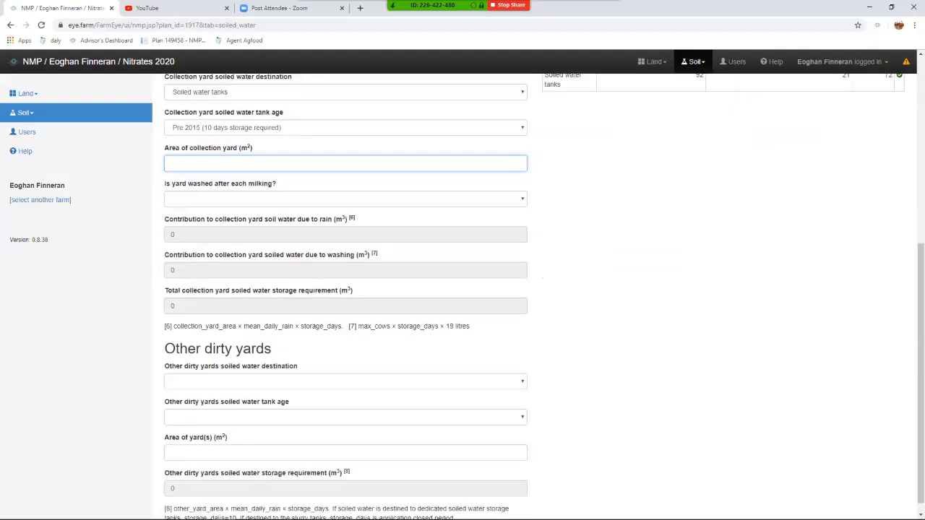
pyautogui.write('40')
# Mark the collection yard as washed after each milking by setting that option to true.
pyautogui.click(346, 199)
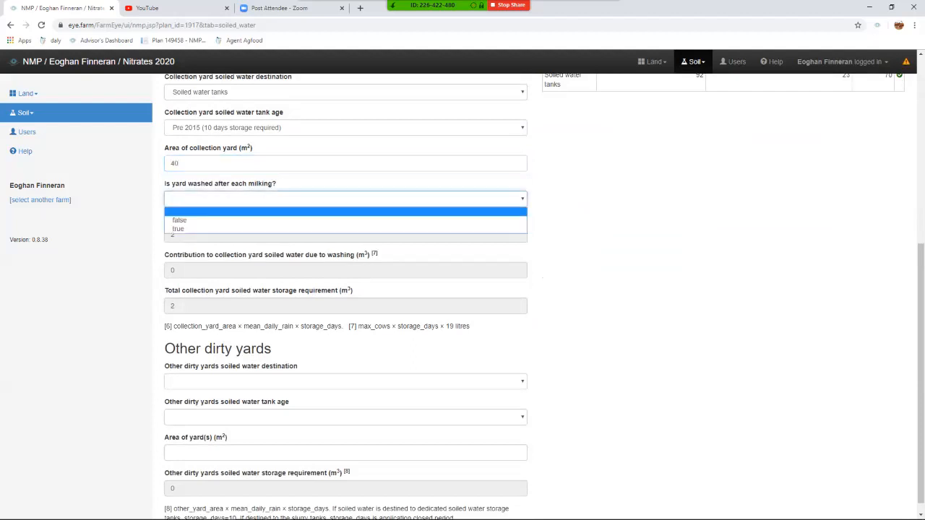
pyautogui.press('Down')
pyautogui.press('Down')
pyautogui.press('Return')
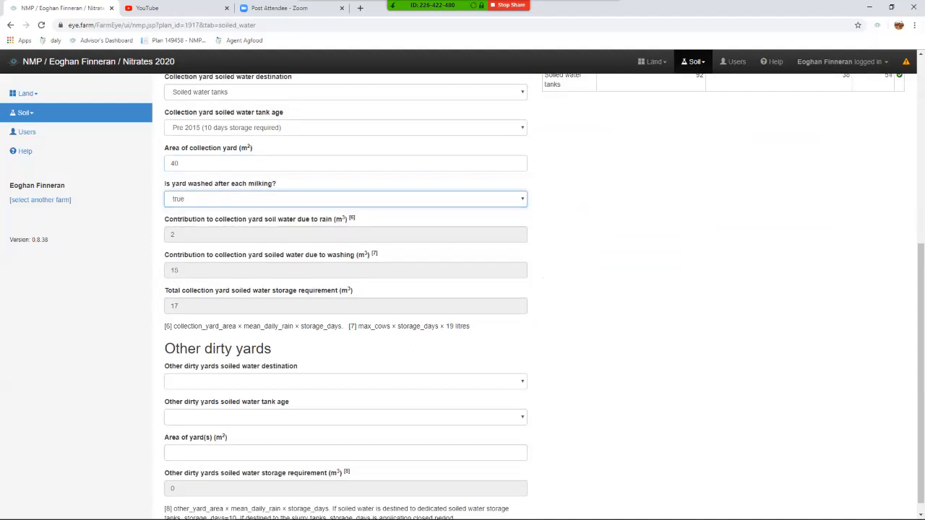
# Set the milking parlor's soiled water tank age to Post 1 Jan 2015 (15 days storage required).
pyautogui.scroll(-1, 462, 289)
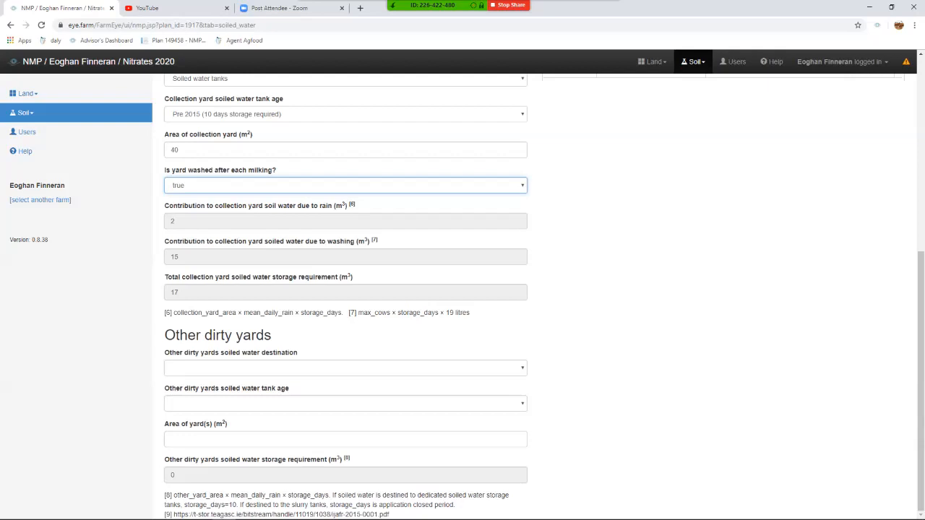
pyautogui.scroll(4, 462, 289)
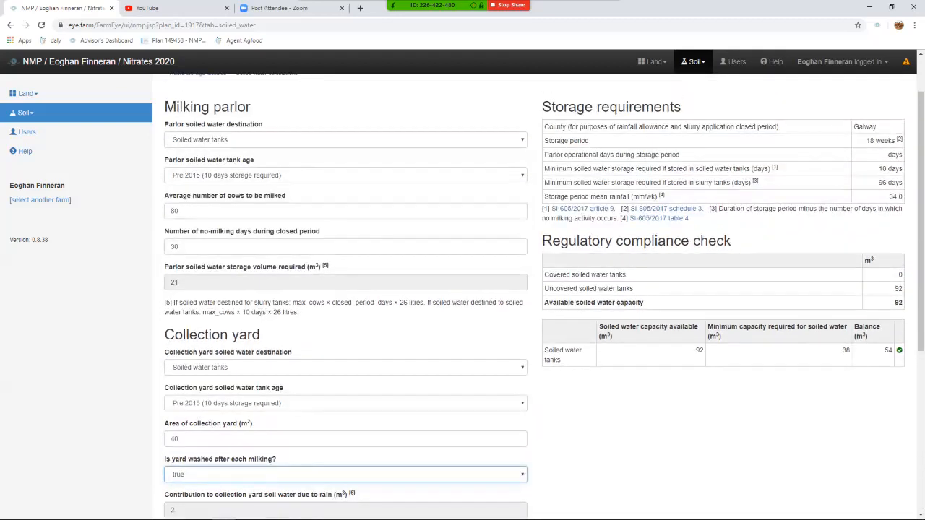
pyautogui.scroll(1, 463, 289)
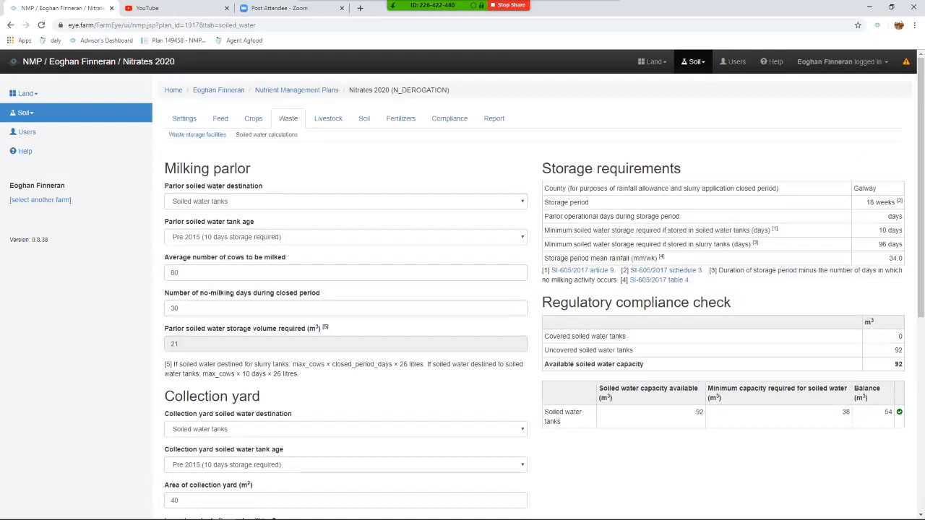
pyautogui.scroll(-2, 535, 296)
pyautogui.scroll(2, 534, 296)
pyautogui.click(345, 237)
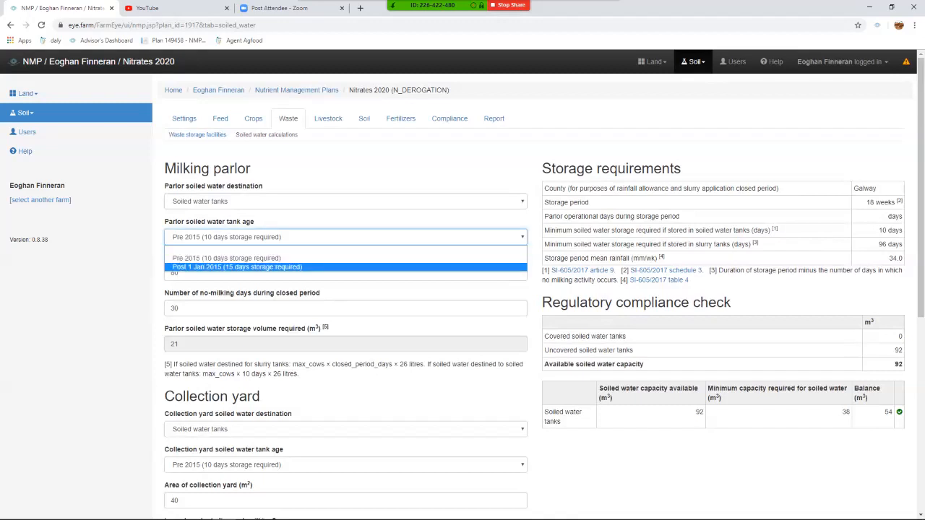
pyautogui.click(237, 267)
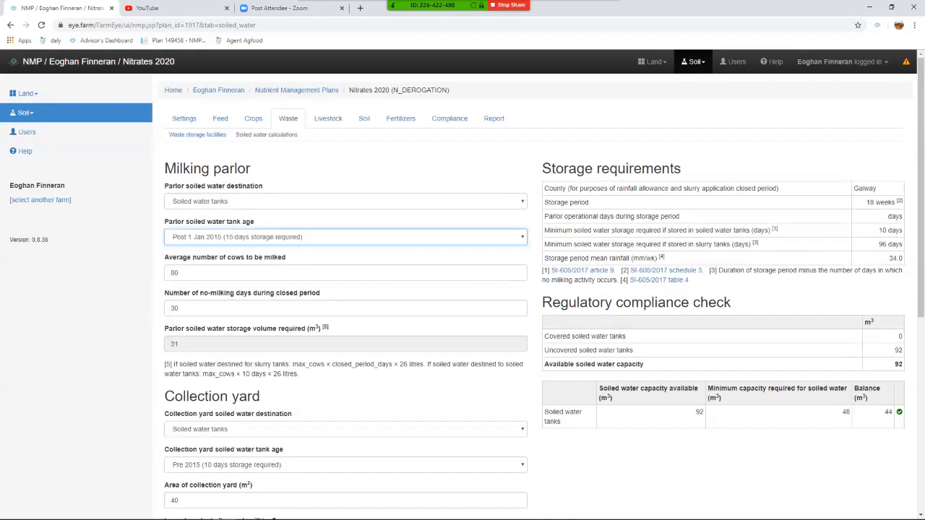
# Set the collection yard's soiled water tank age to Post 1 Jan 2015 (15 days storage required).
pyautogui.scroll(-2, 543, 296)
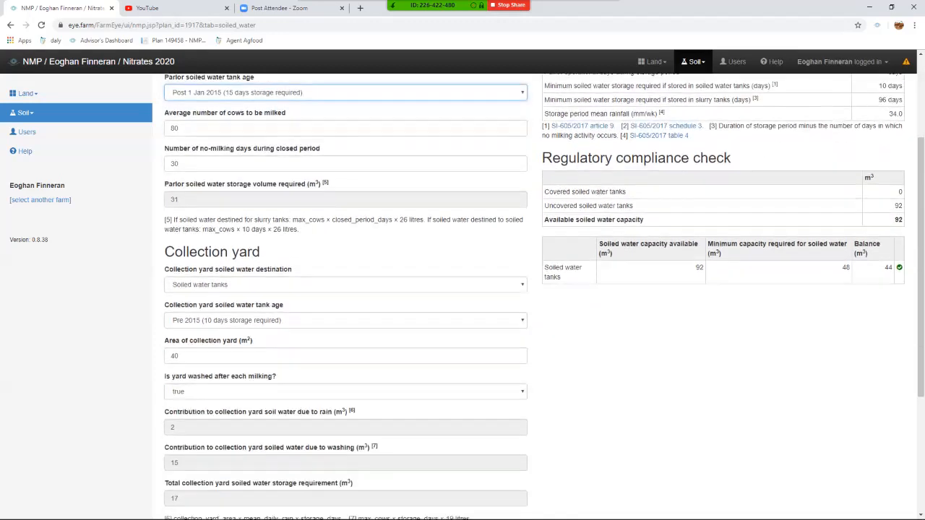
pyautogui.click(345, 320)
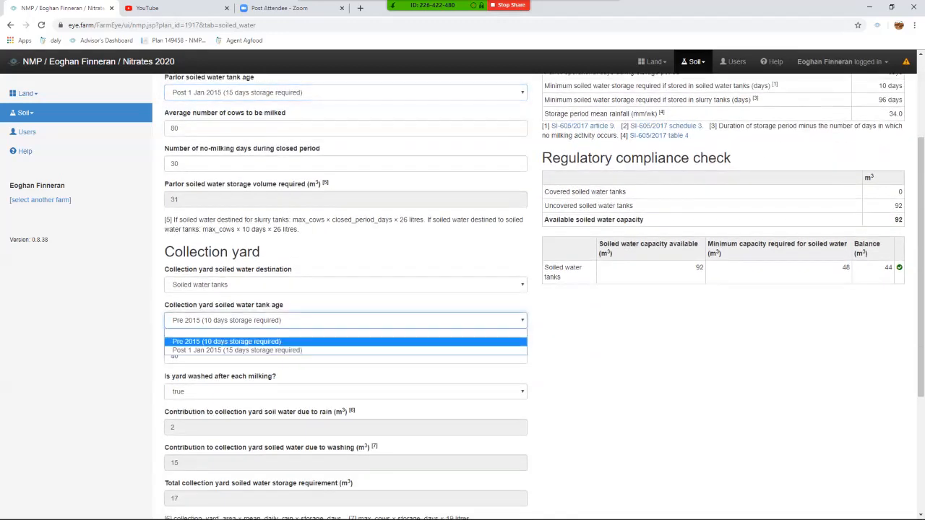
pyautogui.click(237, 349)
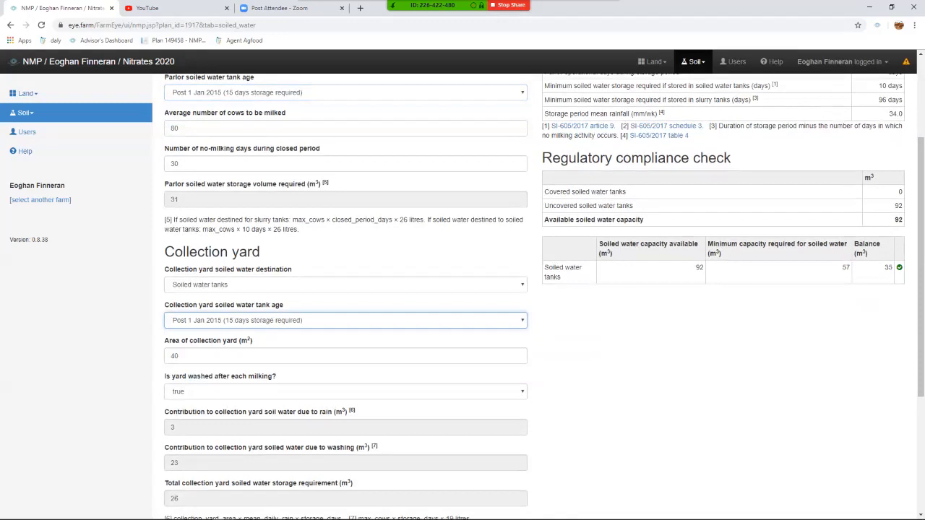
# In the livestock section, save a dairy cow stocking rate with an average headcount of 80 and 80 wintered on slats.
pyautogui.scroll(2, 534, 297)
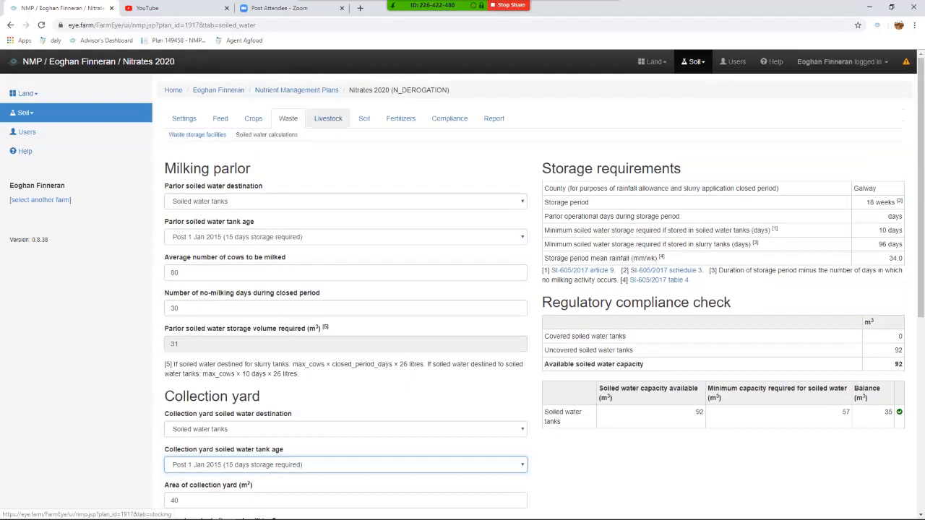
pyautogui.click(327, 119)
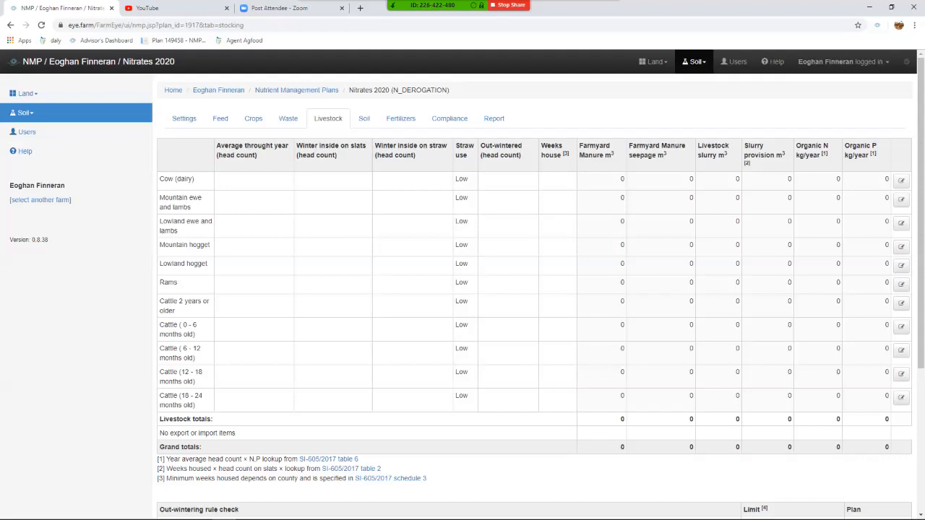
pyautogui.click(901, 181)
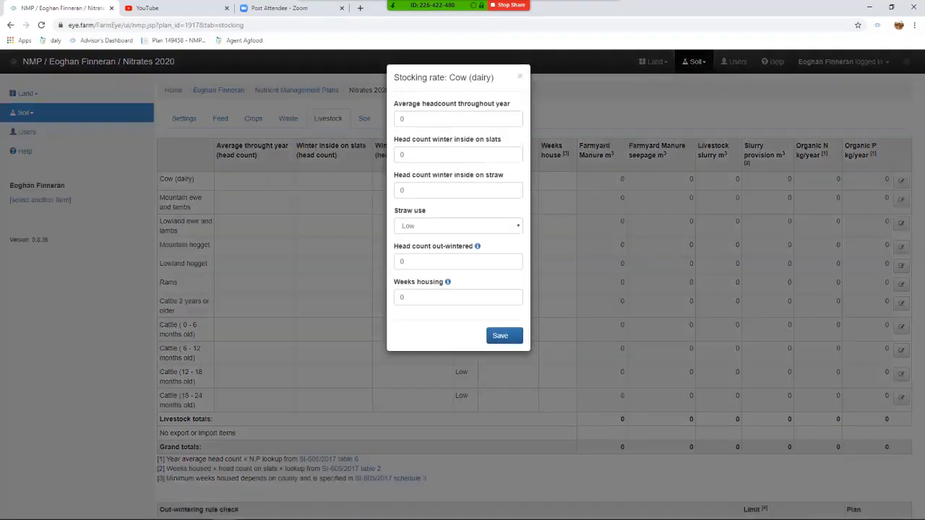
pyautogui.doubleClick(402, 120)
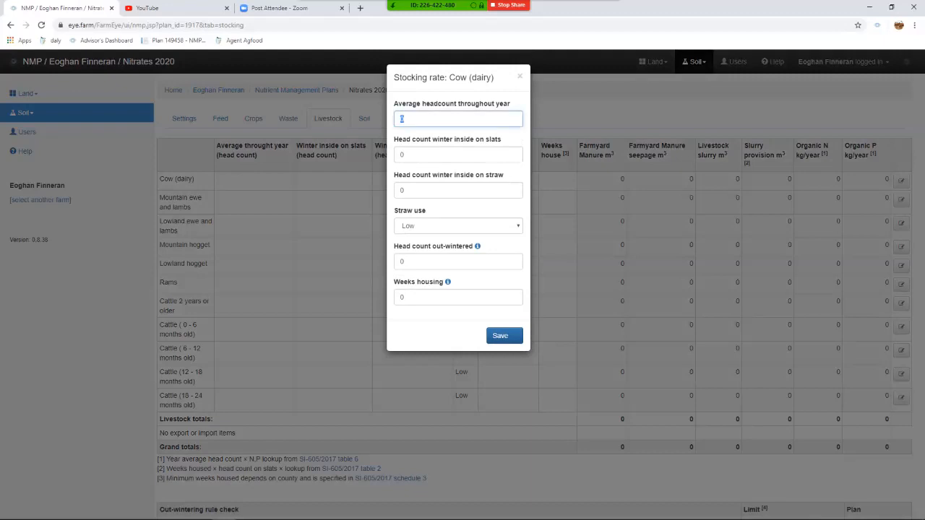
pyautogui.write('80')
pyautogui.click(401, 154)
pyautogui.write('80')
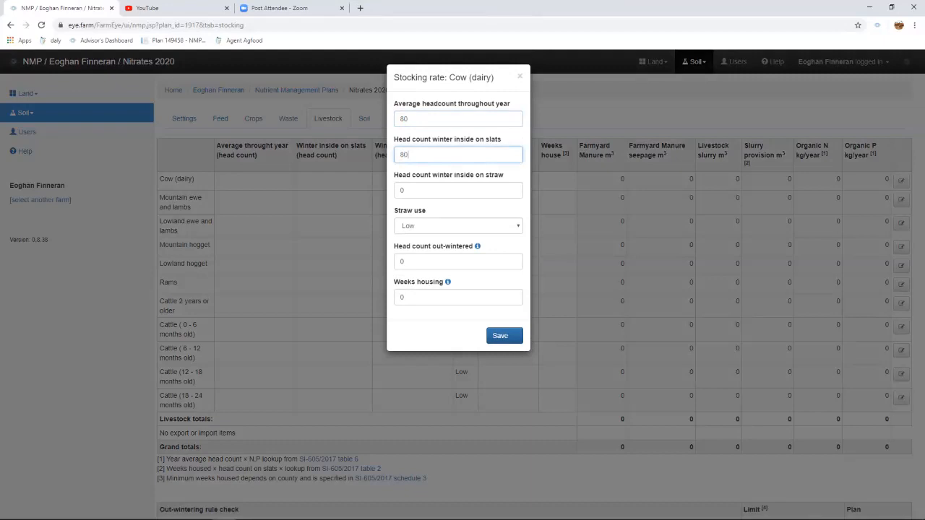
pyautogui.click(503, 335)
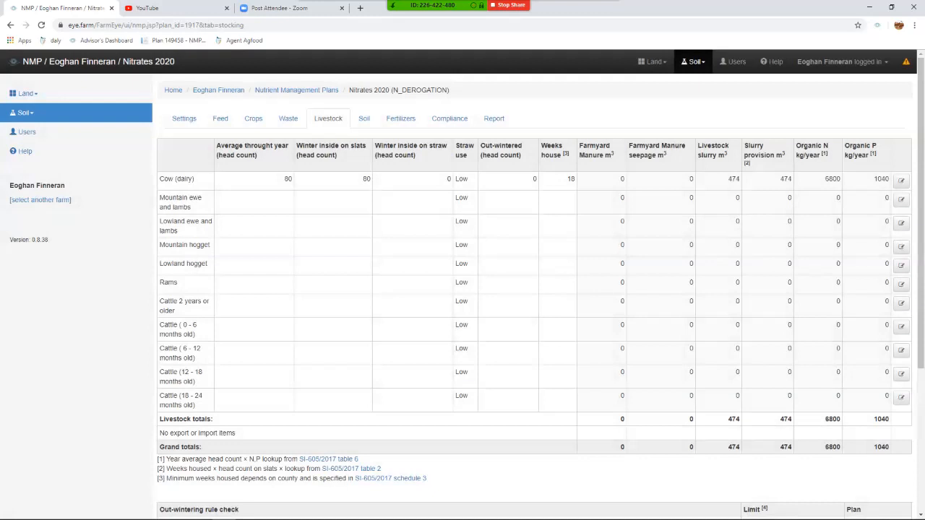
# Save the lowland ewe and lambs stocking rate with an average headcount of 50 and 50 out-wintered.
pyautogui.click(901, 222)
pyautogui.doubleClick(402, 131)
pyautogui.write('50')
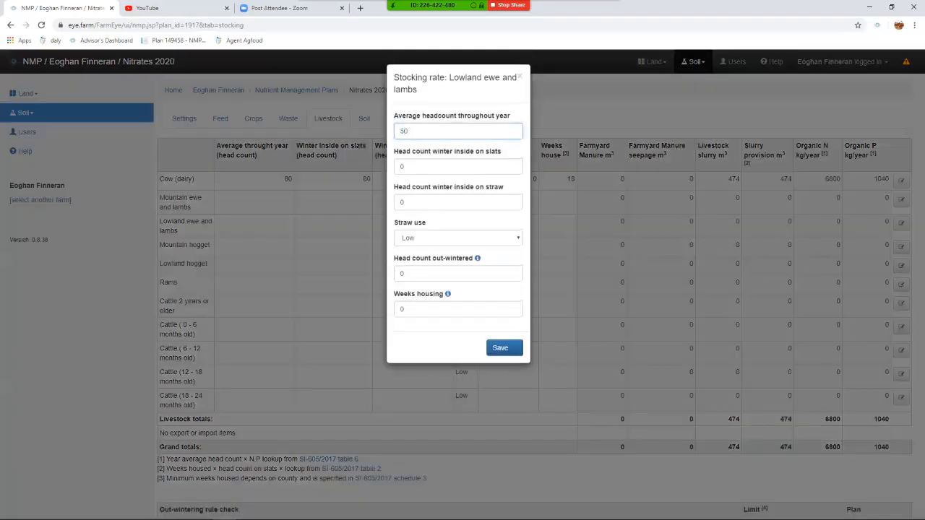
pyautogui.doubleClick(402, 274)
pyautogui.write('50')
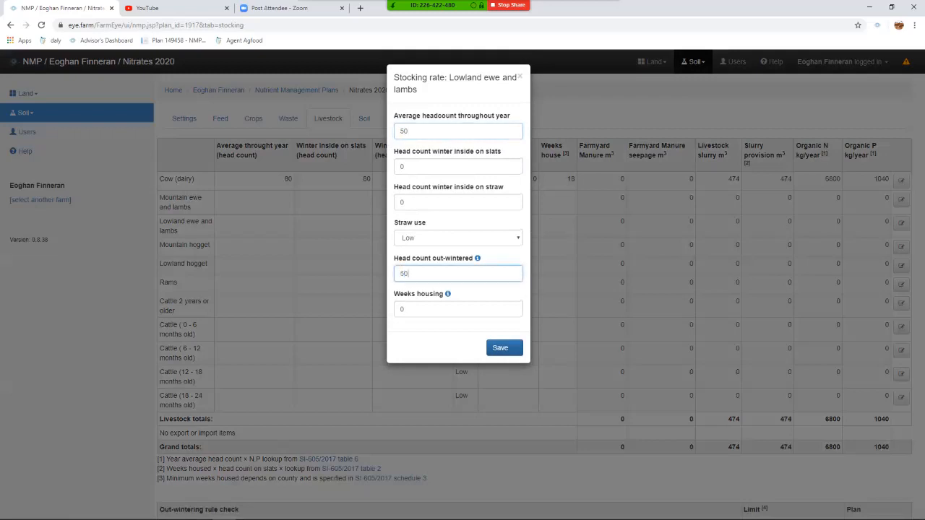
pyautogui.click(505, 347)
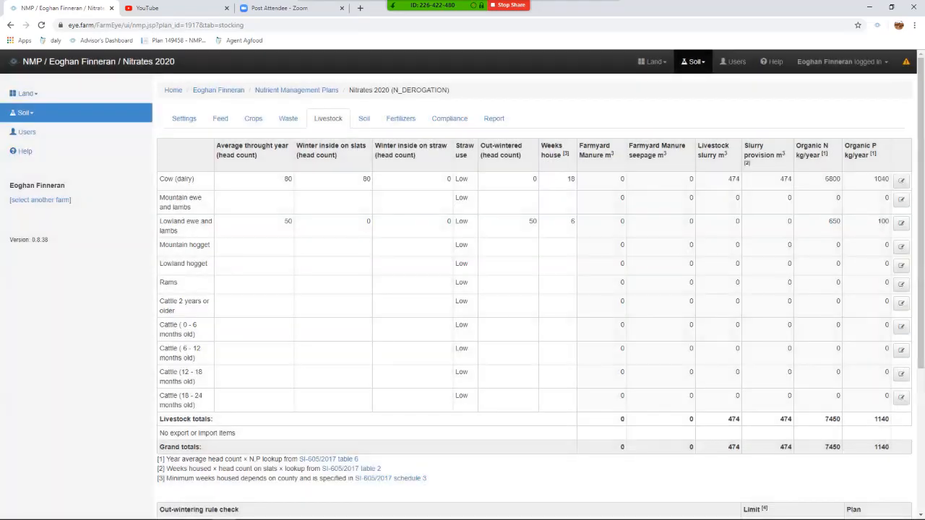
# Save the 0-6 months cattle stocking rate with an average headcount of 20, 10 wintered on straw and Medium straw use.
pyautogui.click(901, 326)
pyautogui.click(402, 131)
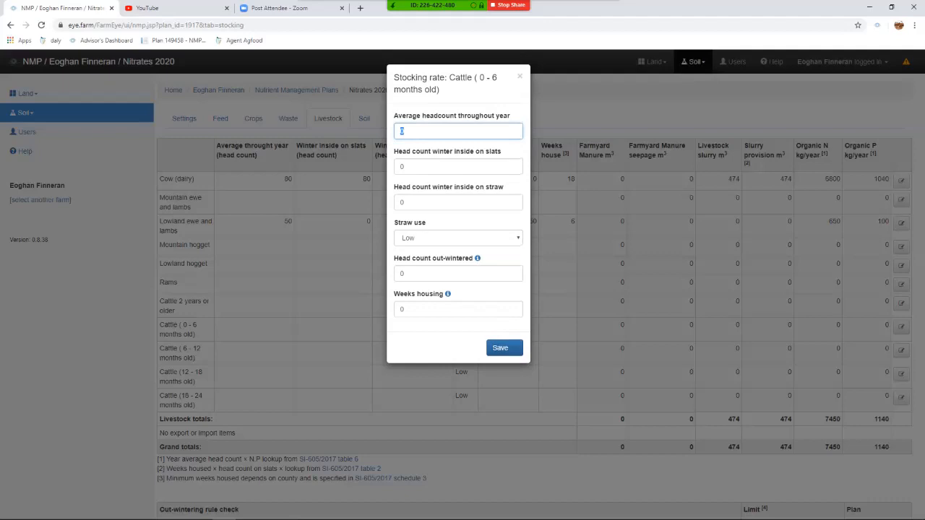
pyautogui.write('20')
pyautogui.click(401, 202)
pyautogui.write('10')
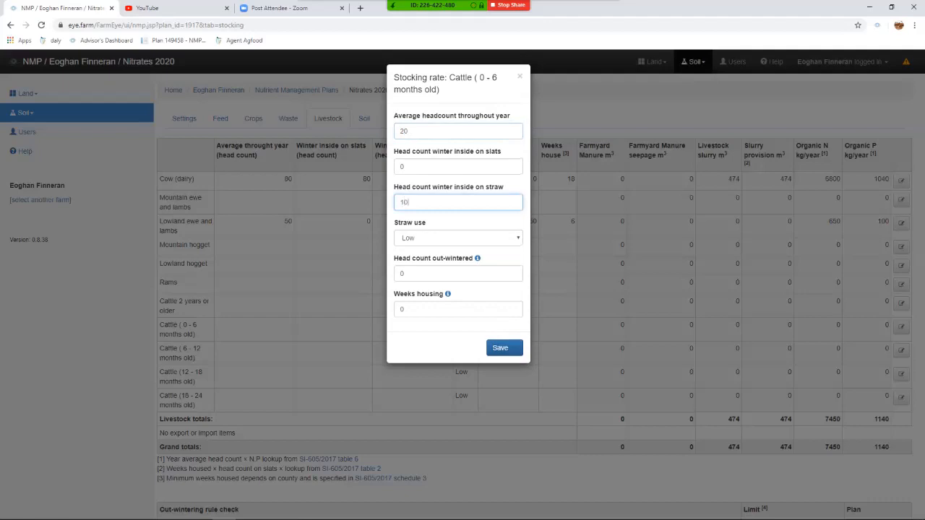
pyautogui.click(458, 238)
pyautogui.click(434, 268)
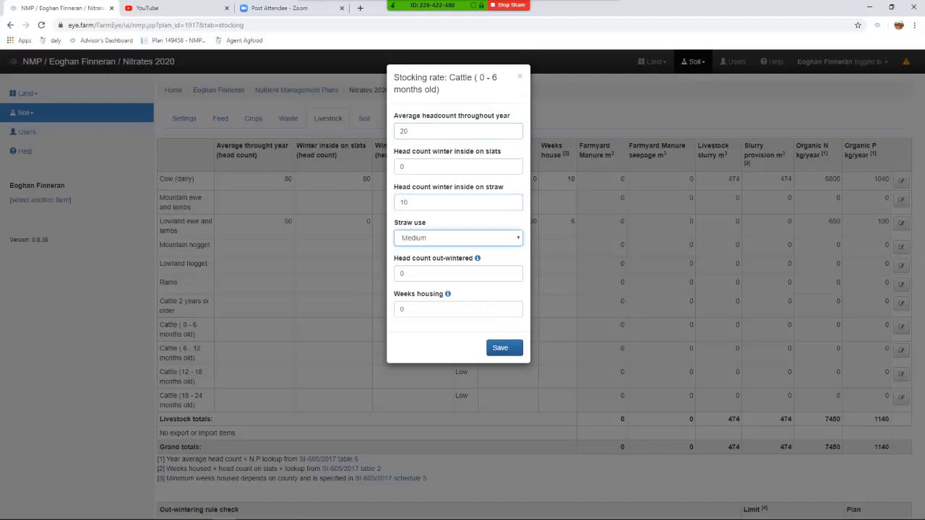
pyautogui.click(508, 348)
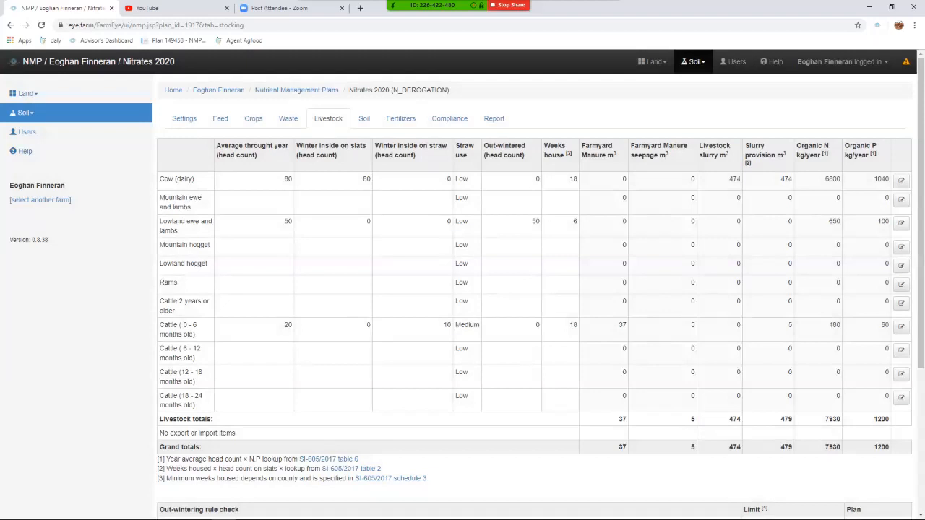
# Save the 6-12 months cattle stocking rate with an average headcount of 10 and 10 wintered inside on slats.
pyautogui.click(901, 350)
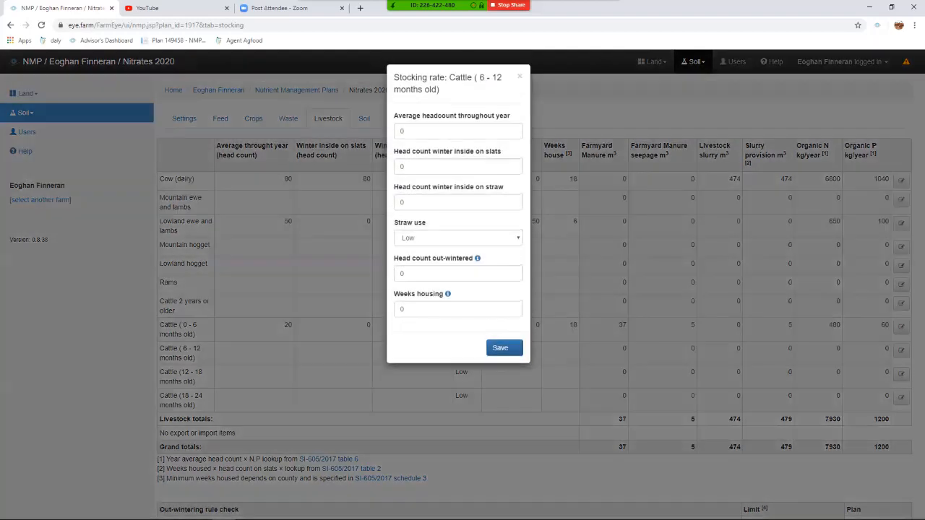
pyautogui.click(402, 131)
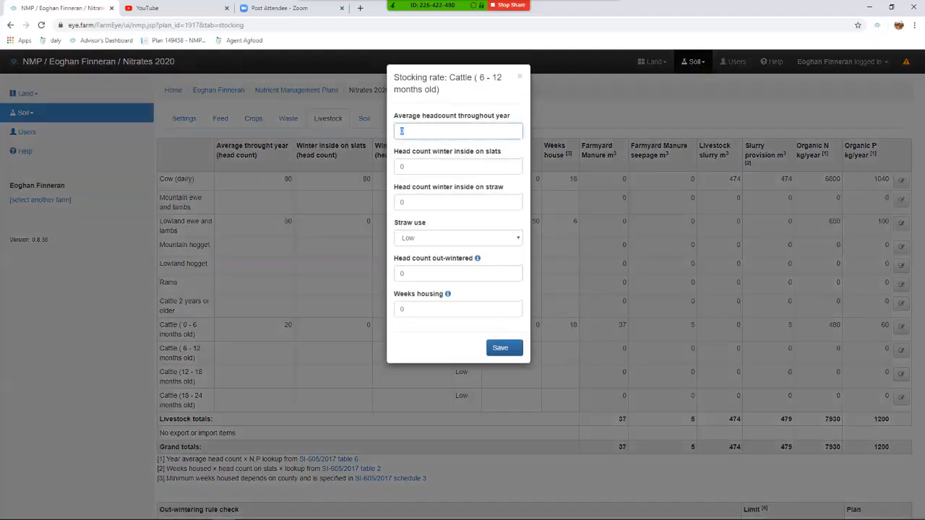
pyautogui.write('10')
pyautogui.click(402, 166)
pyautogui.write('10')
pyautogui.click(501, 348)
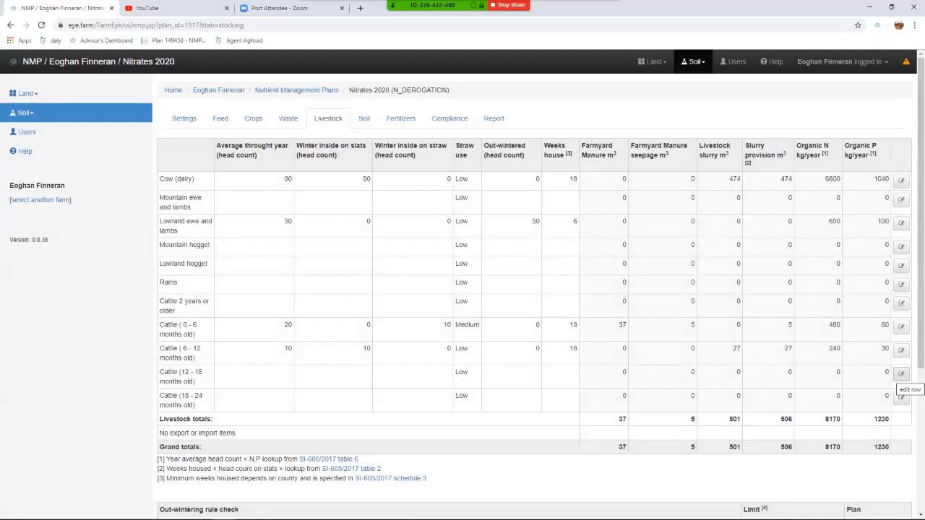
# Save the 12-18 months cattle stocking rate with an average headcount of 10 and 10 wintered inside on slats.
pyautogui.click(901, 398)
pyautogui.click(401, 131)
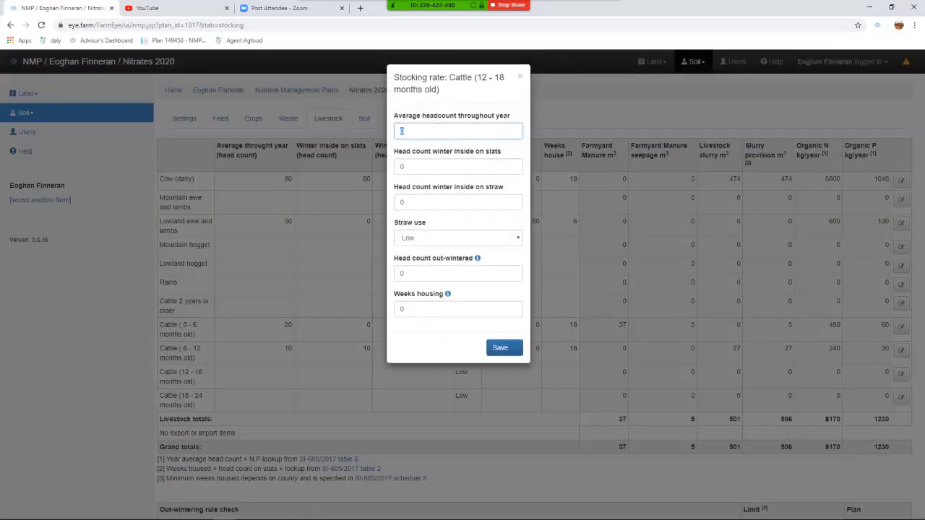
pyautogui.write('10')
pyautogui.click(406, 166)
pyautogui.press('BackSpace')
pyautogui.write('10')
pyautogui.click(500, 347)
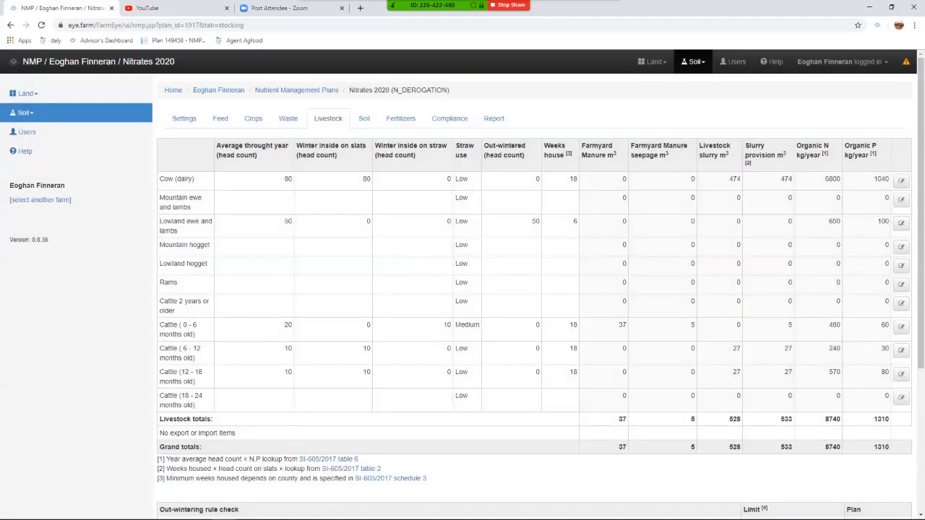
# Open the plan's soil tests and check the warnings on sampled area and sample age.
pyautogui.click(364, 118)
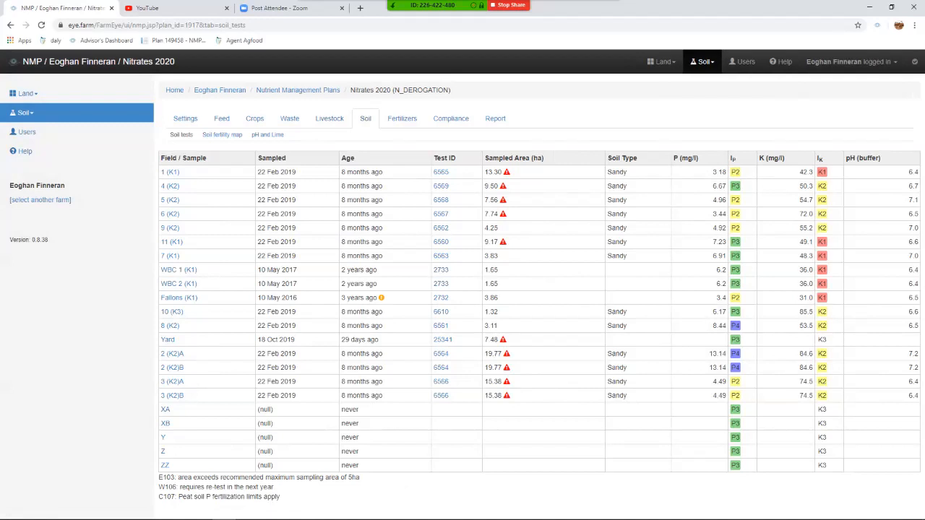
pyautogui.moveTo(503, 186)
pyautogui.moveTo(381, 298)
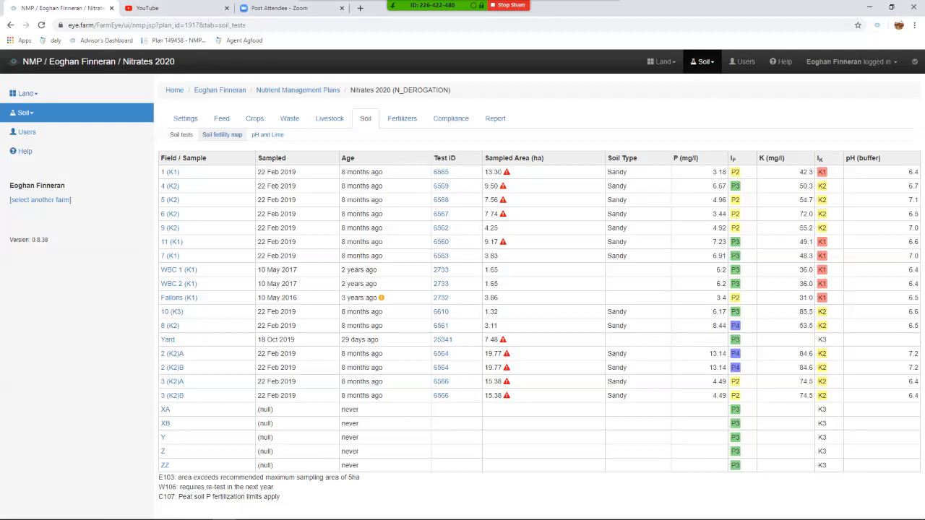
# Open the soil fertility map and show the whole farm in both the P and K soil index maps.
pyautogui.click(222, 134)
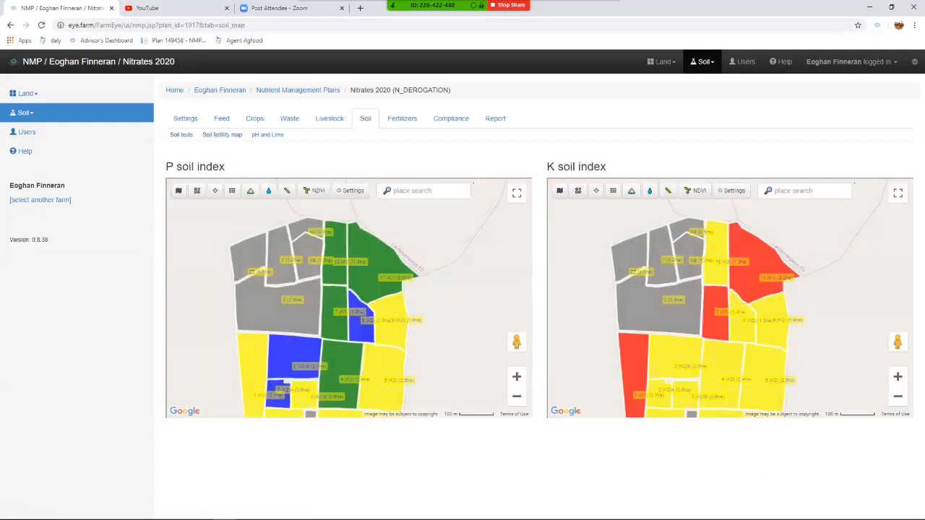
pyautogui.moveTo(261, 315); pyautogui.dragTo(265, 267)
pyautogui.scroll(-1, 376, 296)
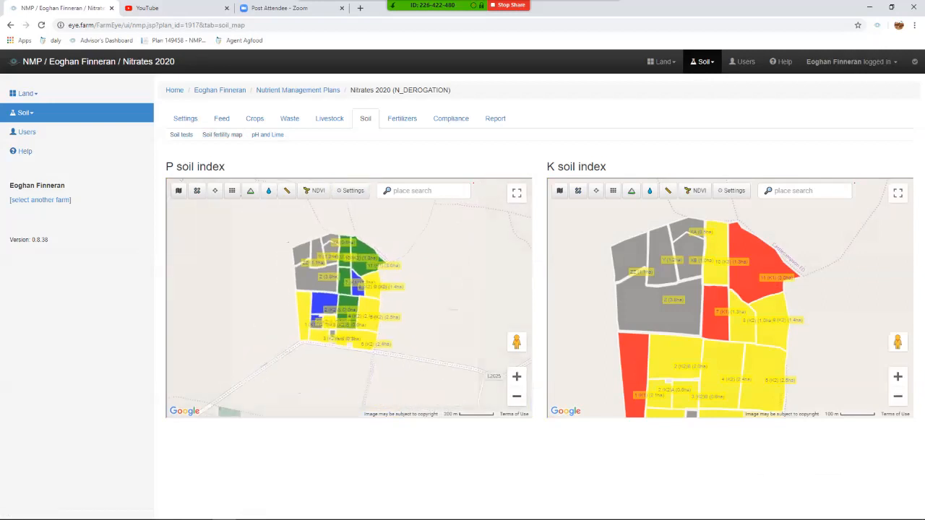
pyautogui.scroll(-1, 733, 299)
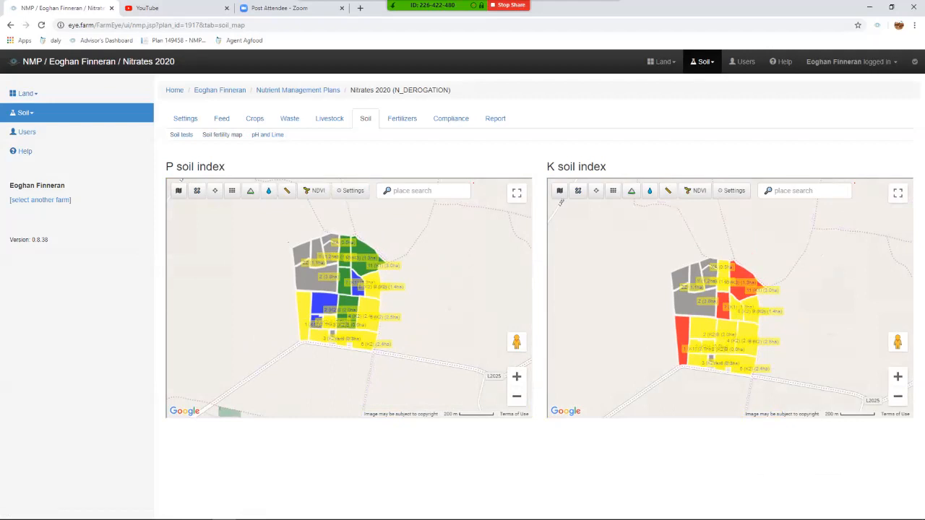
# Enlarge the K soil index map and open the pH and lime table to examine the recommended lime per field.
pyautogui.click(897, 377)
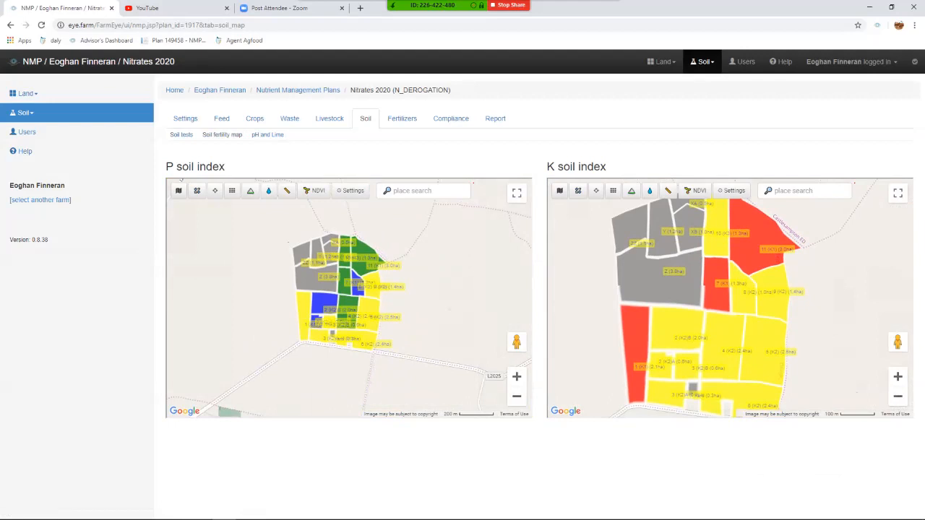
pyautogui.click(267, 134)
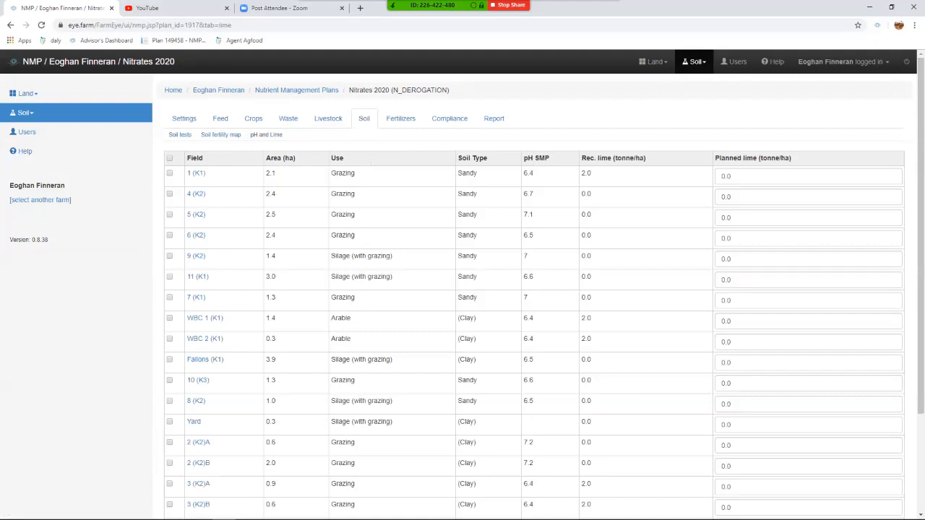
pyautogui.scroll(-3, 534, 289)
pyautogui.scroll(3, 534, 289)
# Select all fields and apply the recommended lime rates as their planned lime.
pyautogui.click(739, 176)
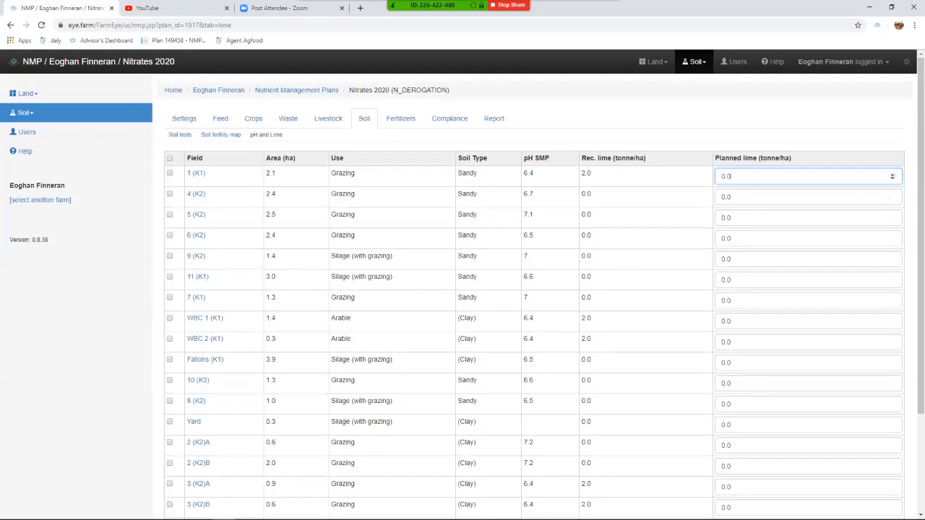
pyautogui.click(170, 159)
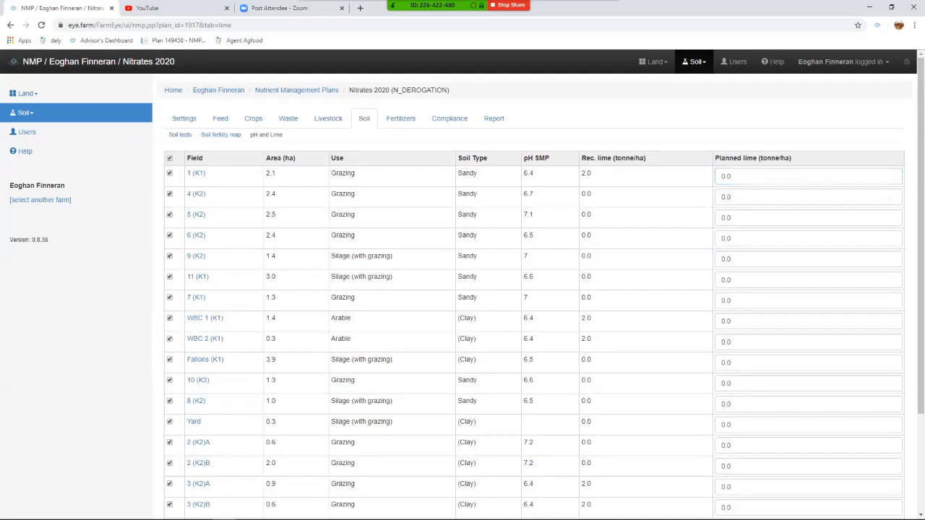
pyautogui.scroll(-5, 534, 325)
pyautogui.scroll(5, 534, 325)
pyautogui.scroll(-5, 535, 326)
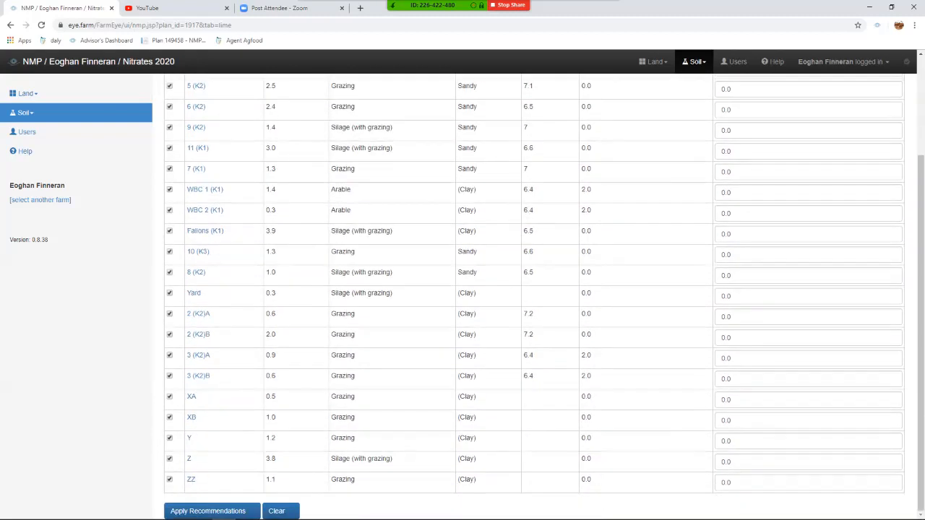
pyautogui.click(250, 511)
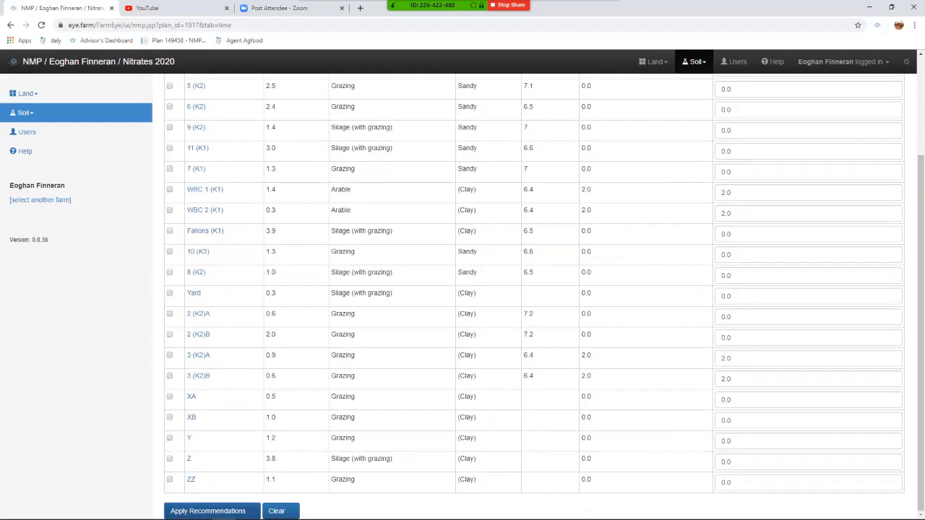
pyautogui.scroll(3, 534, 296)
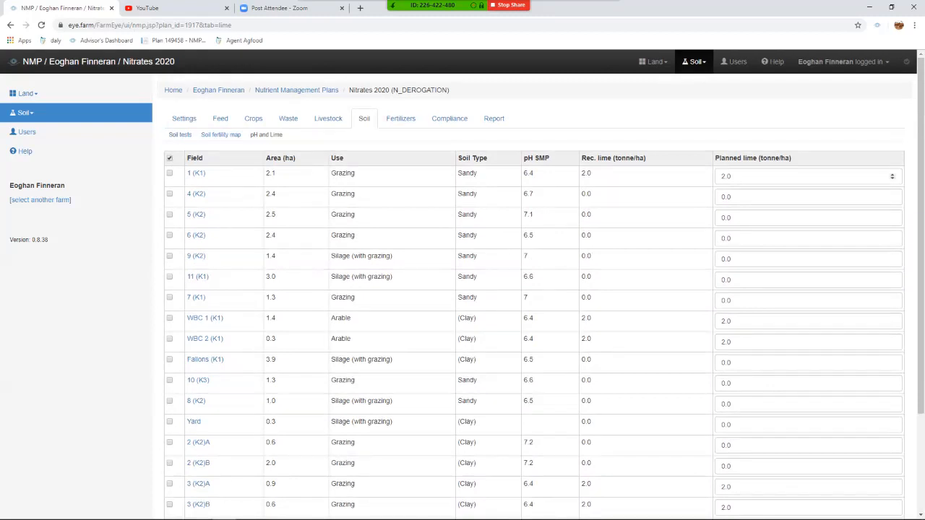
pyautogui.scroll(-3, 535, 296)
pyautogui.scroll(3, 535, 297)
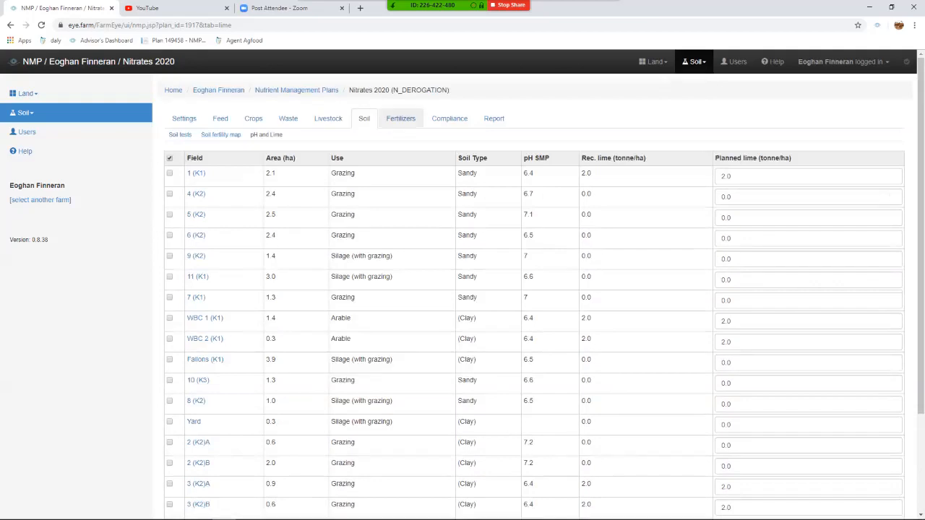
# Open the organic fertilizer applications and set the cattle slurry rate to 22 t/ha for silage fields 9 (K2) and 11 (K1).
pyautogui.click(400, 118)
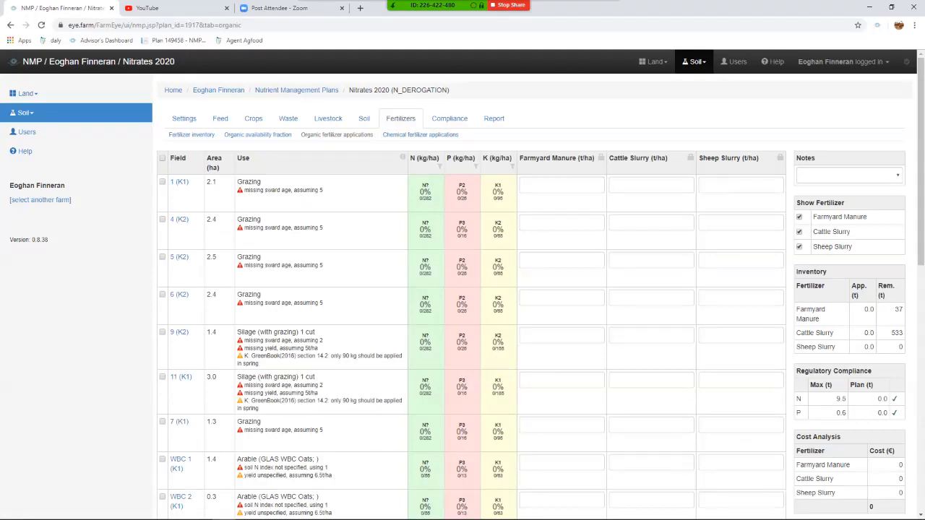
pyautogui.click(525, 185)
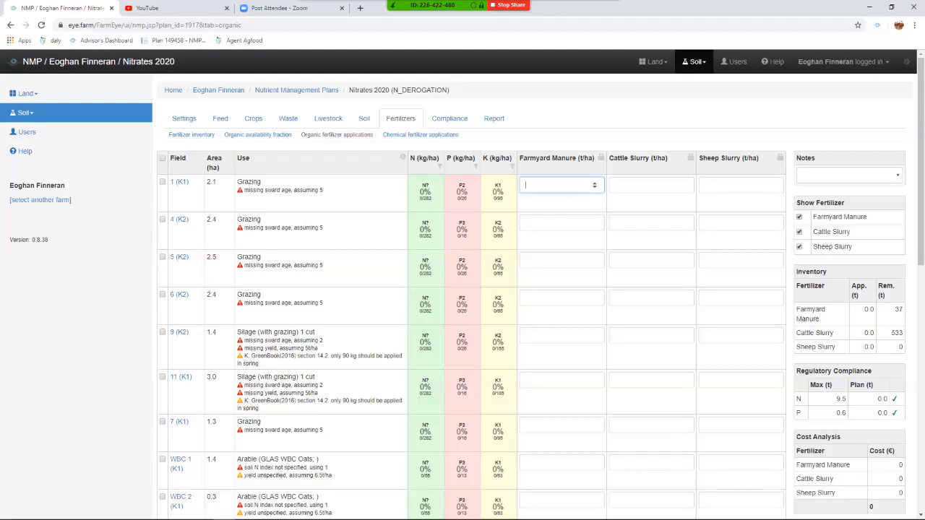
pyautogui.click(649, 185)
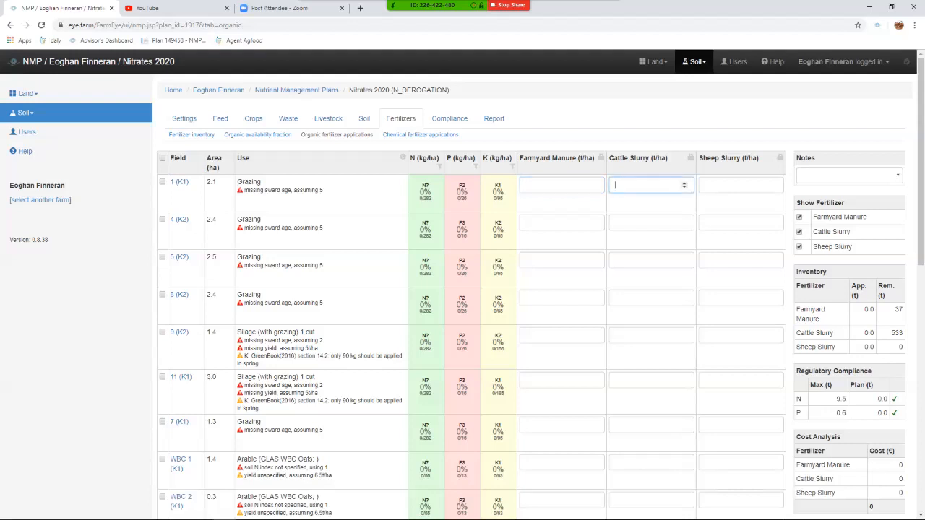
pyautogui.click(649, 335)
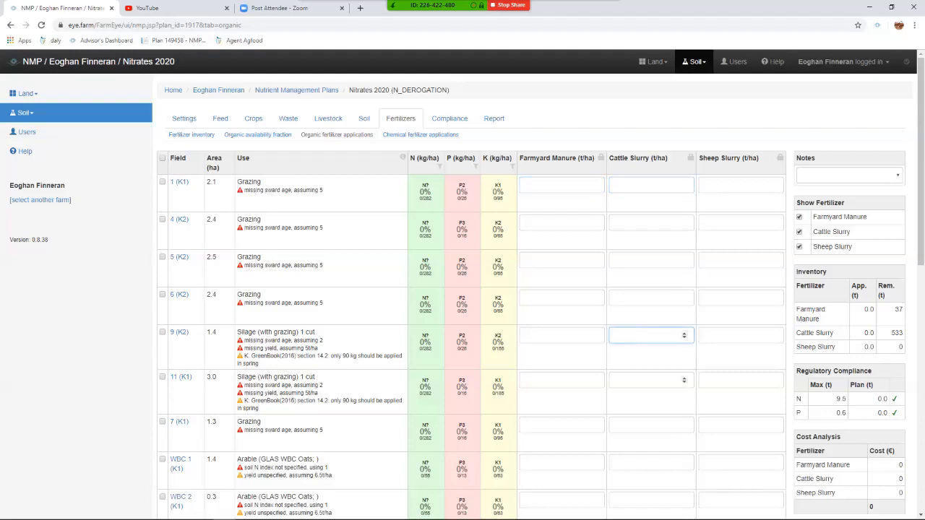
pyautogui.write('22')
pyautogui.click(648, 380)
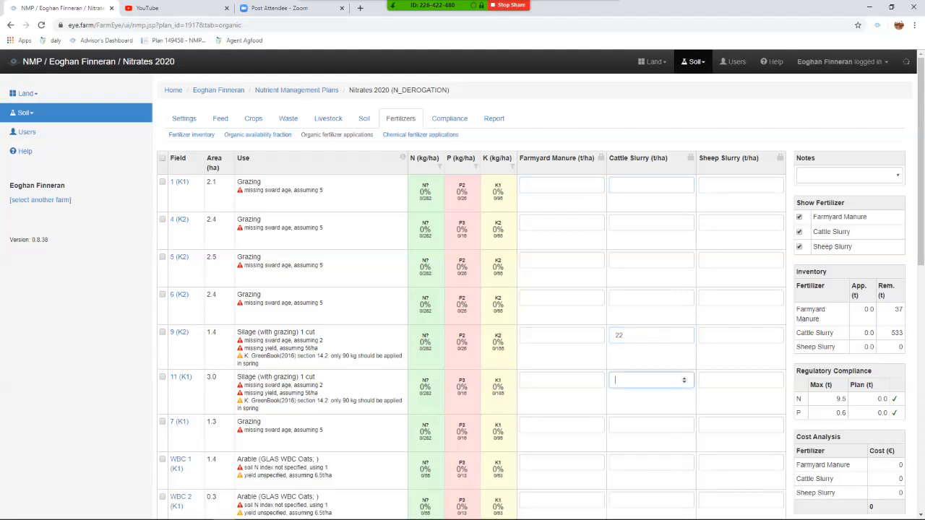
pyautogui.write('22')
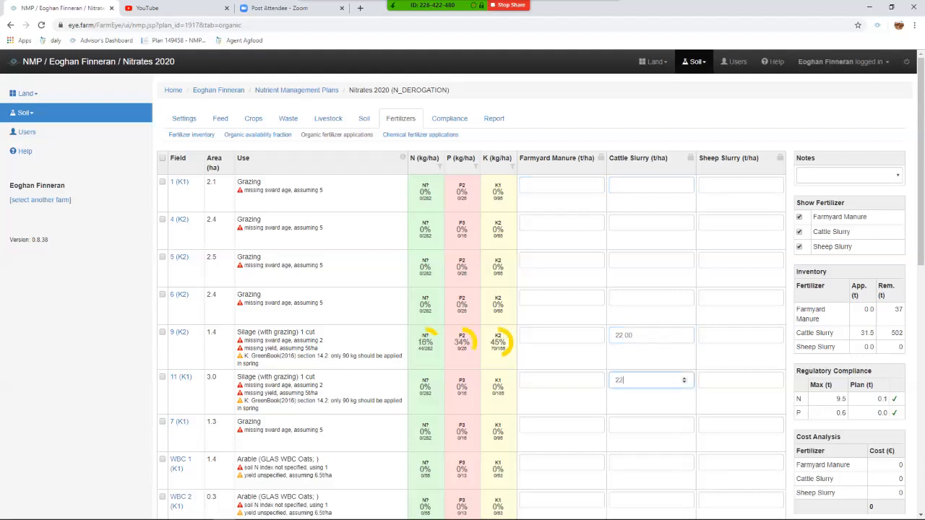
# Set the cattle slurry rate to 22 t/ha for silage fields Fallons (K1), 8 (K2) and Yard.
pyautogui.scroll(-1, 470, 296)
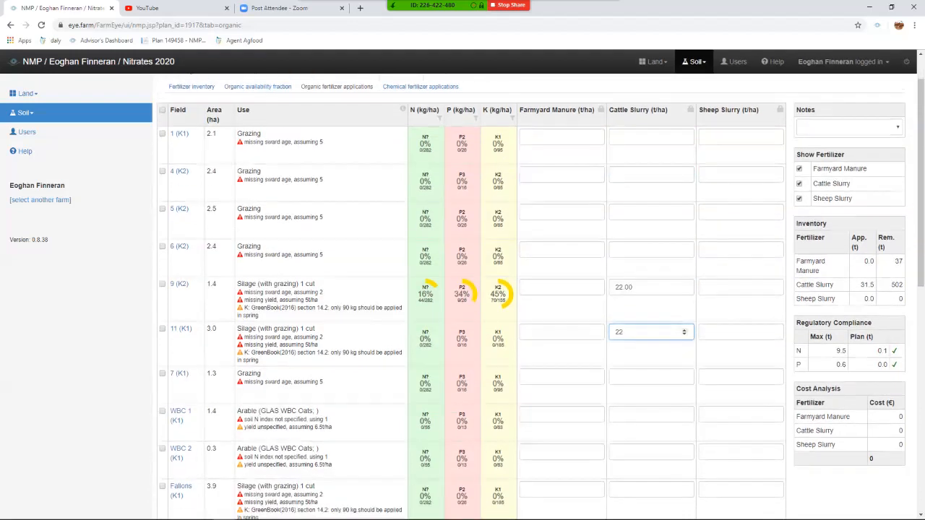
pyautogui.scroll(-2, 470, 296)
pyautogui.click(650, 393)
pyautogui.write('22')
pyautogui.scroll(3, 773, 383)
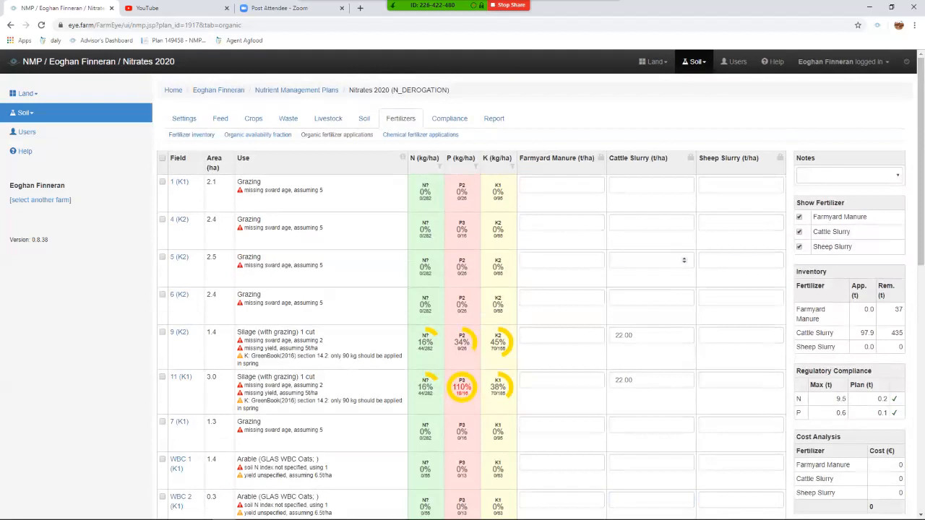
pyautogui.click(650, 260)
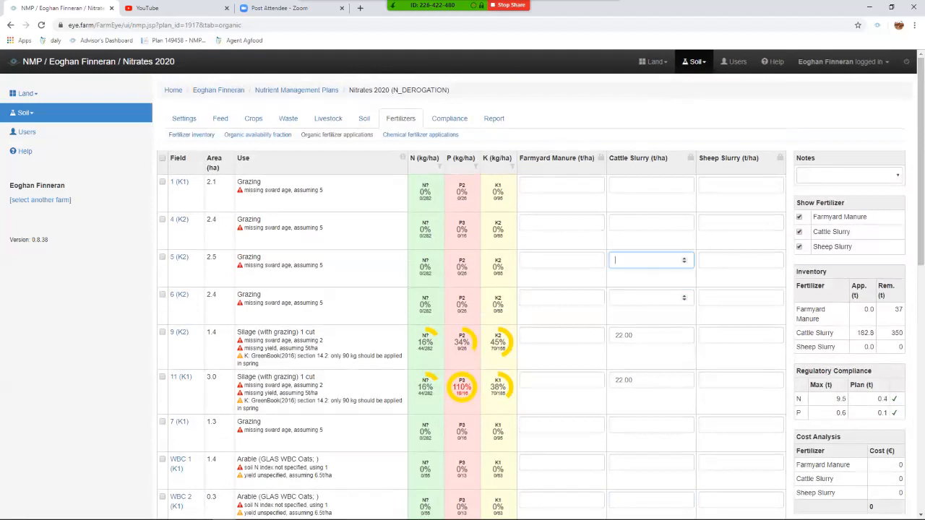
pyautogui.scroll(-3, 650, 369)
pyautogui.scroll(-1, 650, 369)
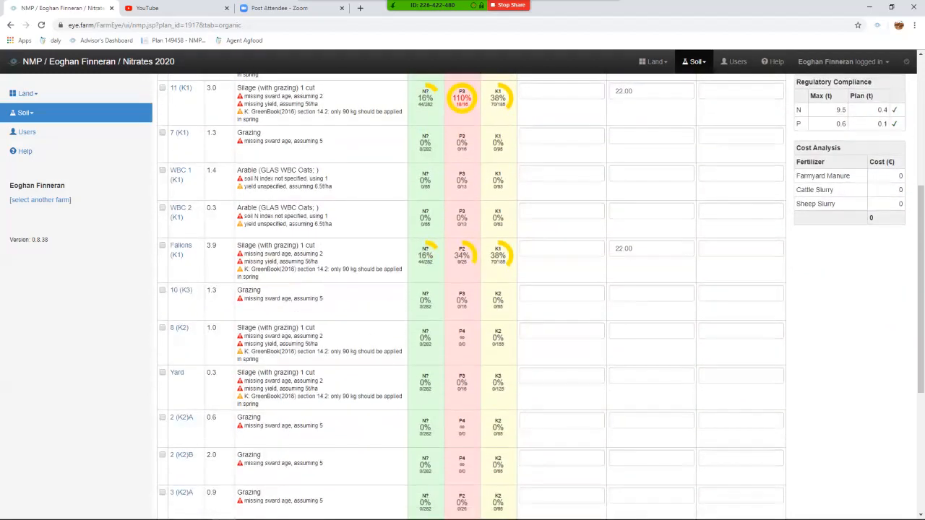
pyautogui.click(650, 330)
pyautogui.write('22')
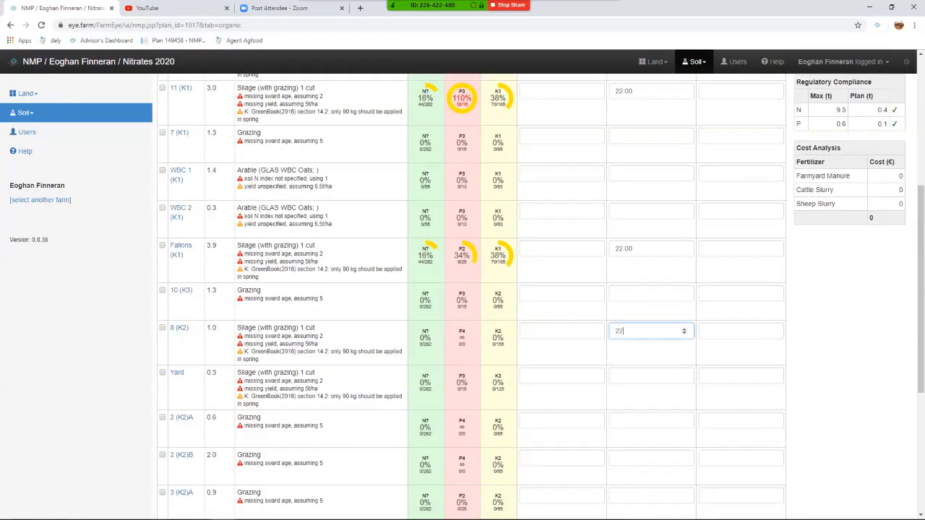
pyautogui.click(650, 375)
pyautogui.write('22')
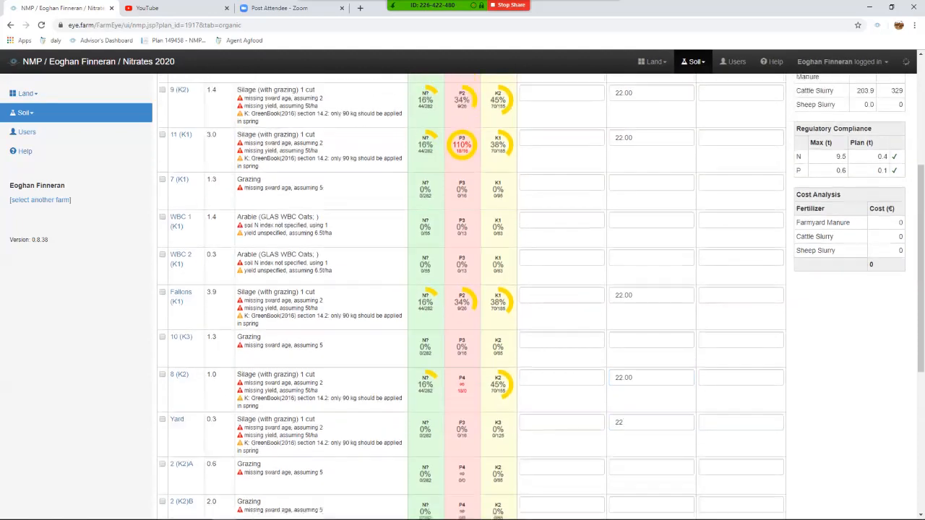
# Set the cattle slurry rate to 22 t/ha for the two-cut silage field Z.
pyautogui.scroll(3, 469, 296)
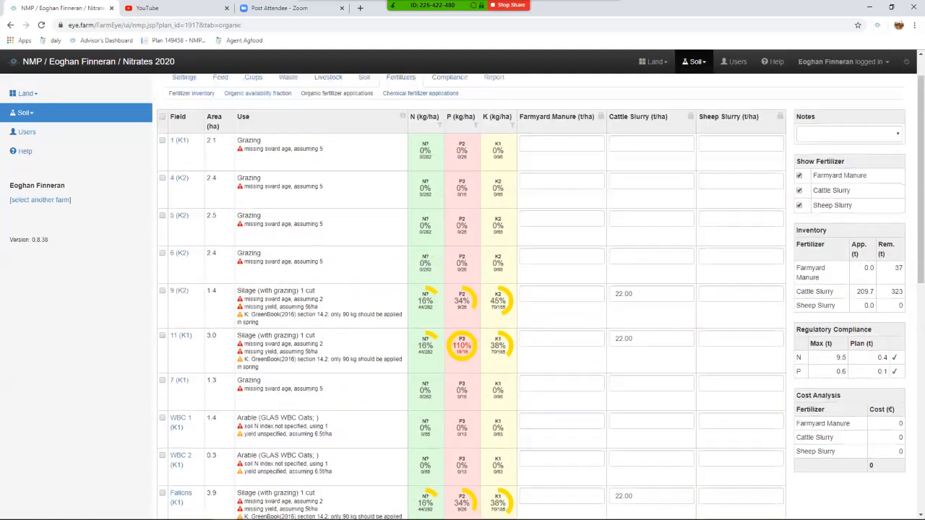
pyautogui.scroll(1, 469, 296)
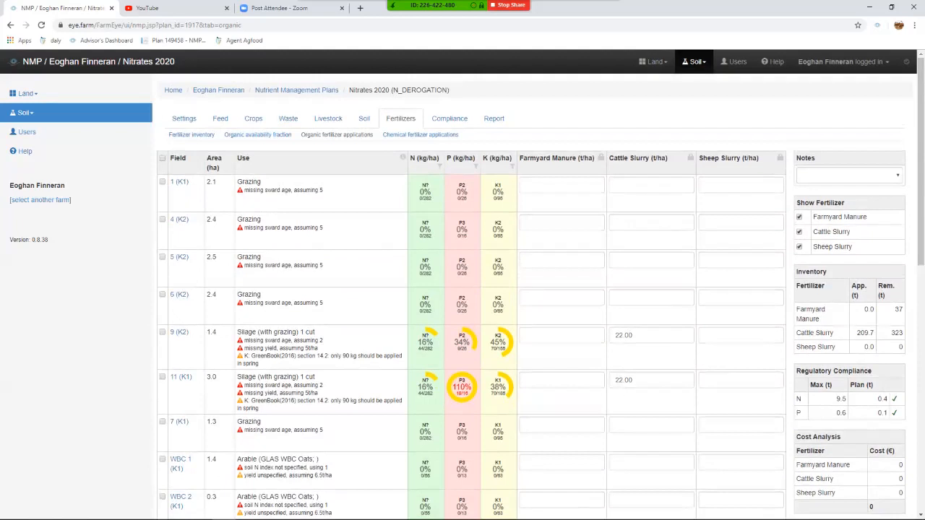
pyautogui.scroll(-6, 469, 289)
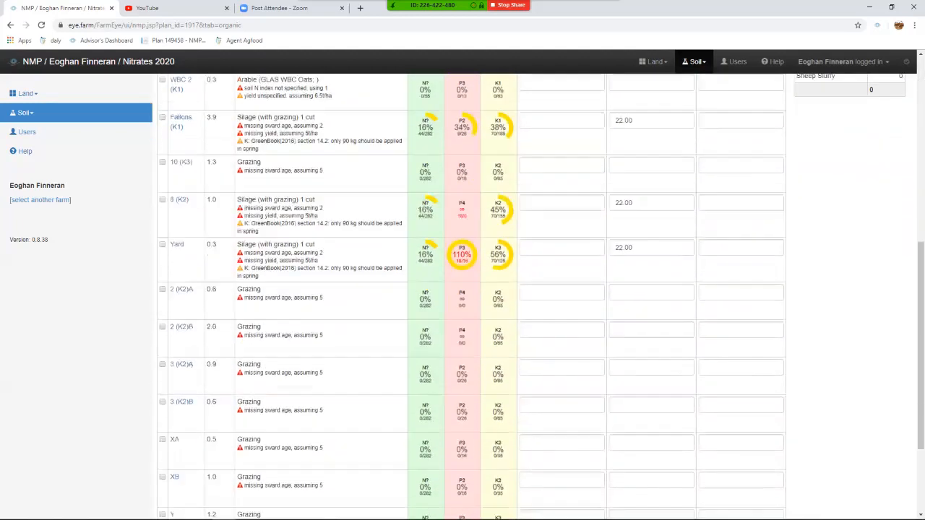
pyautogui.scroll(-2, 684, 303)
pyautogui.click(651, 417)
pyautogui.write('22')
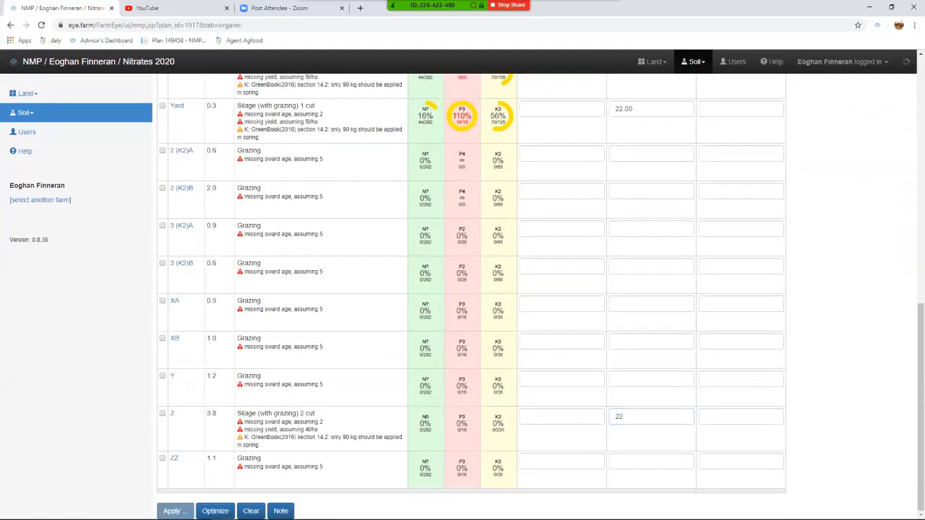
pyautogui.scroll(10, 470, 289)
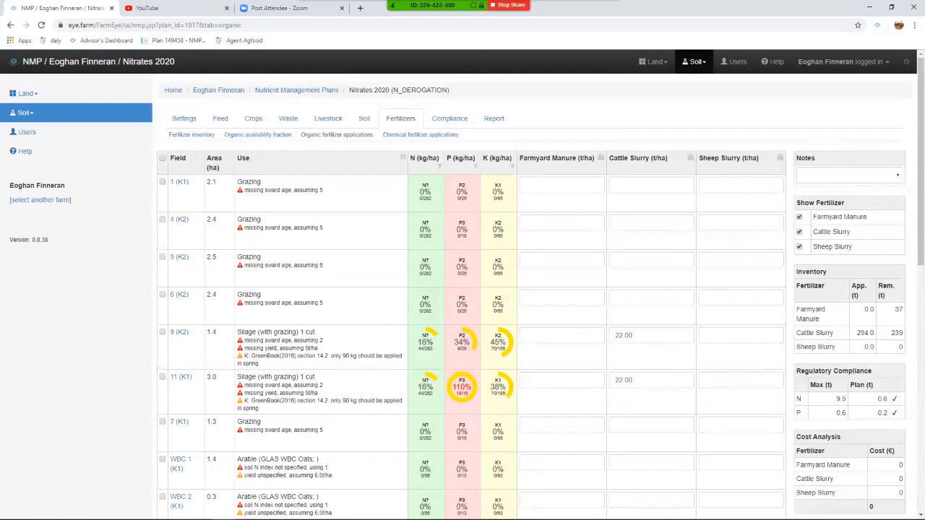
# Set the cattle slurry rate to 18 t/ha for grazing fields 1 (K1), 4 (K2), 5 (K2), 6 (K2) and 7 (K1).
pyautogui.click(679, 185)
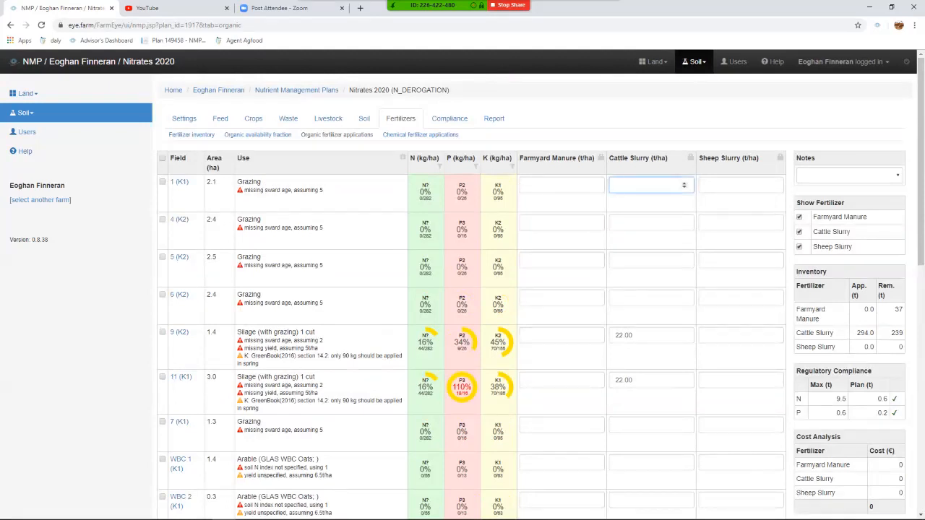
pyautogui.write('18')
pyautogui.click(652, 222)
pyautogui.write('18')
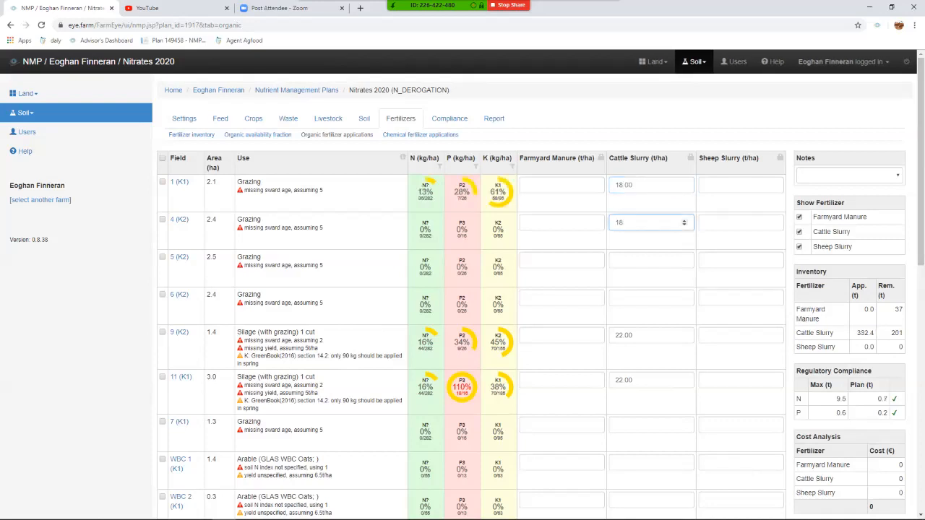
pyautogui.click(652, 260)
pyautogui.write('18')
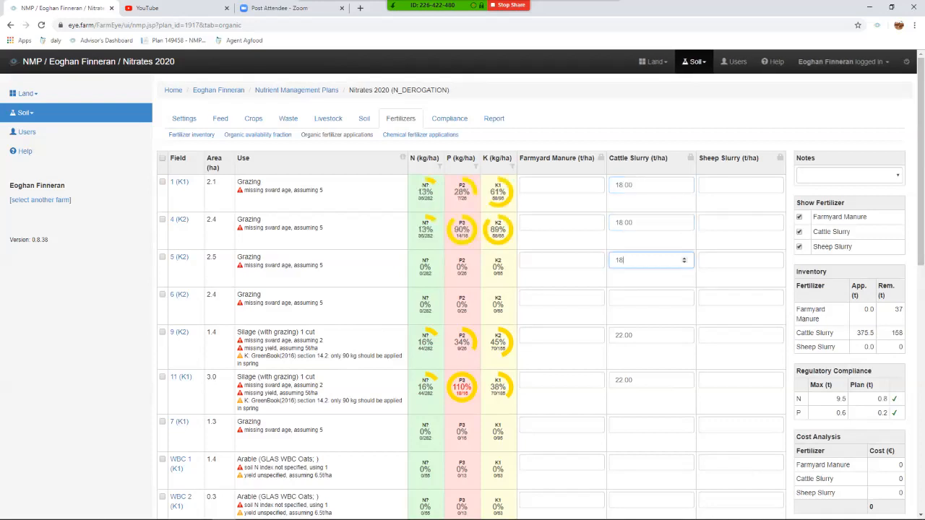
pyautogui.click(652, 298)
pyautogui.write('18')
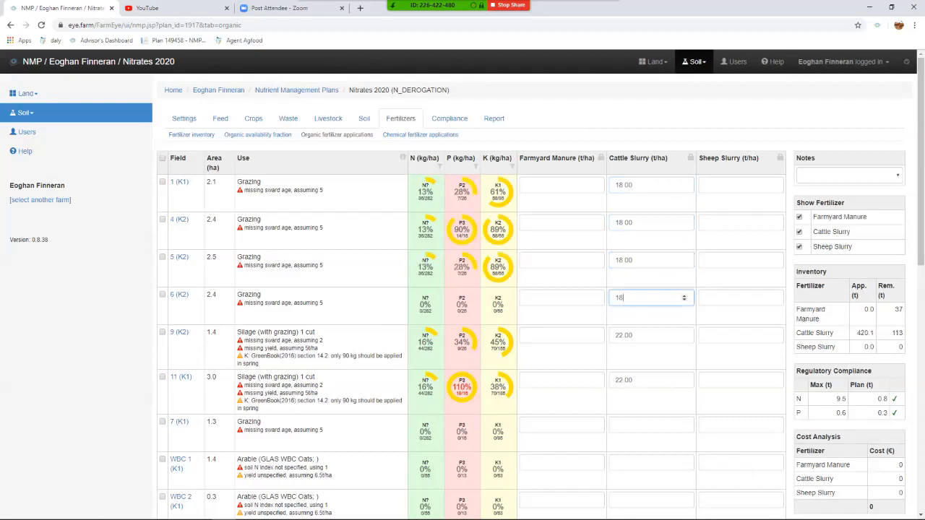
pyautogui.click(652, 425)
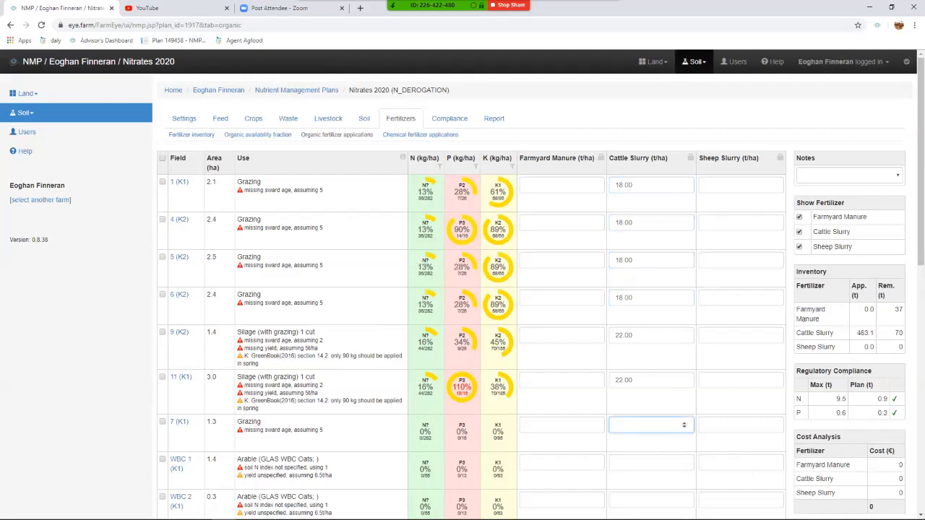
pyautogui.write('18')
# Set the cattle slurry rate to 18 t/ha for the arable fields WBC 1 (K1) and WBC 2 (K1).
pyautogui.scroll(-2, 652, 390)
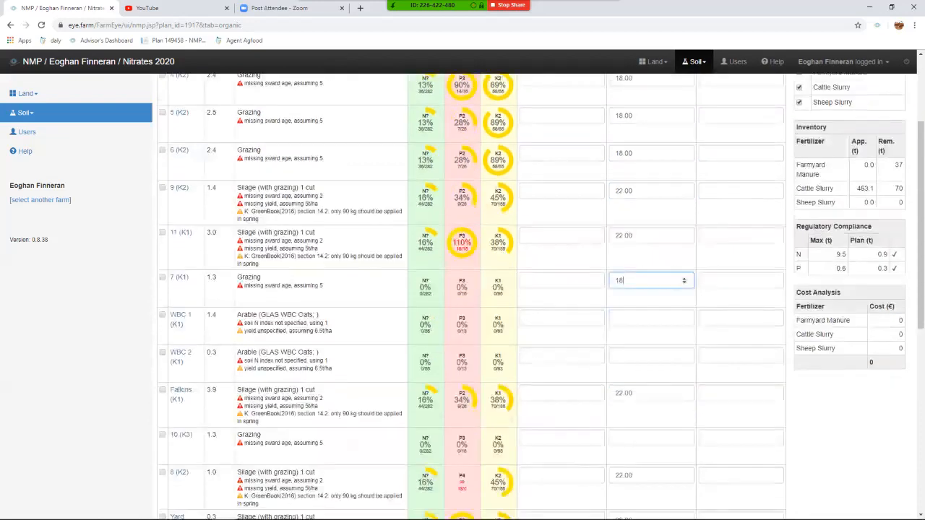
pyautogui.click(652, 318)
pyautogui.write('18')
pyautogui.click(652, 355)
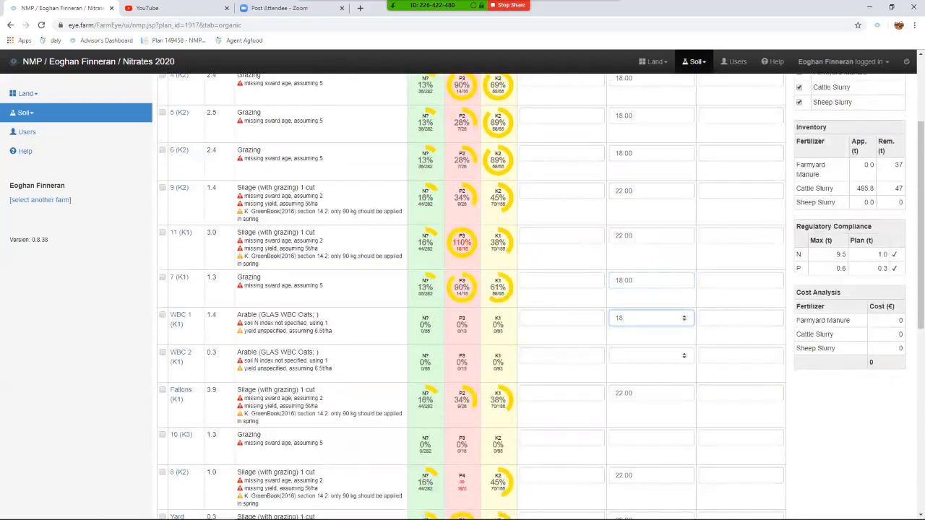
pyautogui.write('18')
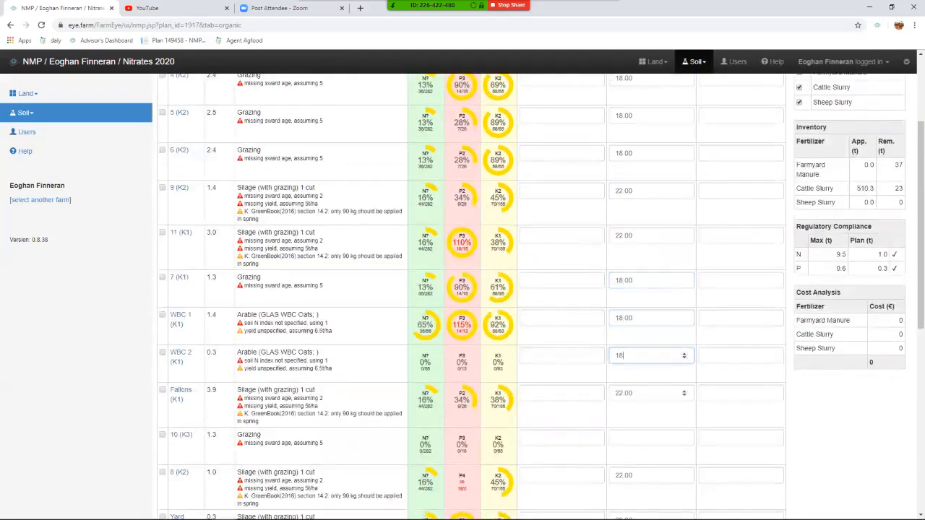
# Clear the cattle slurry rates for the arable fields WBC 1 (K1) and WBC 2 (K1).
pyautogui.scroll(-1, 652, 311)
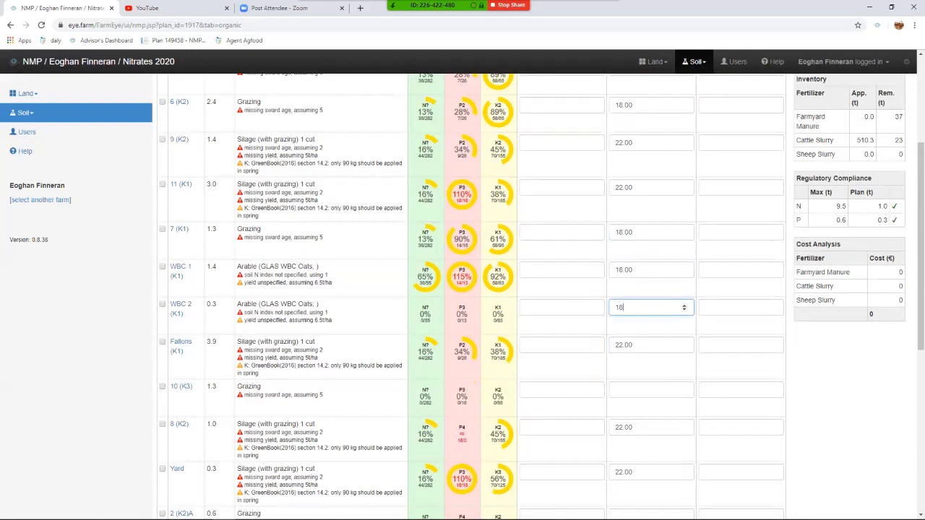
pyautogui.click(647, 269)
pyautogui.press('BackSpace')
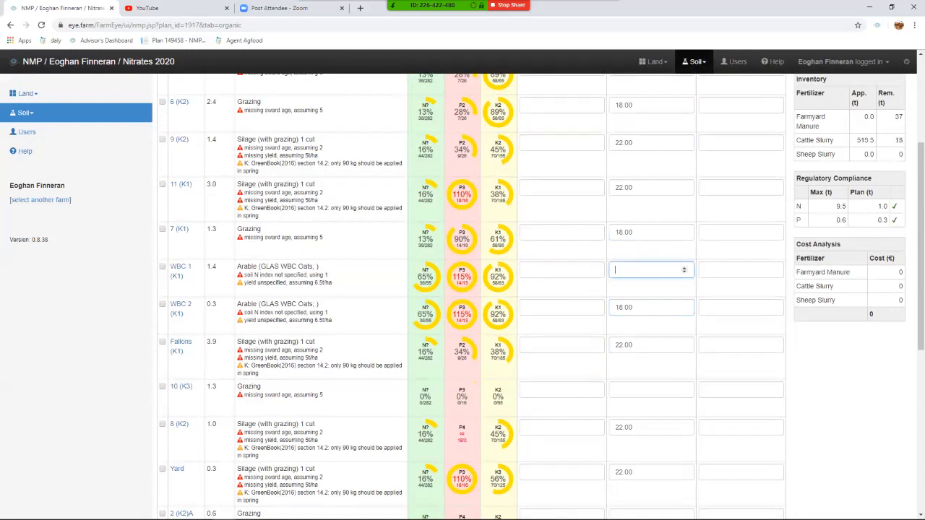
pyautogui.moveTo(639, 308); pyautogui.dragTo(593, 309)
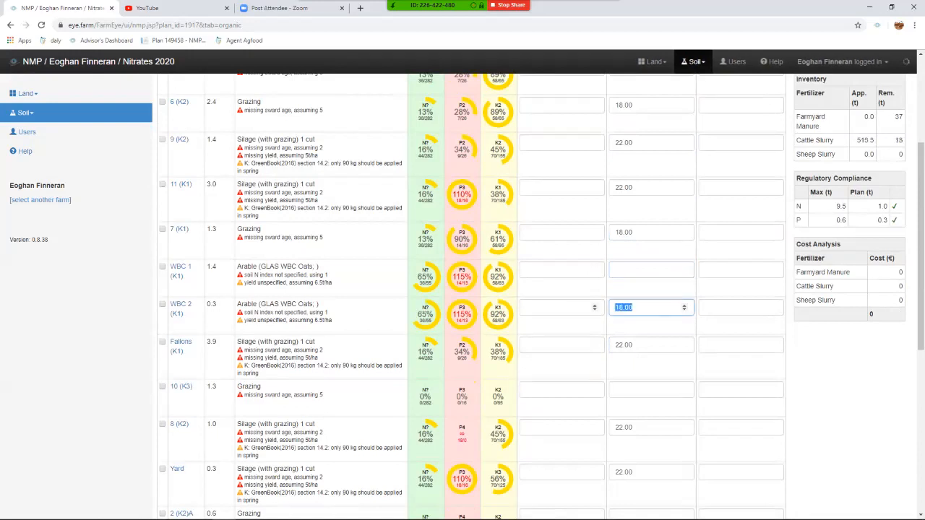
pyautogui.press('BackSpace')
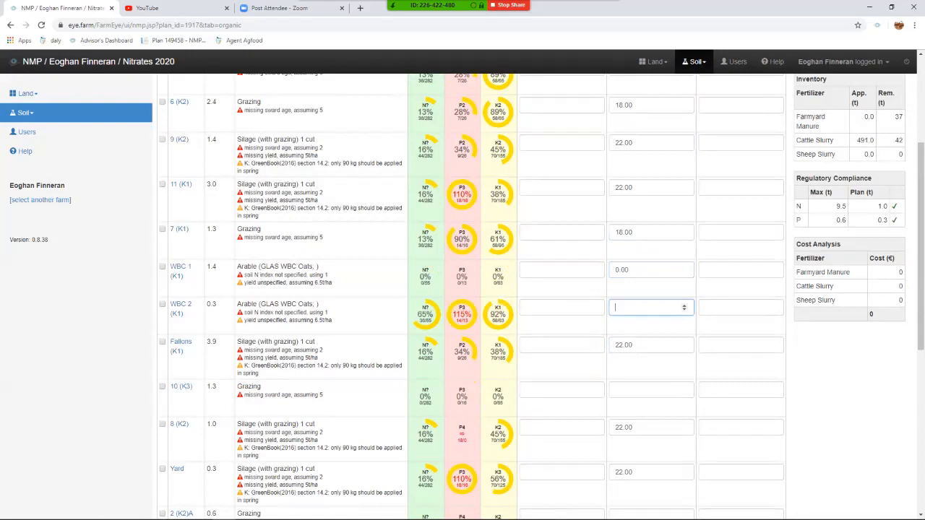
# Review the organic fertilizer rates across all fields, from 1 (K1) to ZZ, and view the chemical fertilizer applications.
pyautogui.scroll(2, 470, 289)
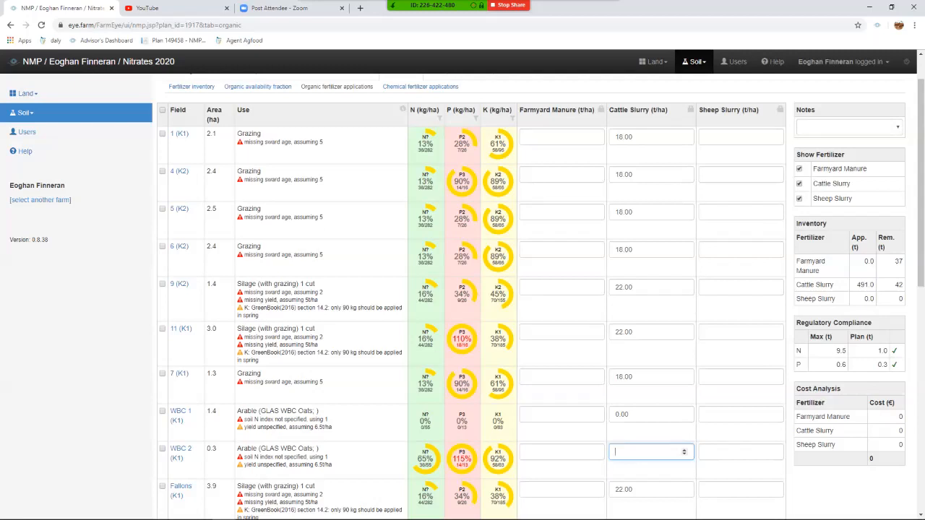
pyautogui.scroll(-4, 470, 296)
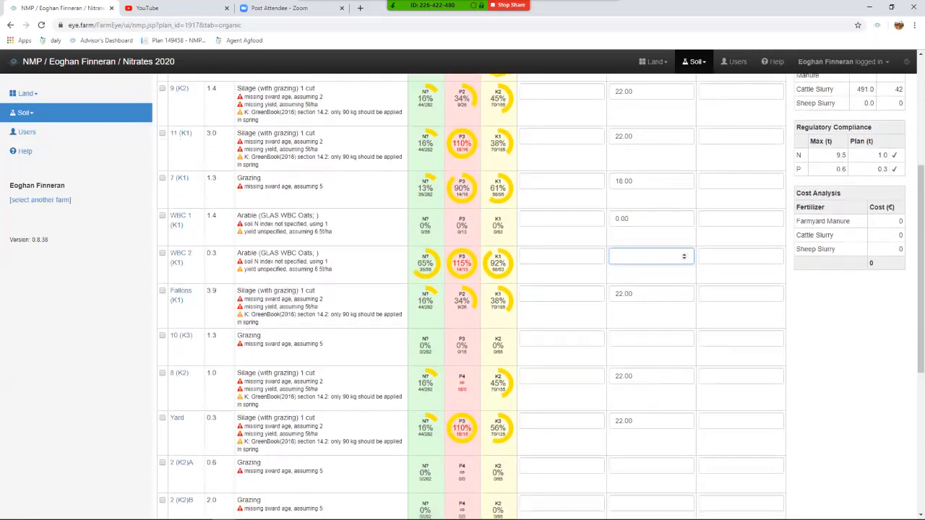
pyautogui.scroll(-4, 469, 296)
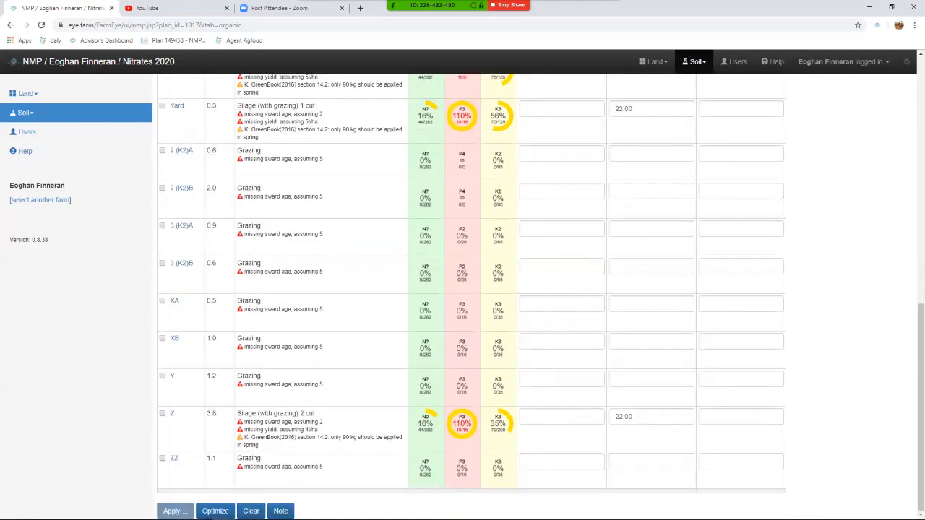
pyautogui.scroll(6, 470, 296)
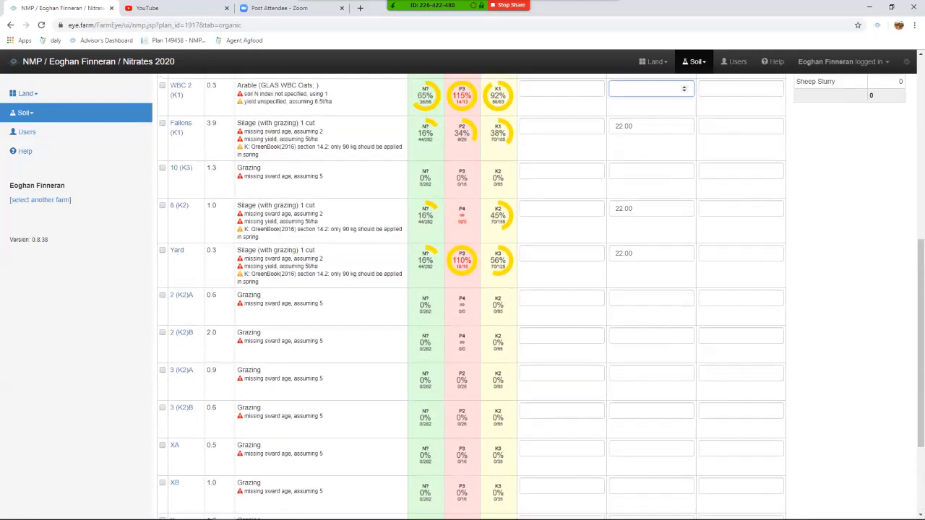
pyautogui.scroll(1, 470, 296)
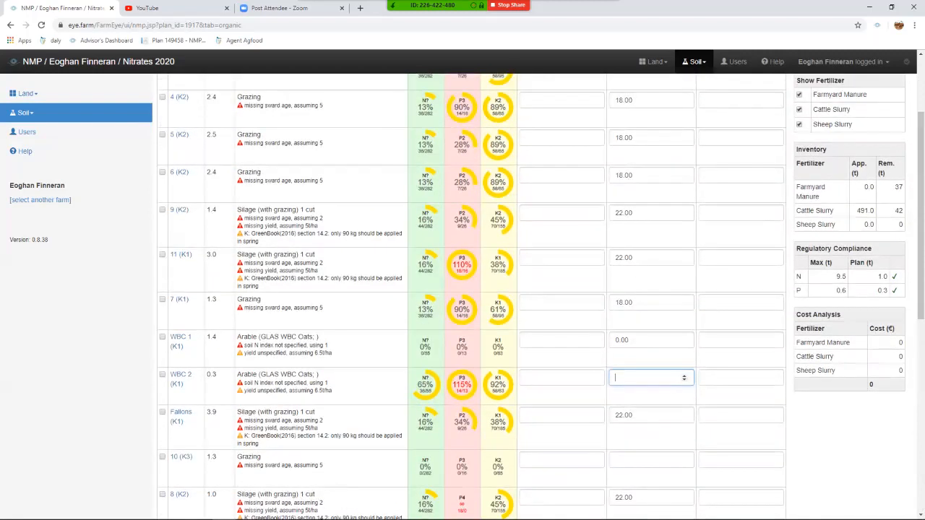
pyautogui.scroll(3, 469, 297)
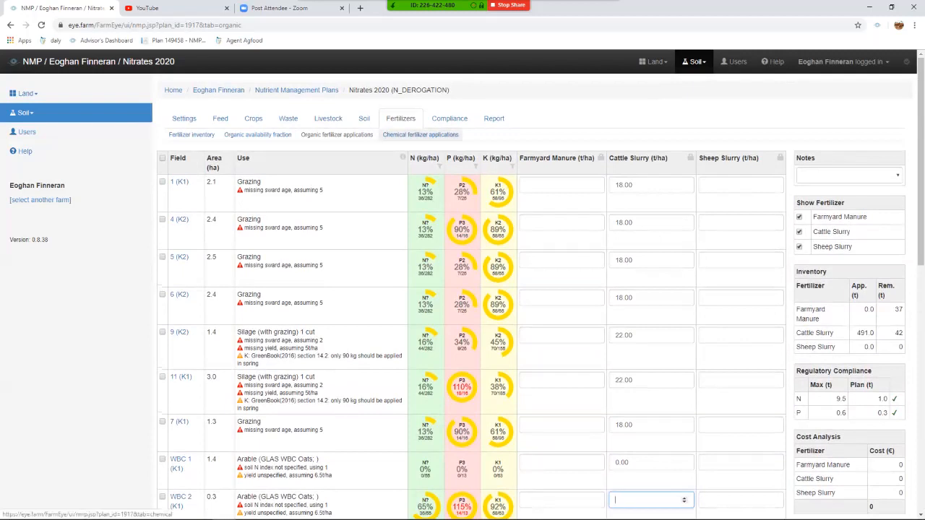
pyautogui.click(420, 134)
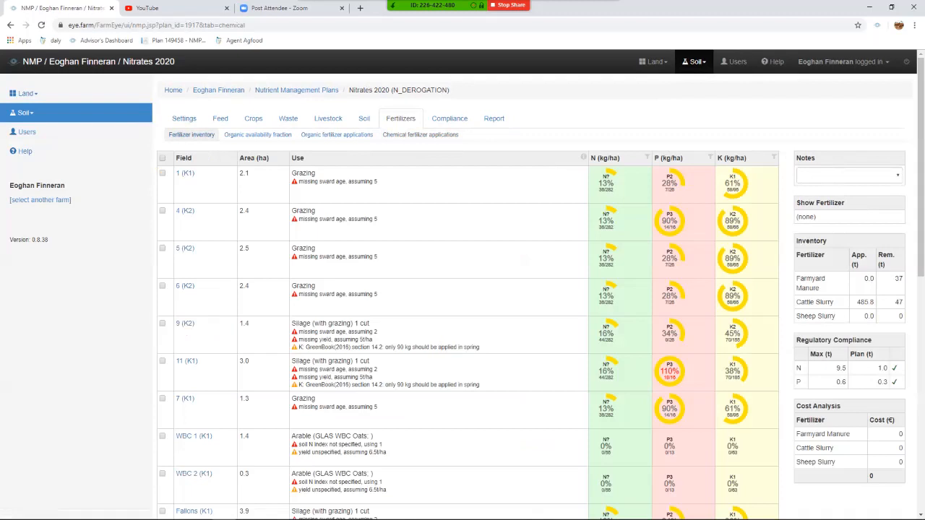
# Add the chemical fertilizer 0:10:20 to the fertilizer inventory with a stock of 10 tonnes.
pyautogui.click(193, 134)
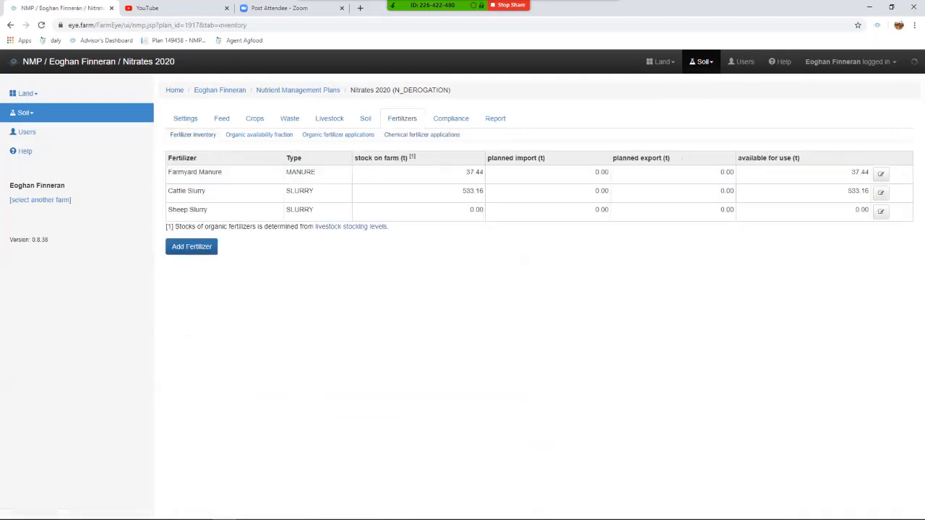
pyautogui.click(191, 247)
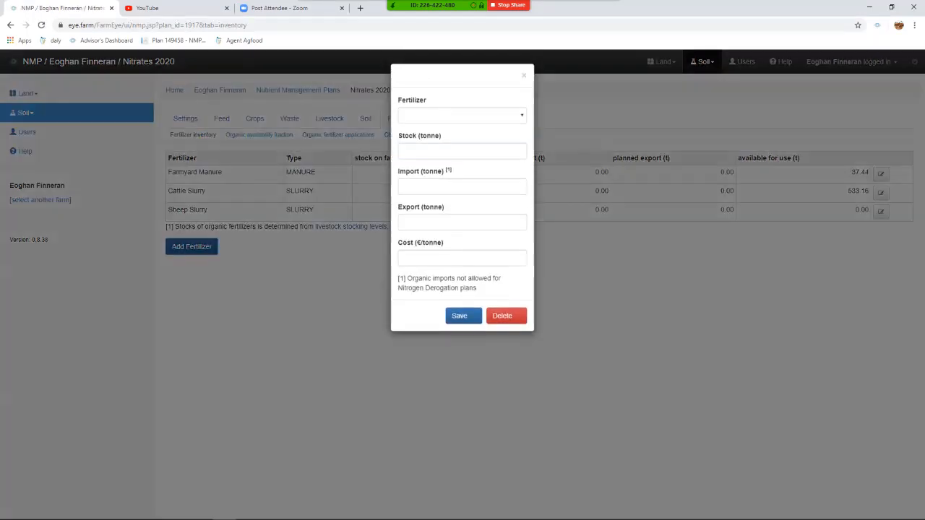
pyautogui.click(462, 117)
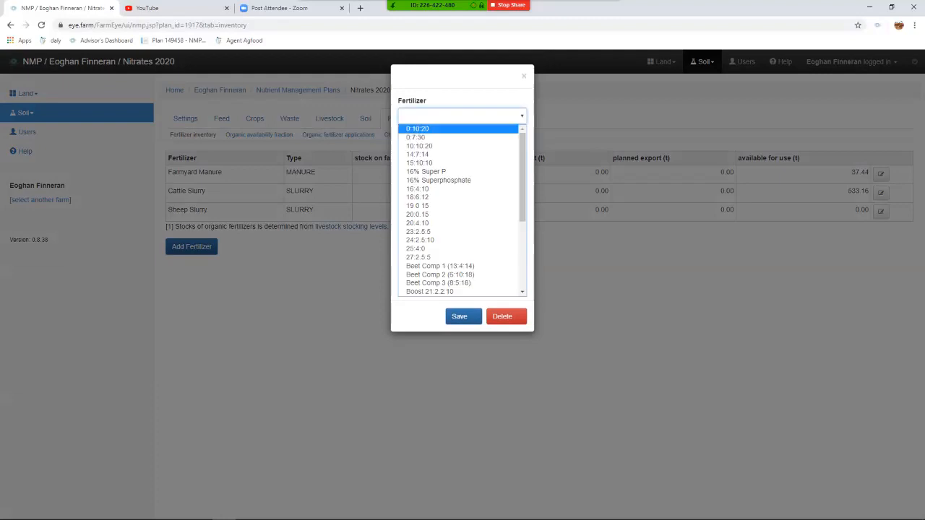
pyautogui.click(434, 129)
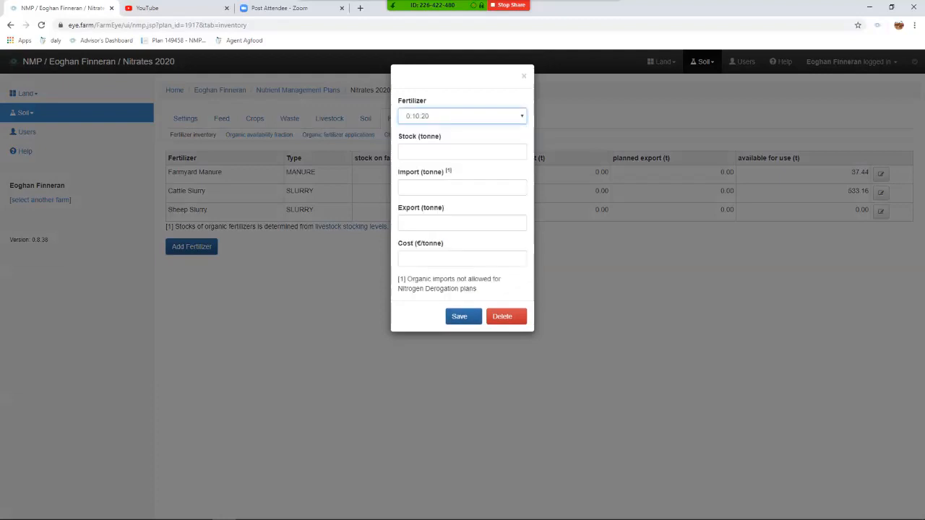
pyautogui.click(462, 151)
pyautogui.write('10')
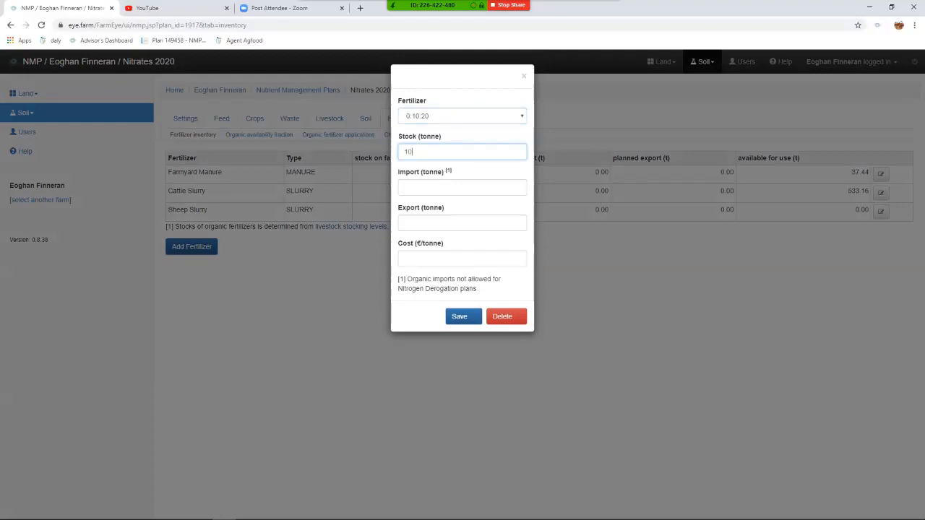
pyautogui.click(462, 316)
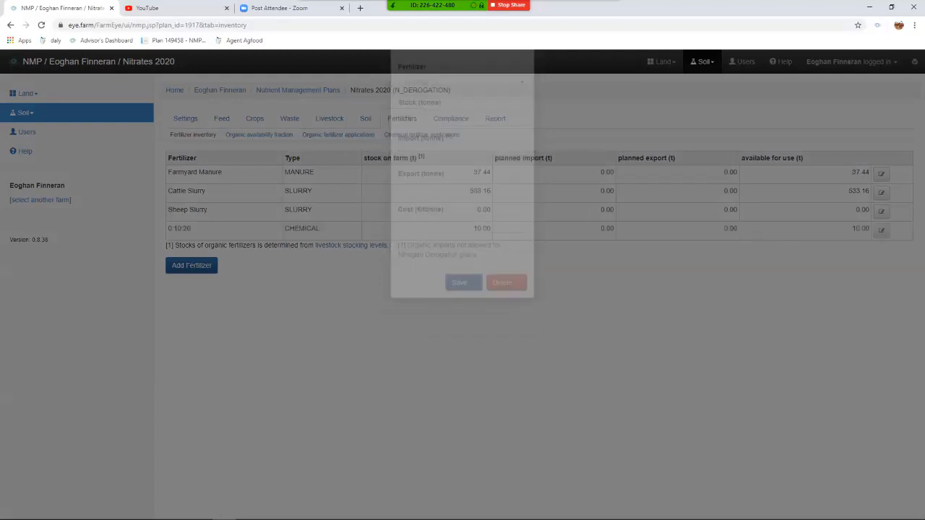
# Add the chemical fertilizer Urea (46% N) to the inventory with a stock of 10 tonnes.
pyautogui.click(192, 265)
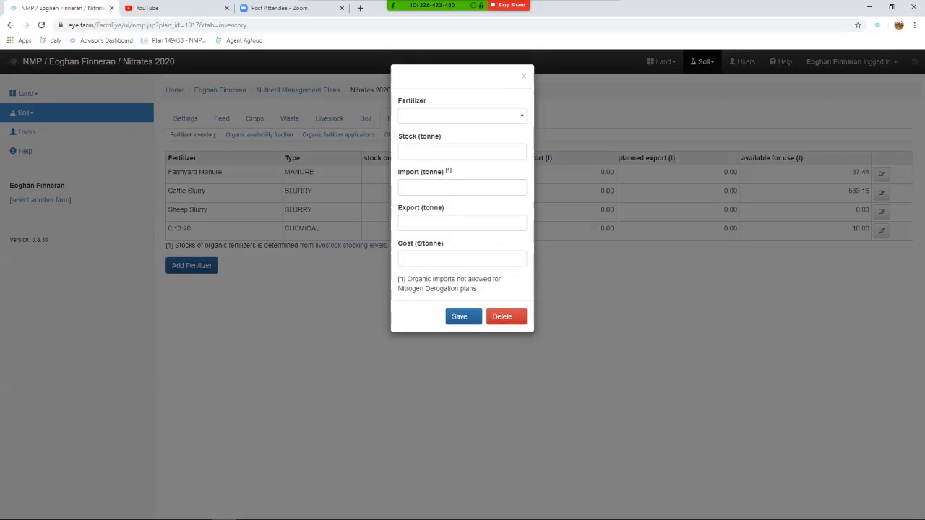
pyautogui.click(463, 117)
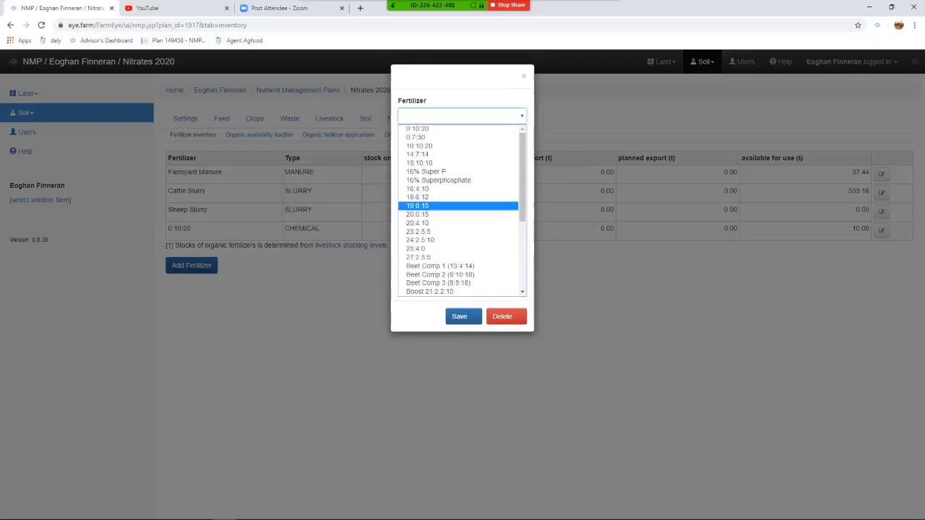
pyautogui.scroll(-3, 461, 210)
pyautogui.click(426, 291)
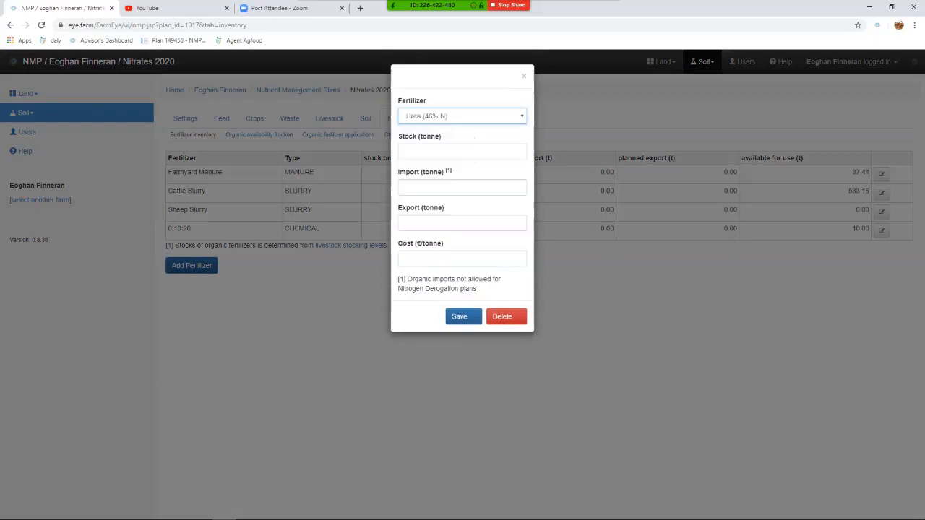
pyautogui.press('Tab')
pyautogui.write('10')
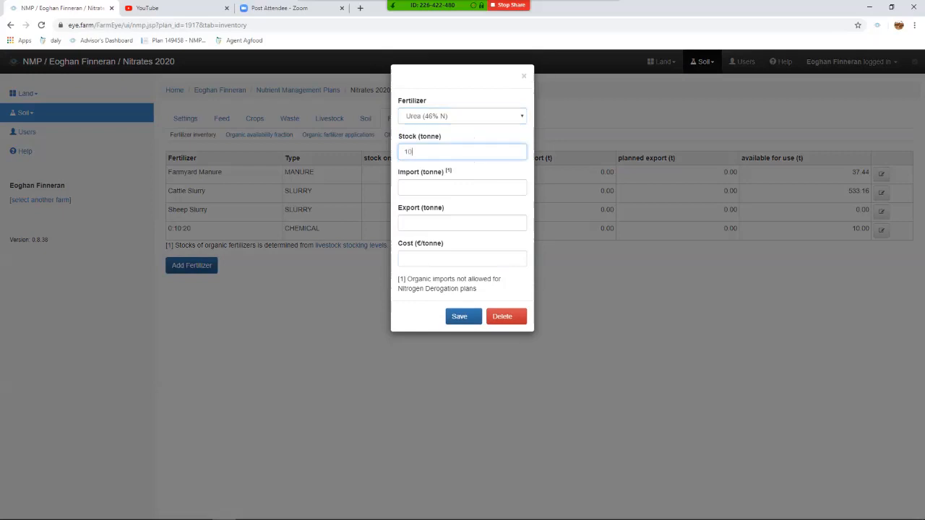
pyautogui.click(462, 317)
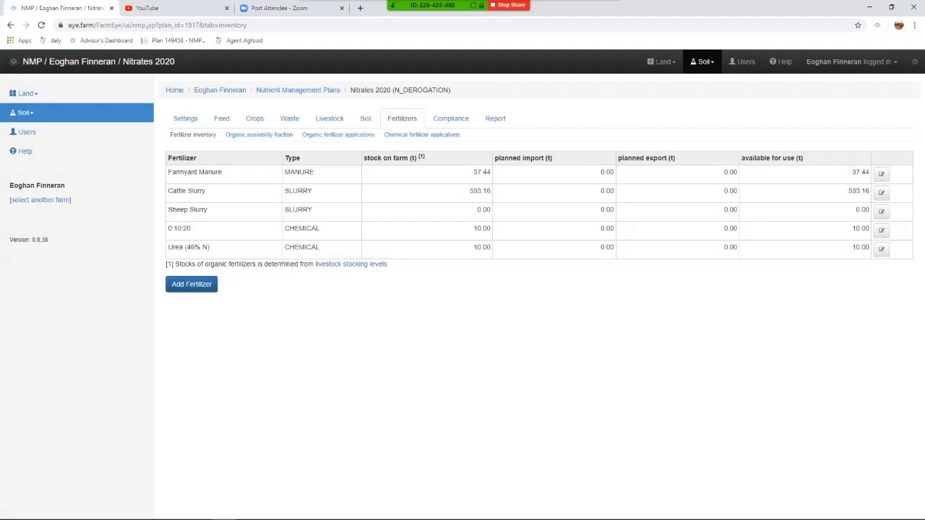
# In the chemical fertilizer applications, set the Urea (46% N) rate for grazing field 1 (K1) to 0.45 t/ha.
pyautogui.click(339, 134)
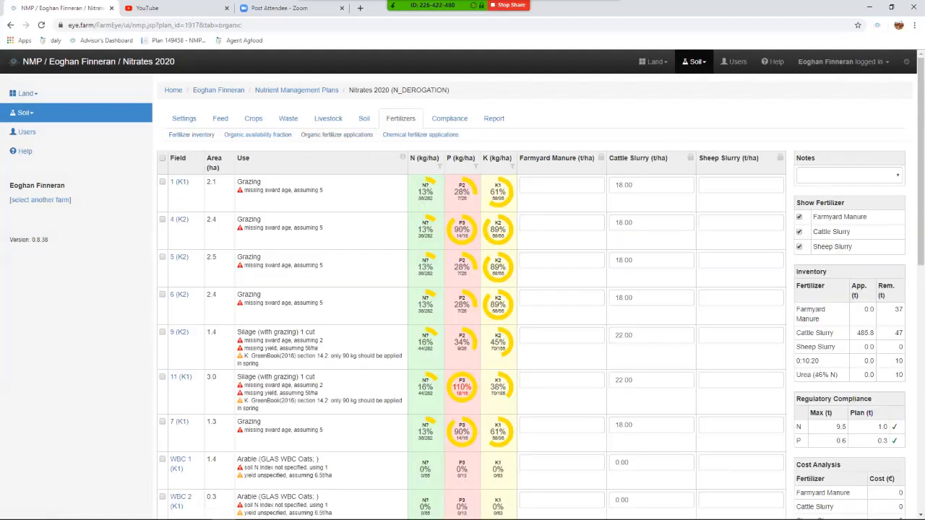
pyautogui.click(421, 134)
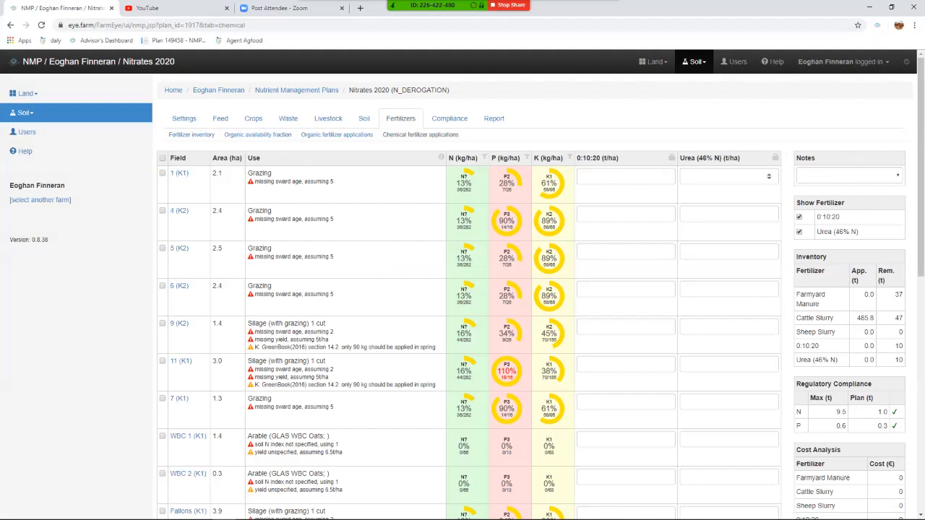
pyautogui.click(729, 176)
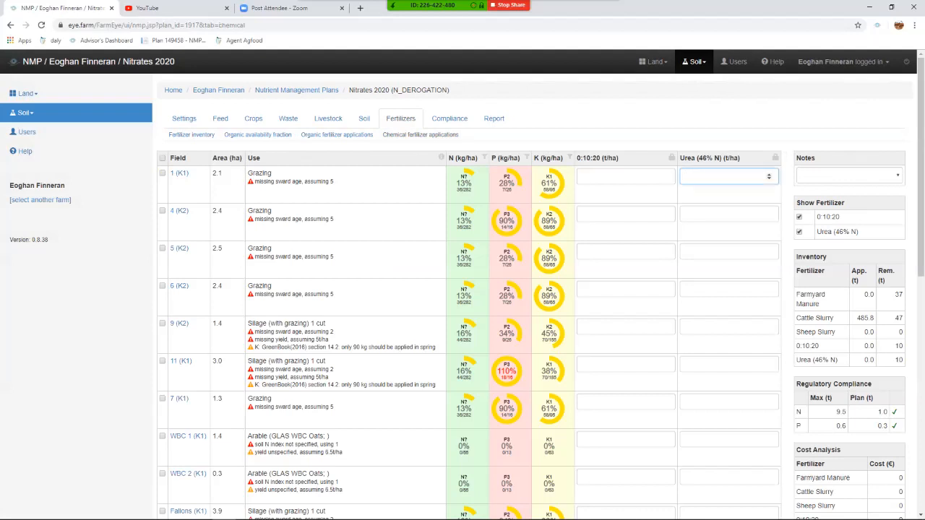
pyautogui.write('2')
pyautogui.press('Return')
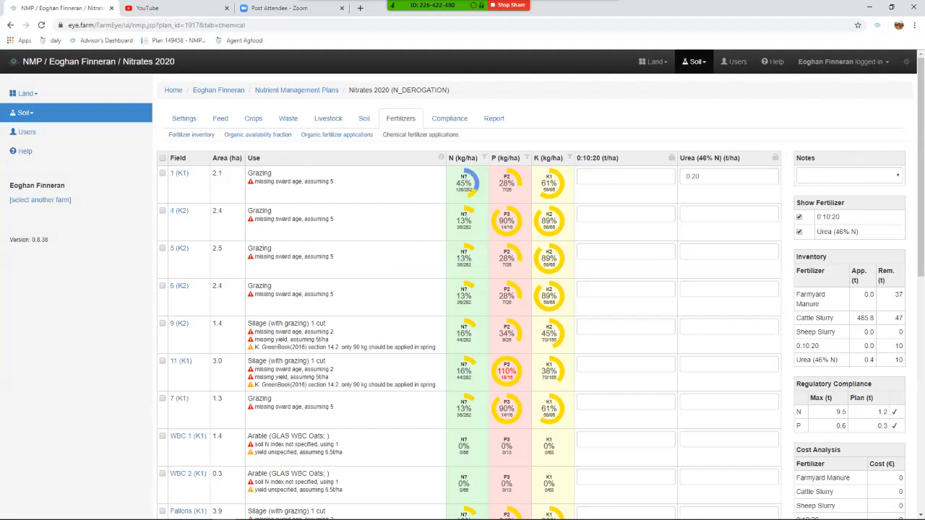
pyautogui.moveTo(701, 176); pyautogui.dragTo(691, 176)
pyautogui.press('BackSpace')
pyautogui.write('45')
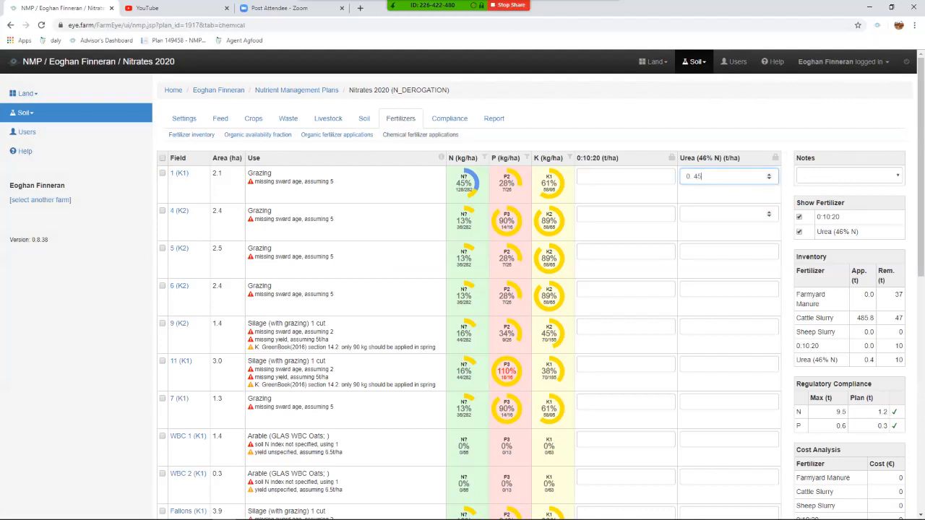
pyautogui.press('BackSpace')
pyautogui.press('BackSpace')
pyautogui.write('.45')
pyautogui.press('Tab')
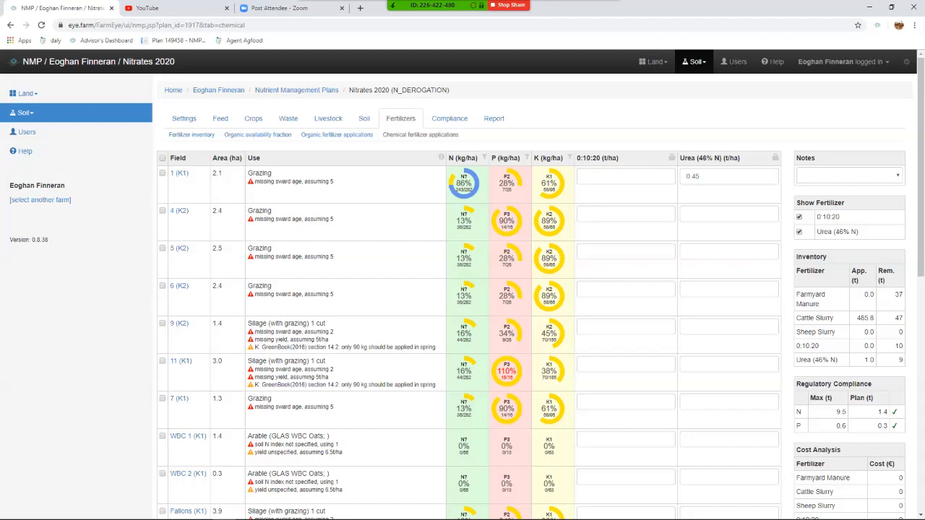
# Set the 0:10:20 rate for grazing field 1 (K1) to 0.18 t/ha.
pyautogui.click(621, 176)
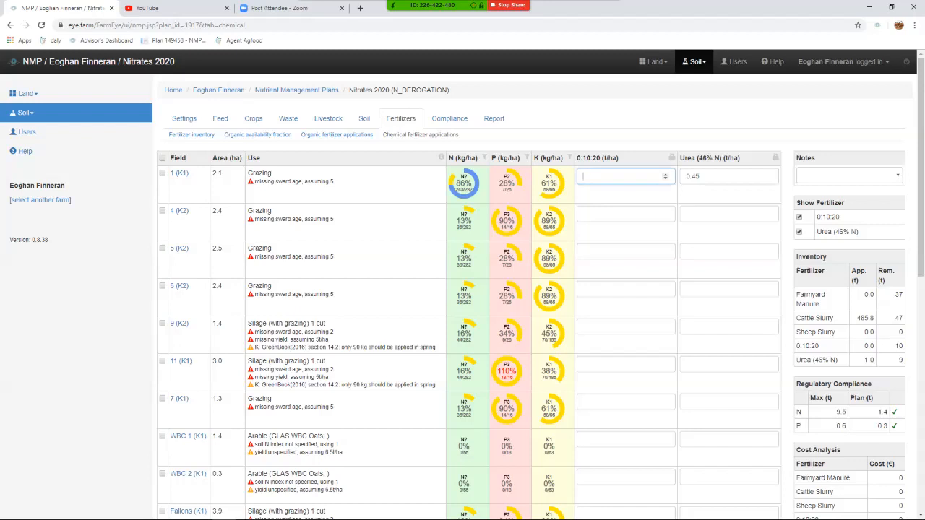
pyautogui.write('1')
pyautogui.press('Return')
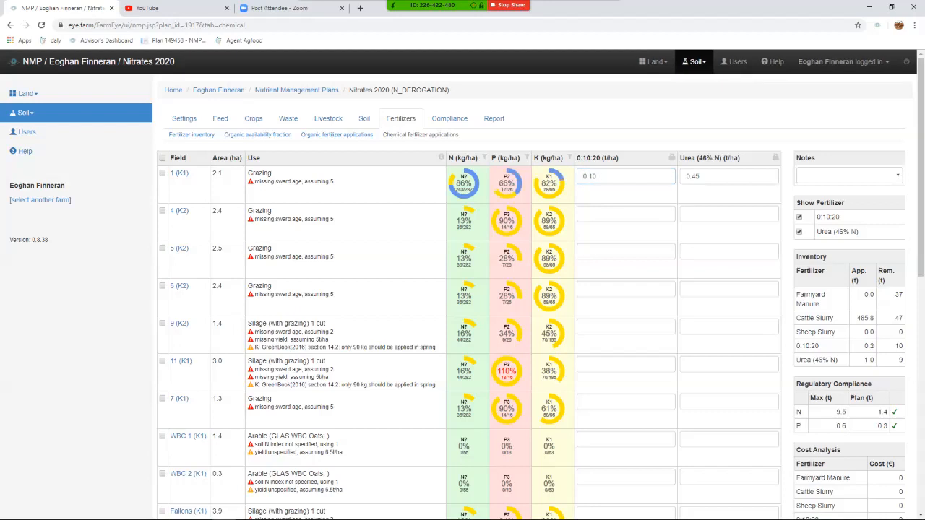
pyautogui.click(598, 176)
pyautogui.press('BackSpace')
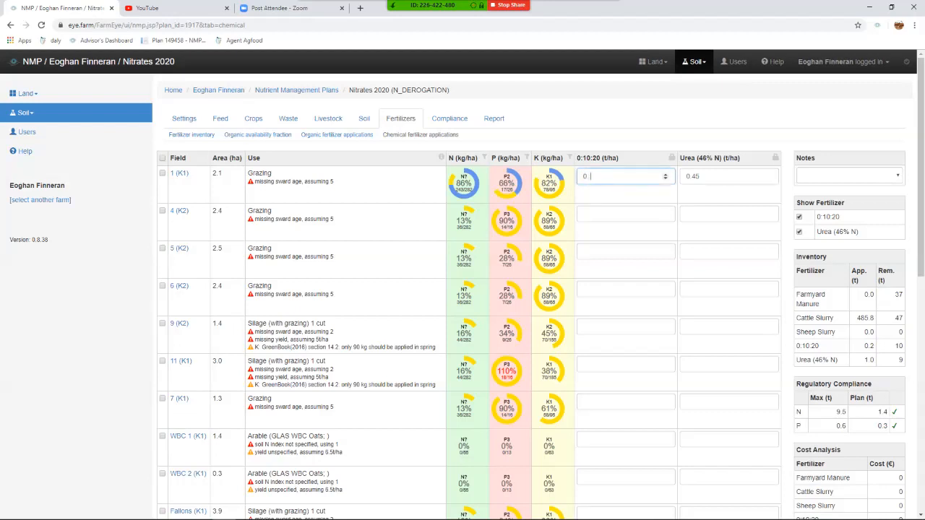
pyautogui.write('8')
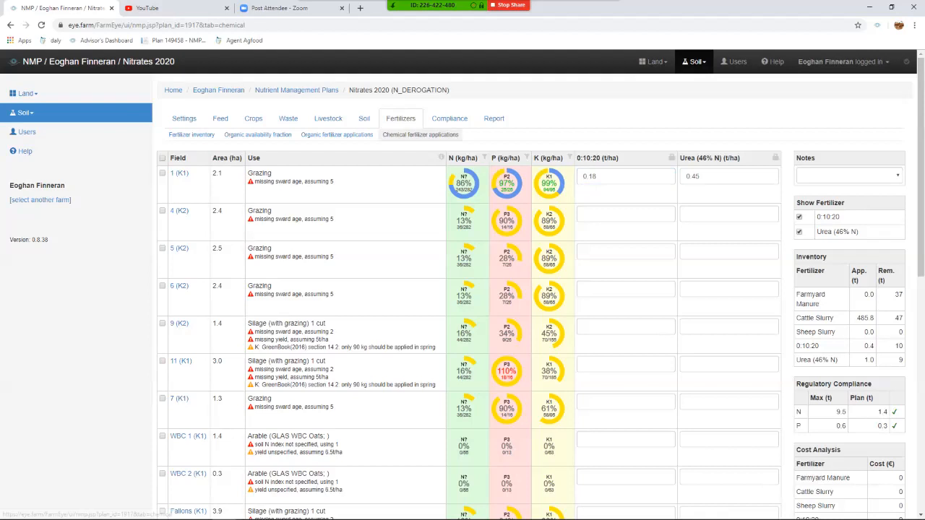
# Examine the plan's compliance figures for nitrogen, phosphorus and the regulatory checks.
pyautogui.click(449, 119)
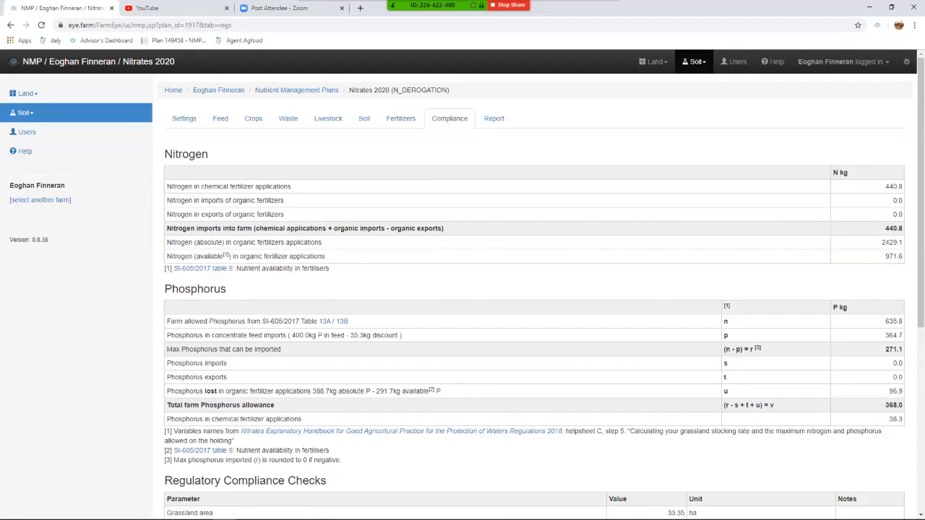
pyautogui.scroll(-1, 535, 288)
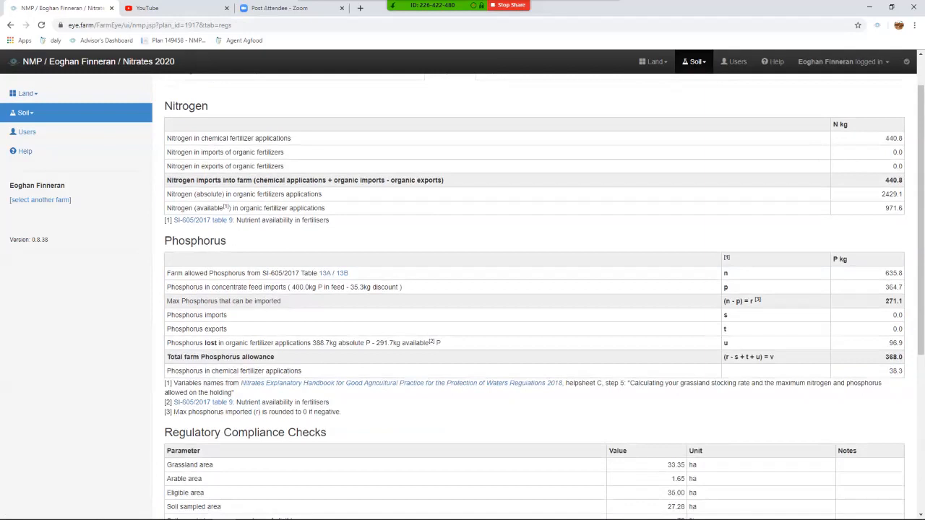
pyautogui.scroll(-1, 535, 289)
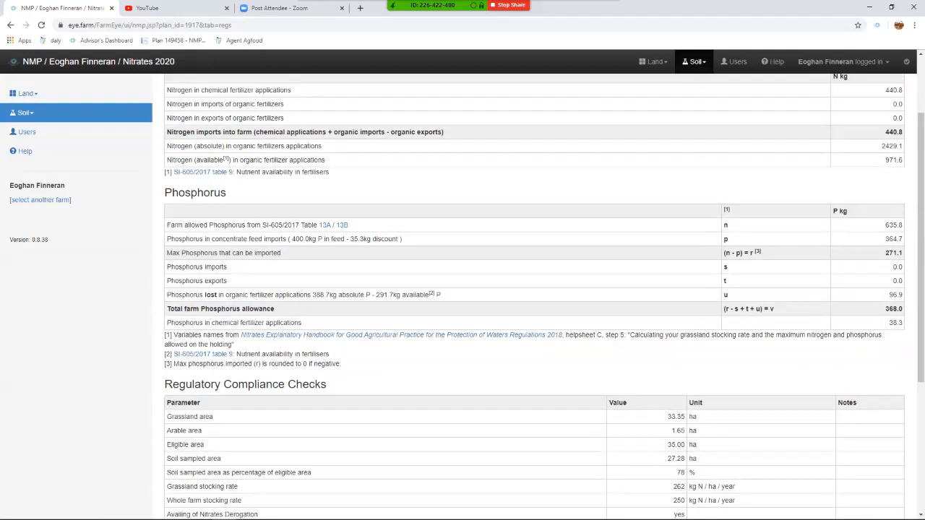
# Review the phosphorus allowance, the regulatory compliance parameters and the SI-605/2017 rule checks for storage, stocking rate and fertilizer limits.
pyautogui.scroll(-1, 535, 288)
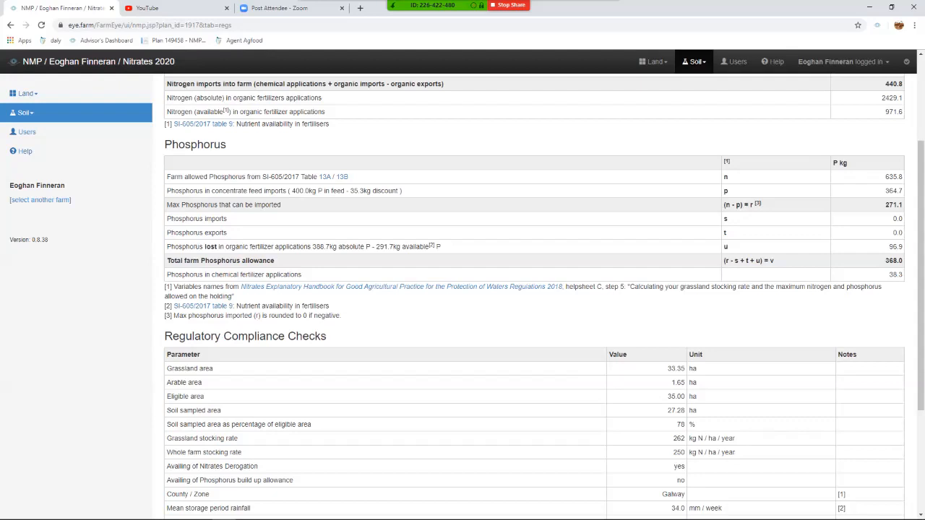
pyautogui.scroll(-1, 534, 296)
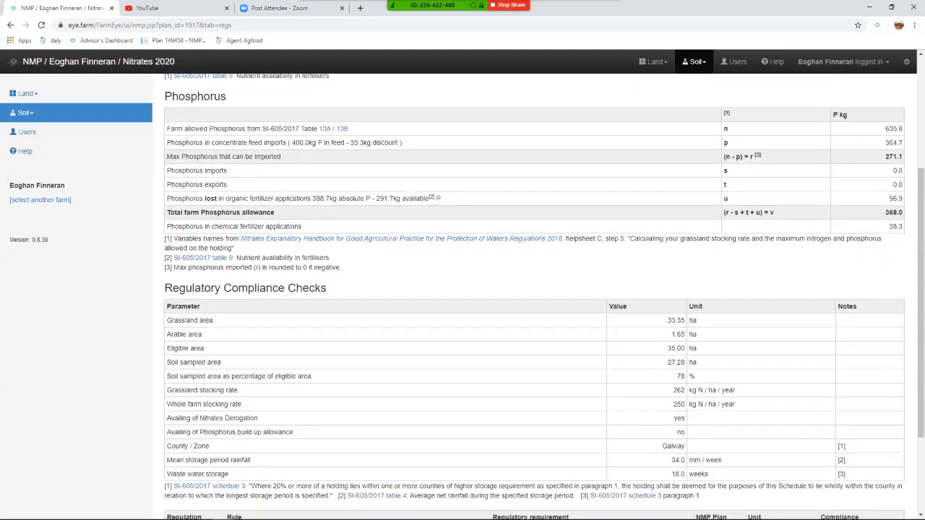
pyautogui.scroll(-2, 535, 296)
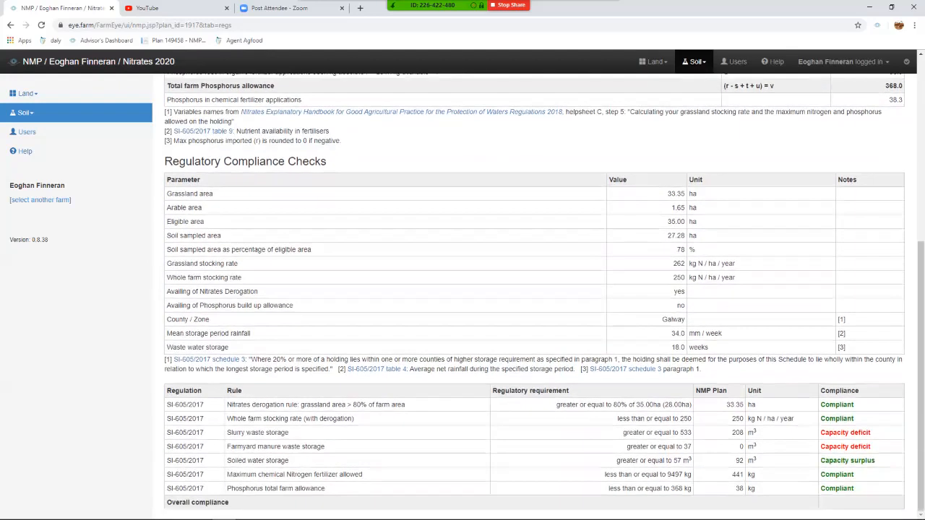
pyautogui.scroll(3, 535, 296)
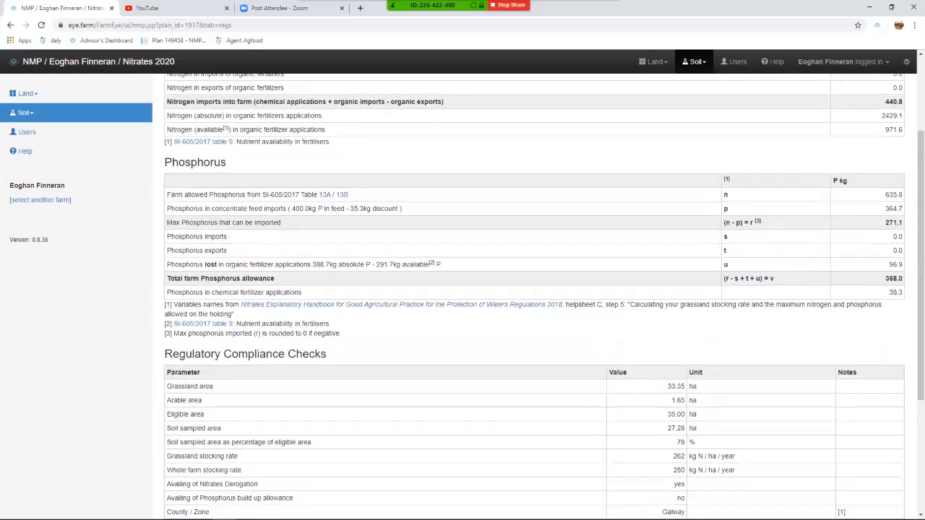
pyautogui.scroll(-3, 535, 297)
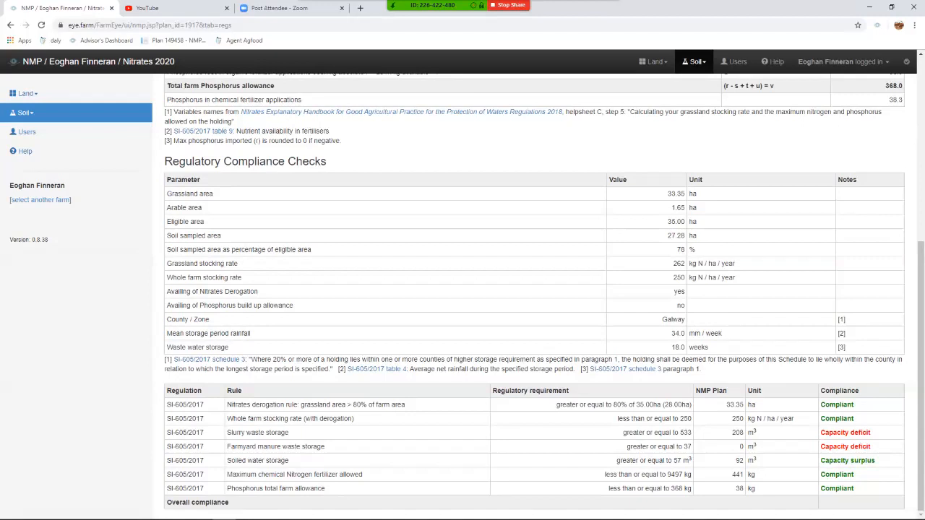
# Open the report for the Nitrates 2020 nutrient management plan.
pyautogui.scroll(3, 534, 297)
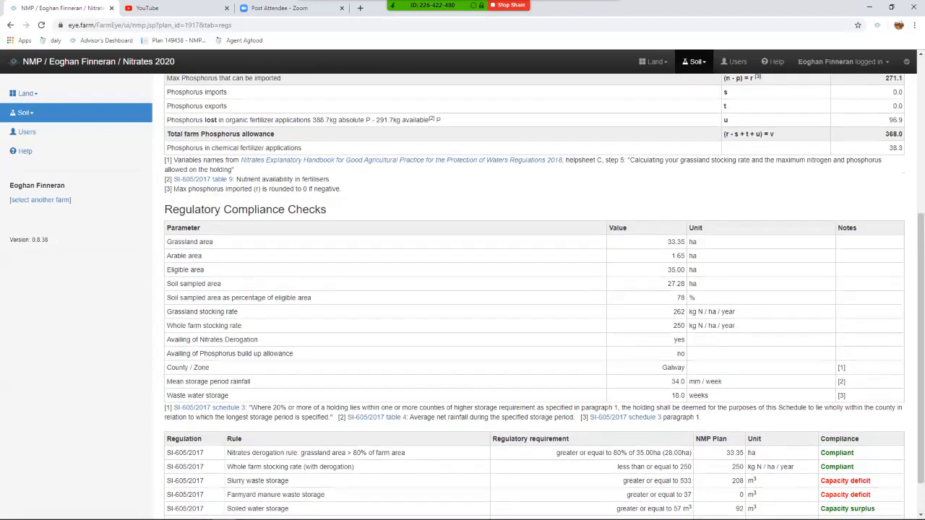
pyautogui.scroll(2, 534, 297)
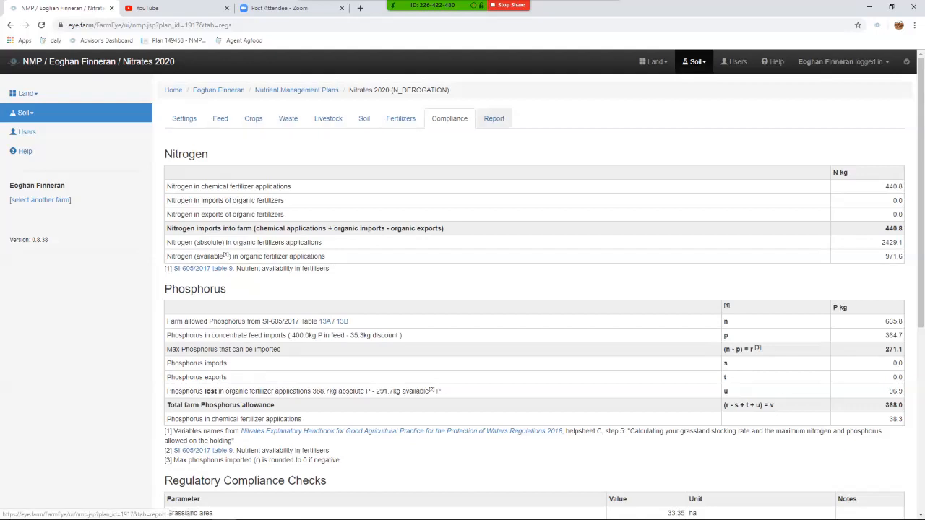
pyautogui.click(493, 118)
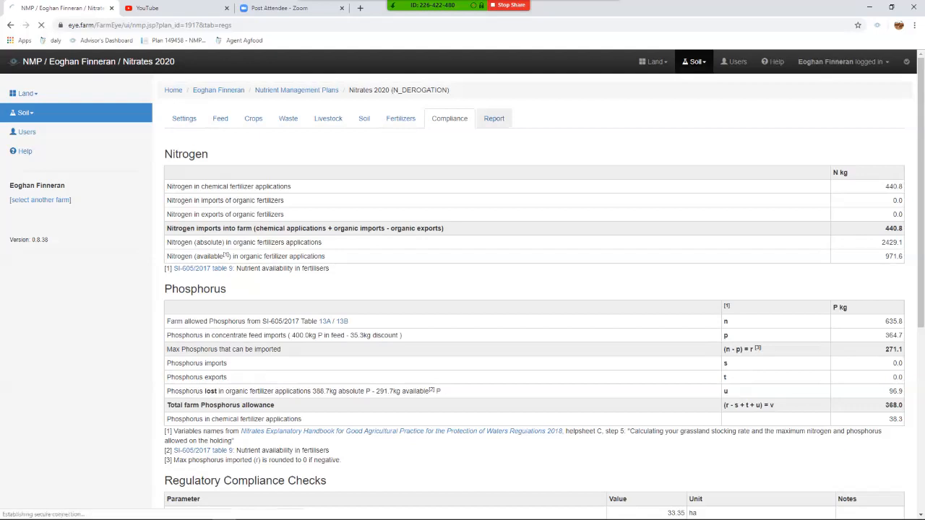